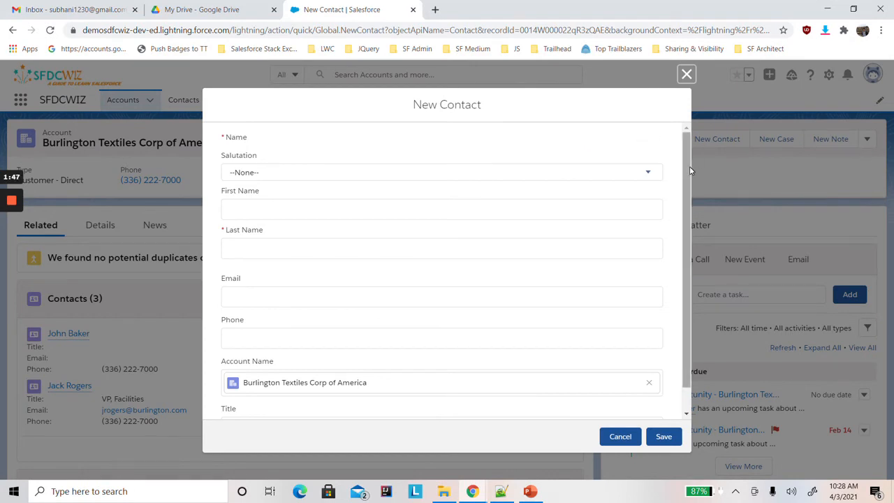
Close the new contact form without saving, then find and open the Flows page in Setup.
click(687, 74)
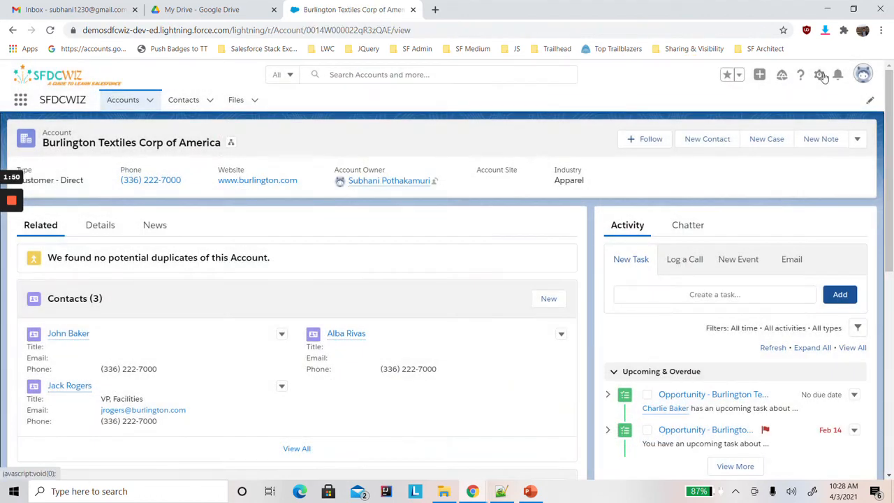
click(819, 75)
click(787, 105)
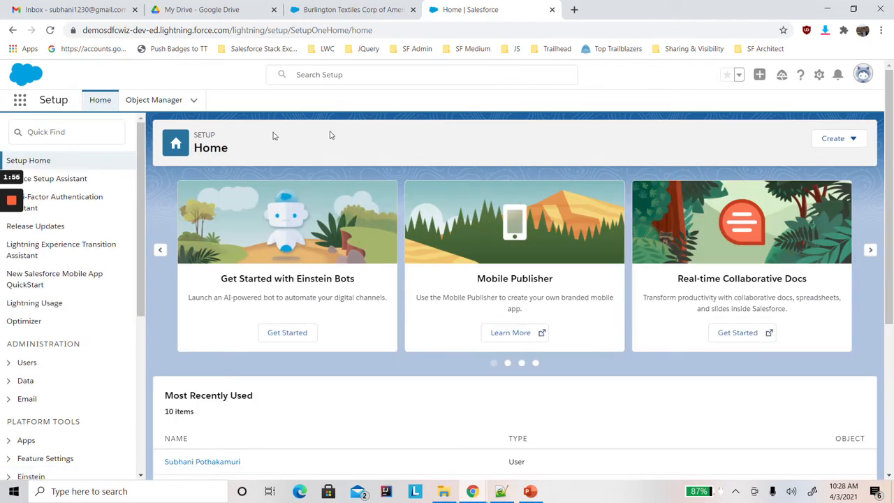
click(100, 132)
text(flow)
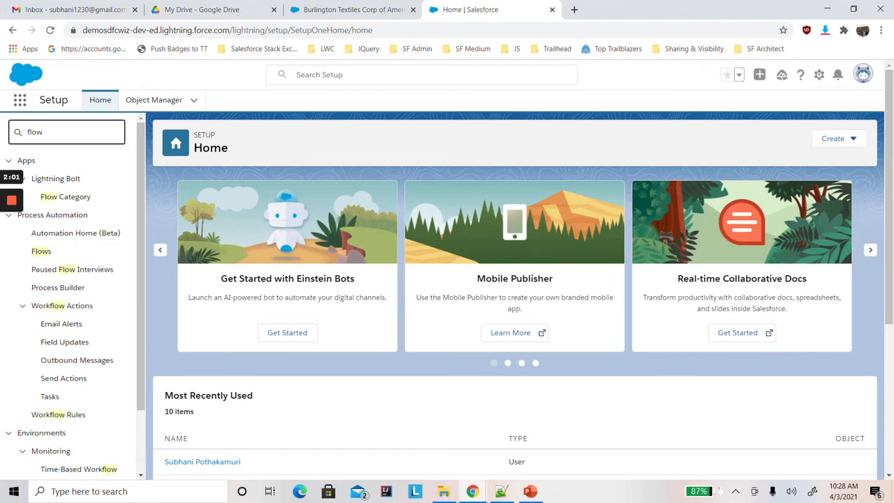
click(46, 250)
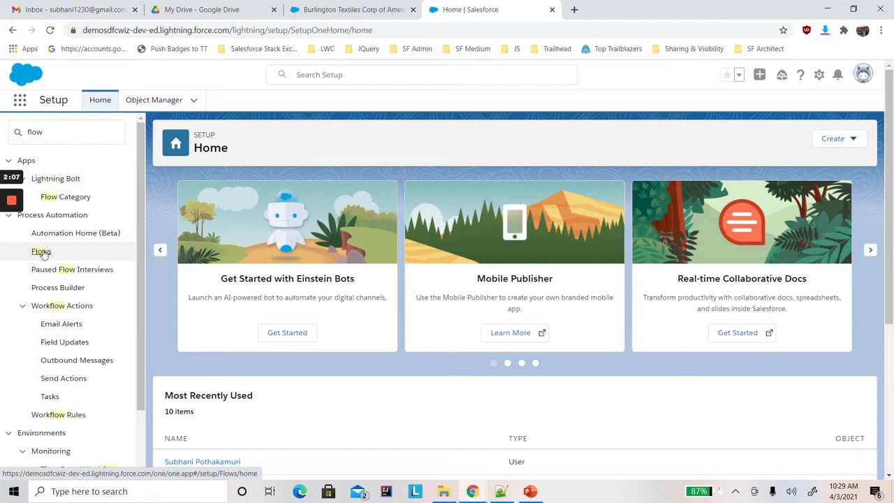
click(43, 253)
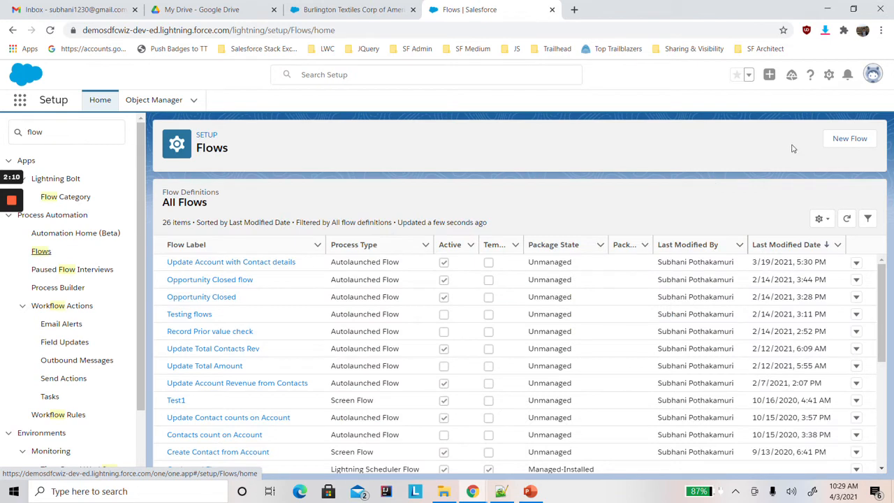
Create a new Screen Flow from the core flow types using the Auto-Layout building mode.
click(842, 151)
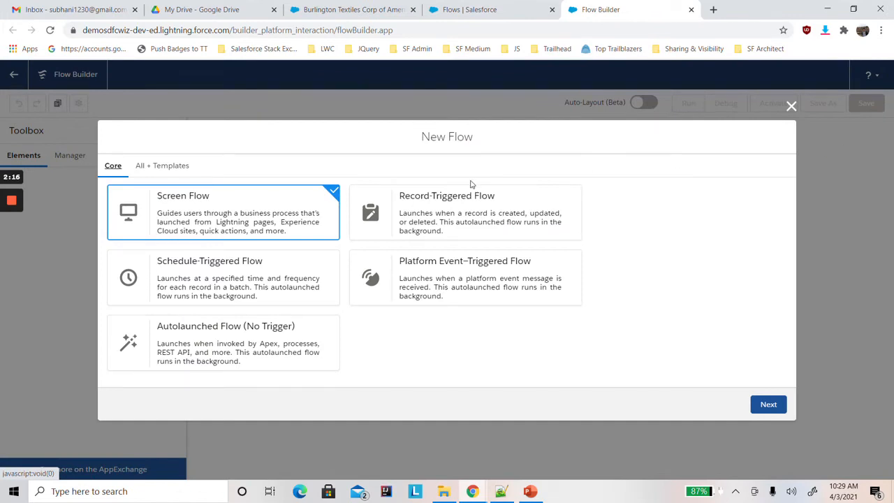
click(320, 162)
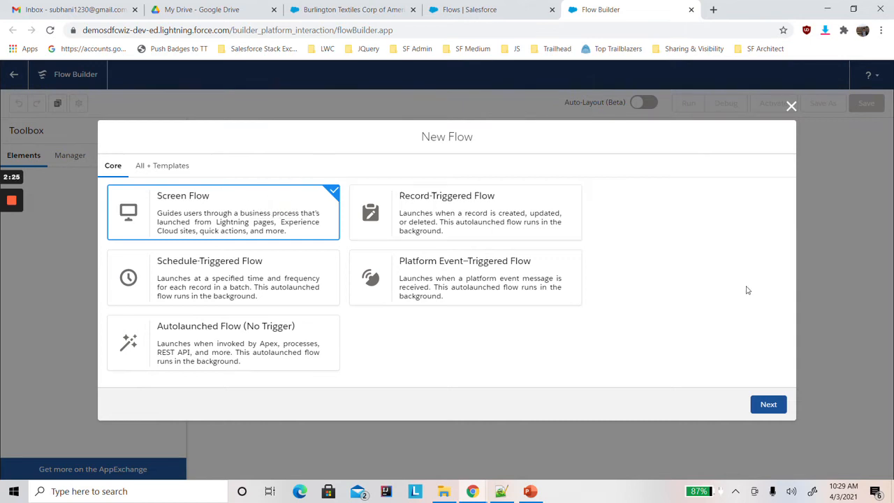
click(767, 405)
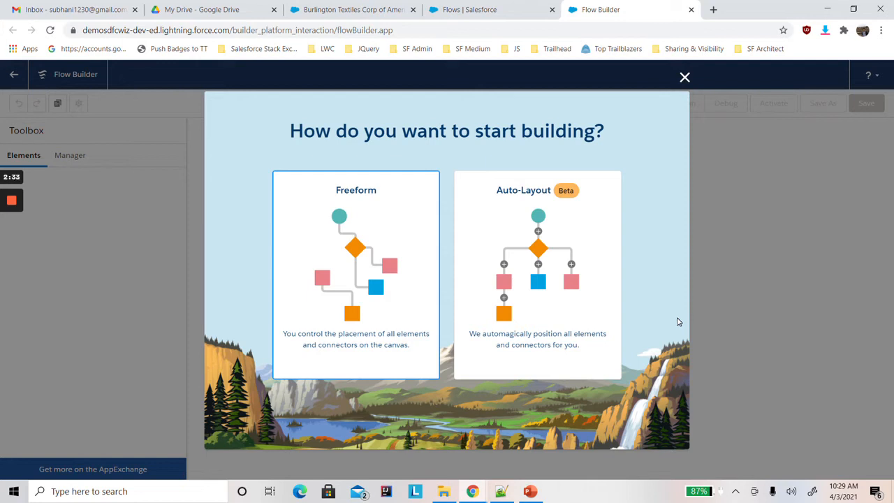
click(558, 231)
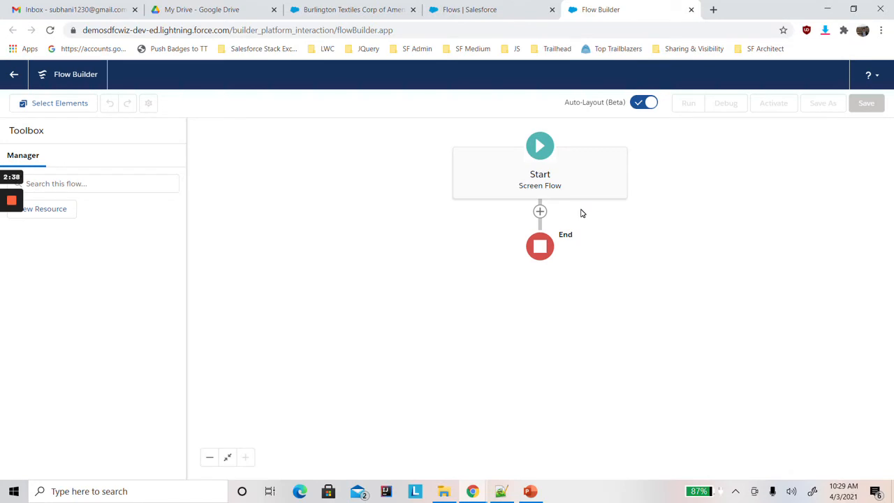
Add a Get Records element after Start, label it getAccount, and set its object to Account.
click(539, 213)
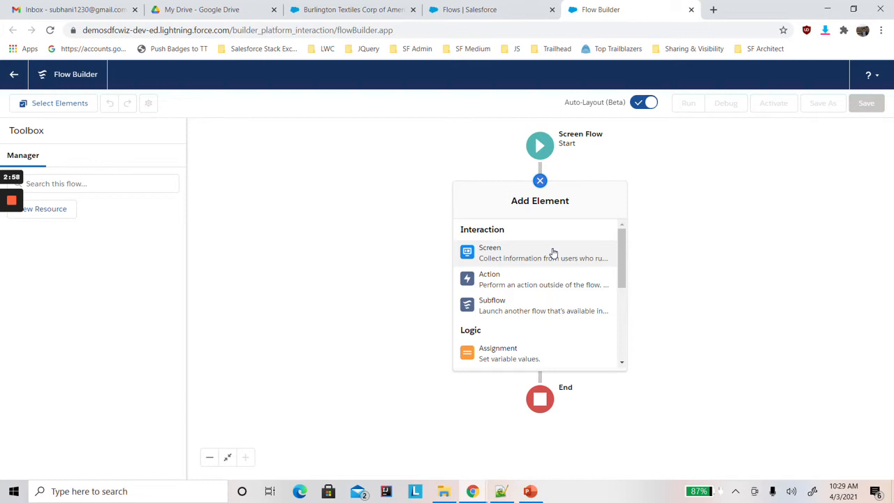
drag(620, 255, 625, 331)
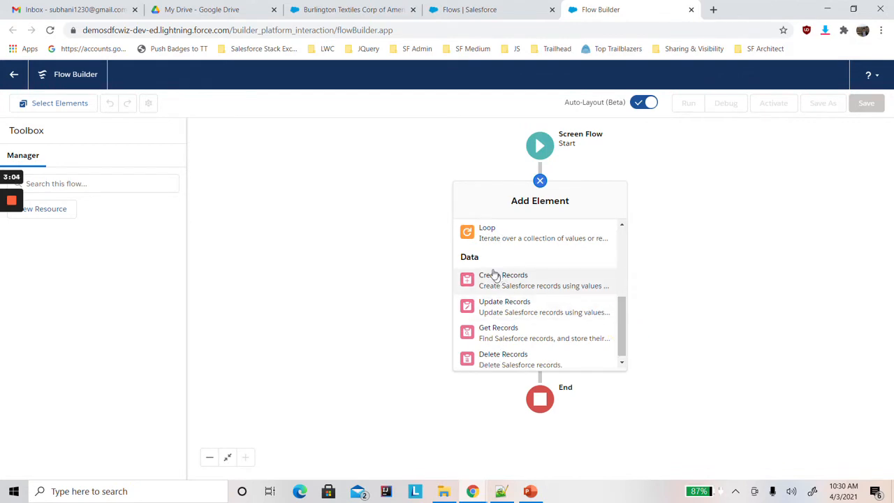
click(519, 339)
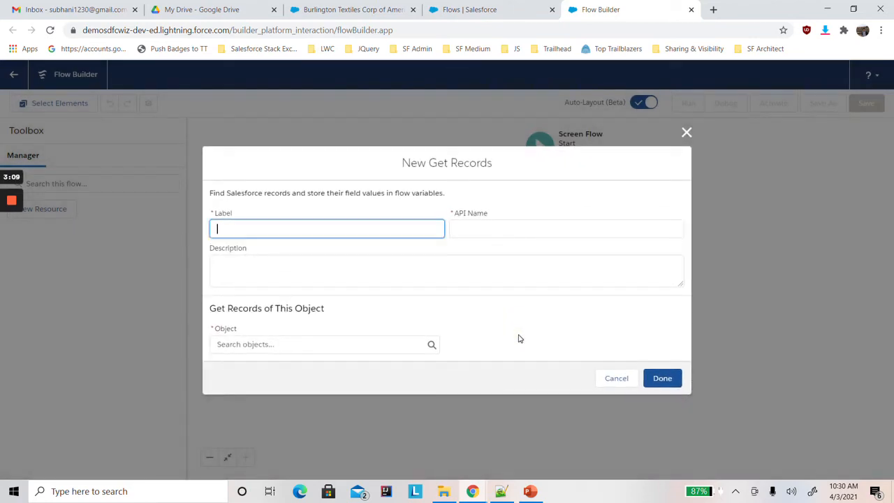
click(354, 229)
text(getAccount)
click(372, 202)
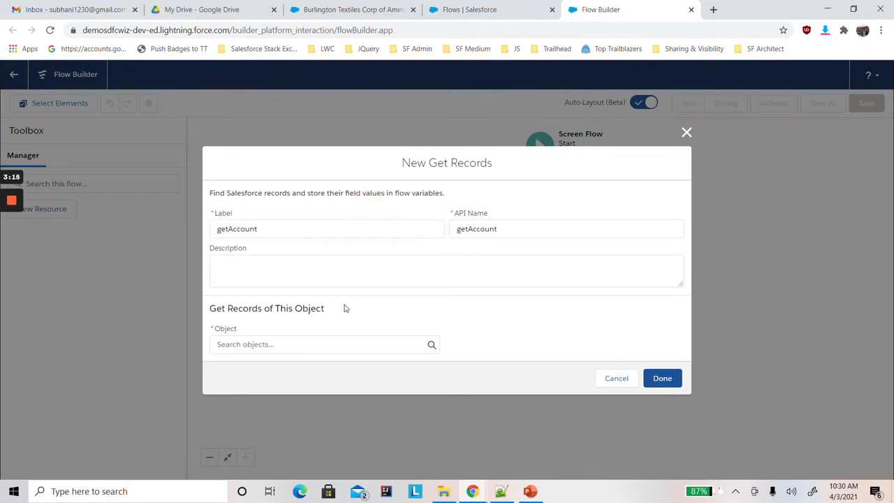
click(279, 344)
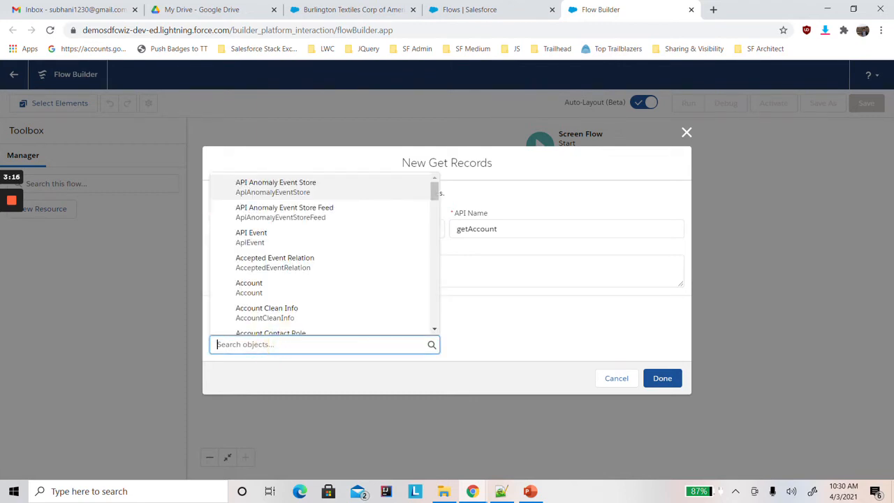
click(263, 290)
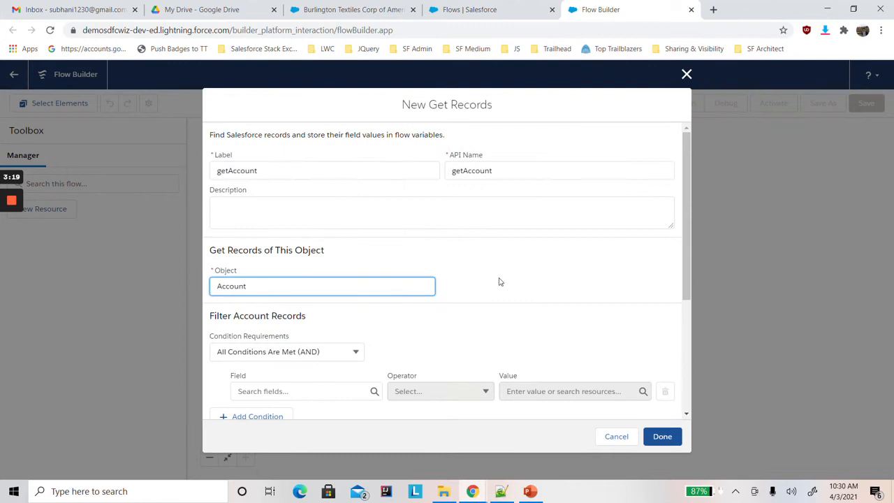
Set the Account record filter to use the Id field with the Equals operator.
drag(683, 272, 684, 315)
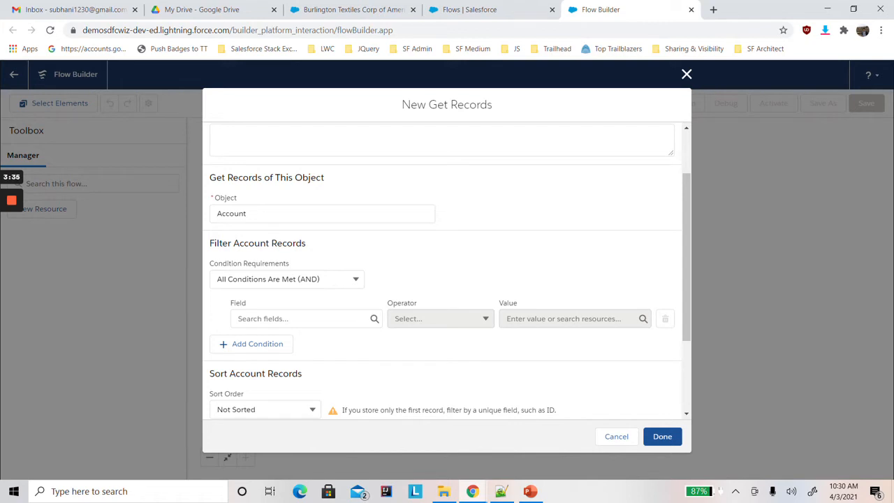
click(305, 318)
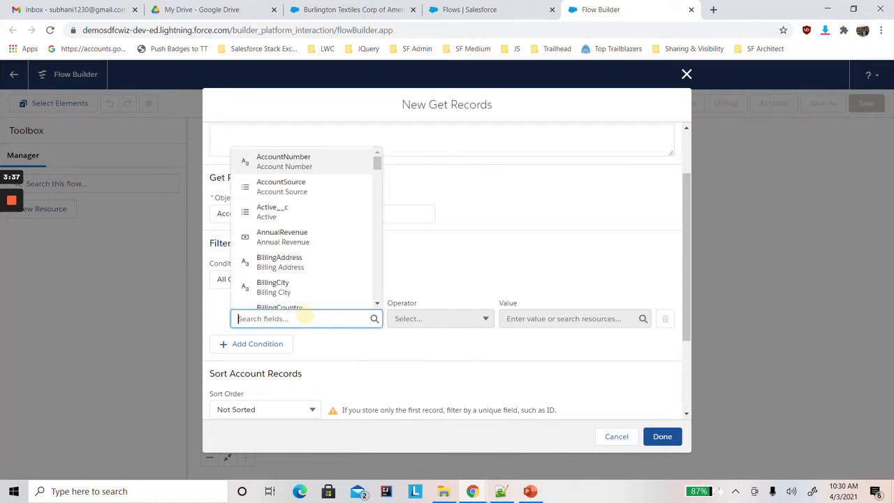
text(id)
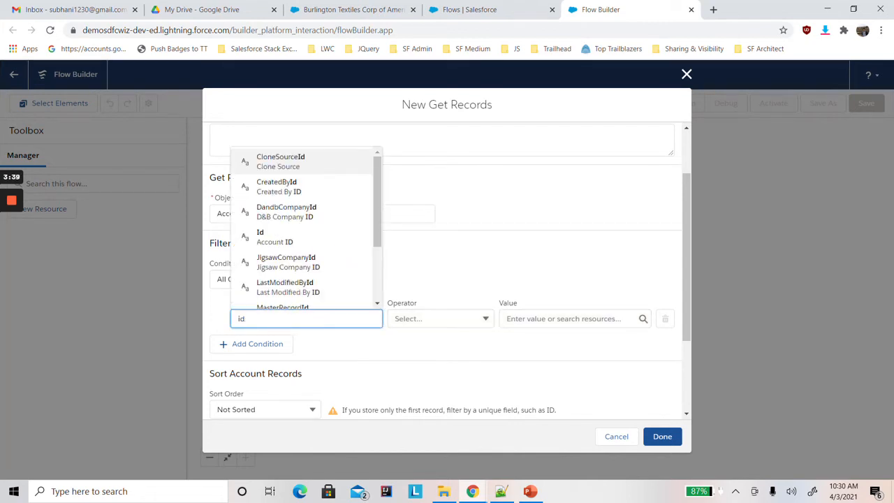
click(294, 241)
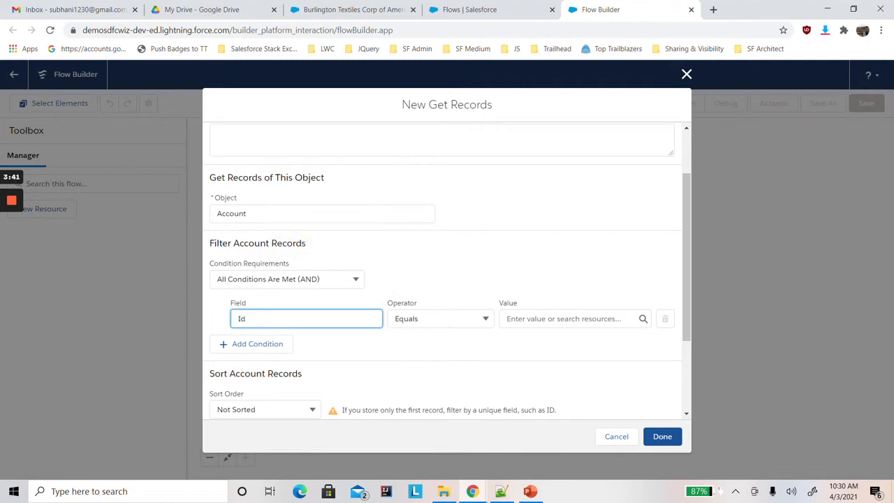
Create a Text variable recordId available for input as the Id filter's value, and finish the Get Records element.
click(535, 318)
click(537, 162)
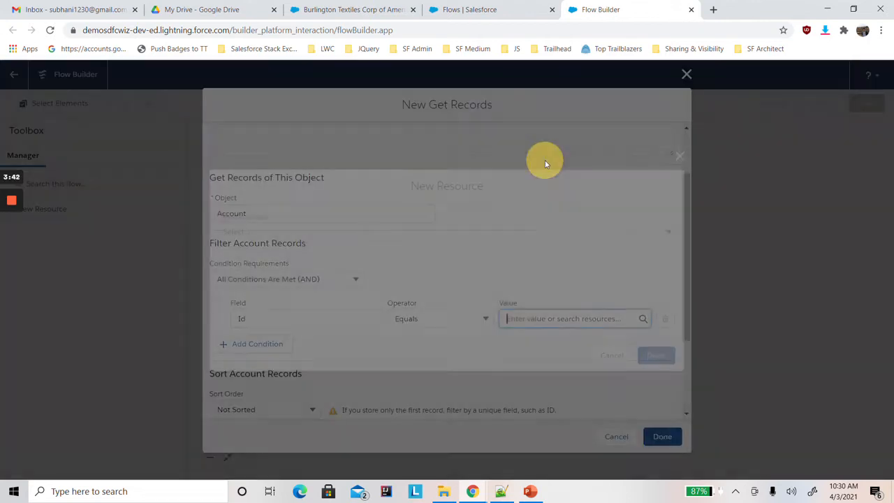
click(291, 225)
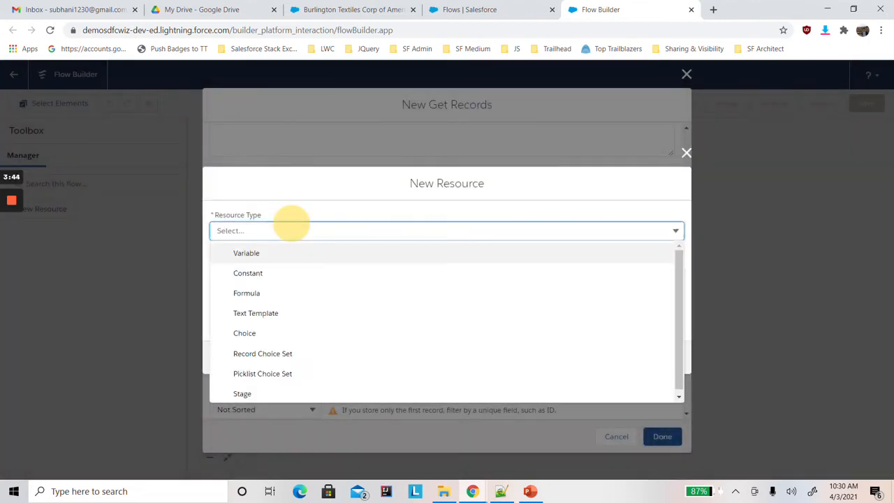
click(266, 254)
click(247, 251)
text(recordId)
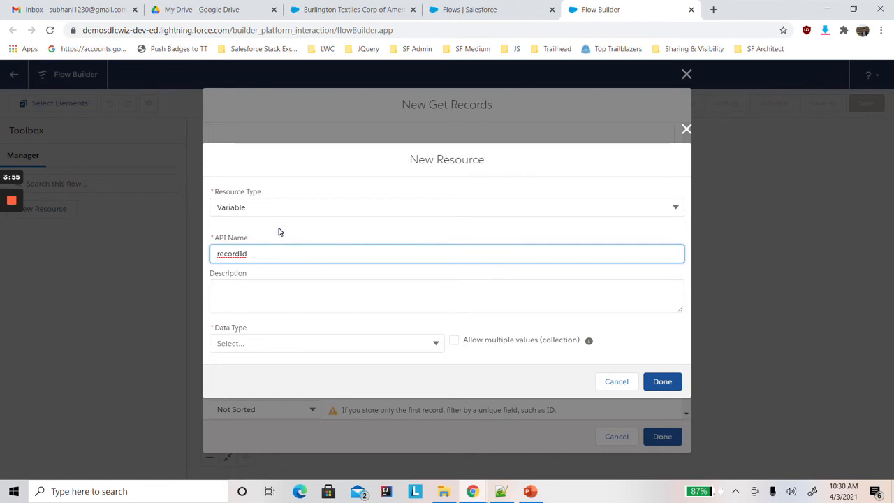
click(275, 343)
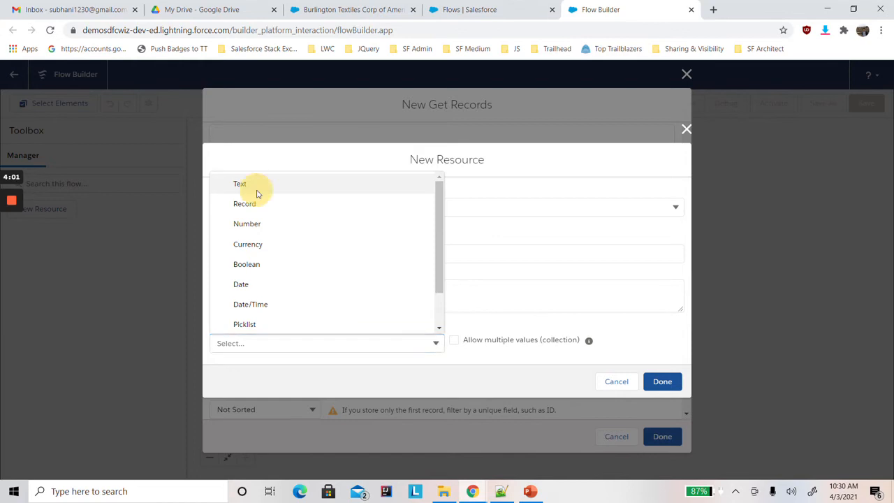
click(256, 187)
click(213, 373)
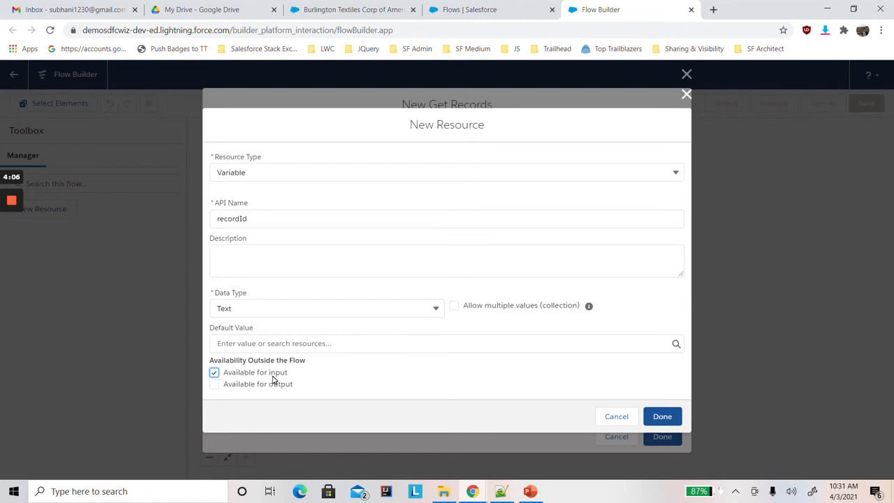
click(660, 419)
drag(685, 287, 677, 417)
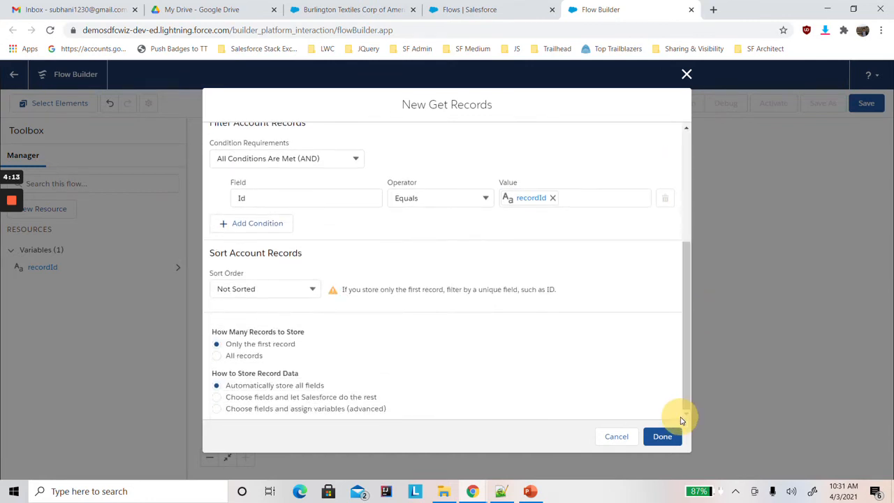
click(662, 436)
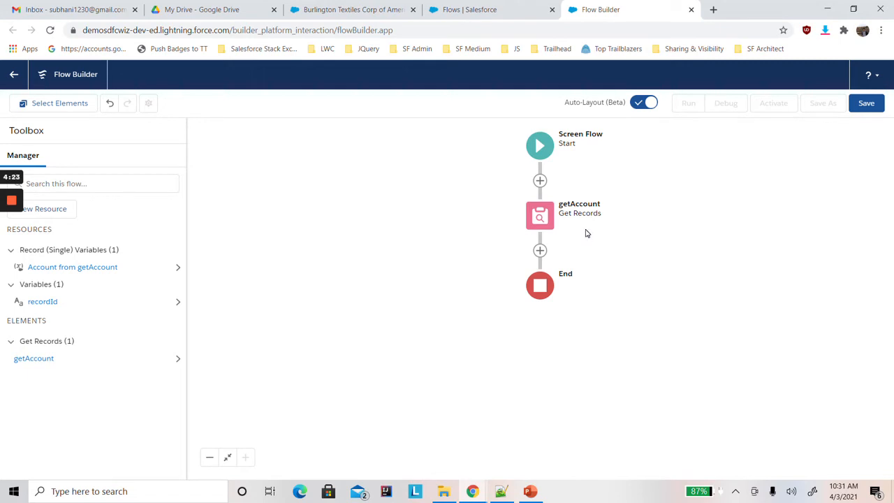
Add a Screen element after getAccount and place a Section (Beta) display component on it.
click(540, 250)
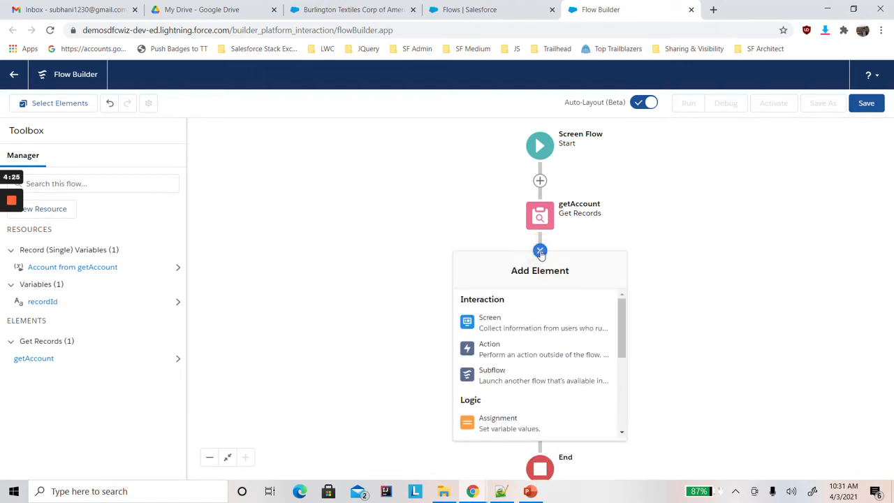
click(499, 327)
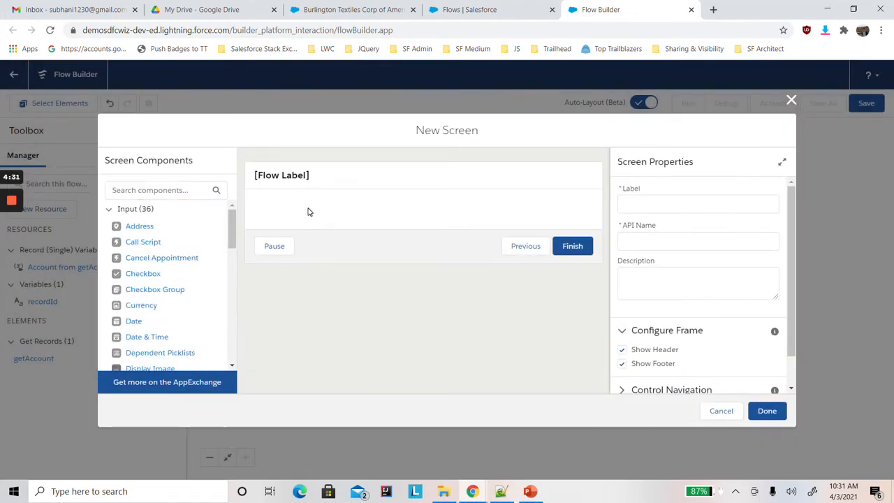
click(165, 190)
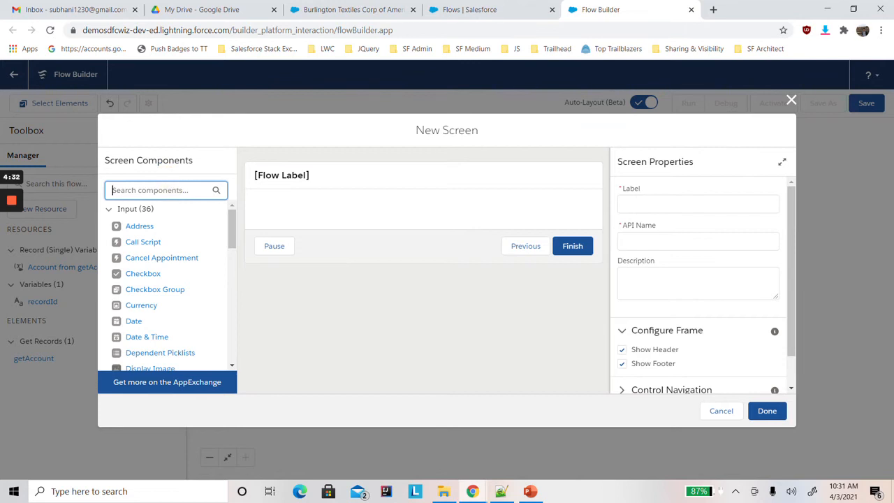
text(scre)
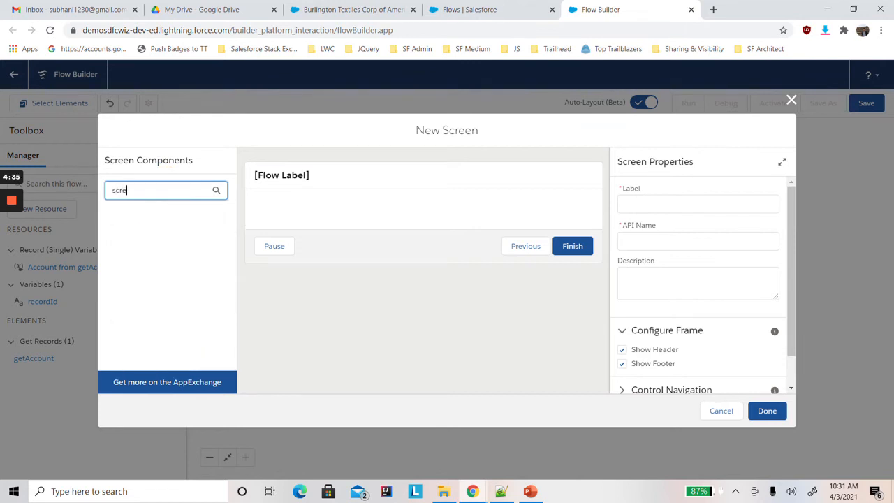
key(BackSpace)
key(BackSpace)
key(BackSpace)
drag(228, 255, 229, 343)
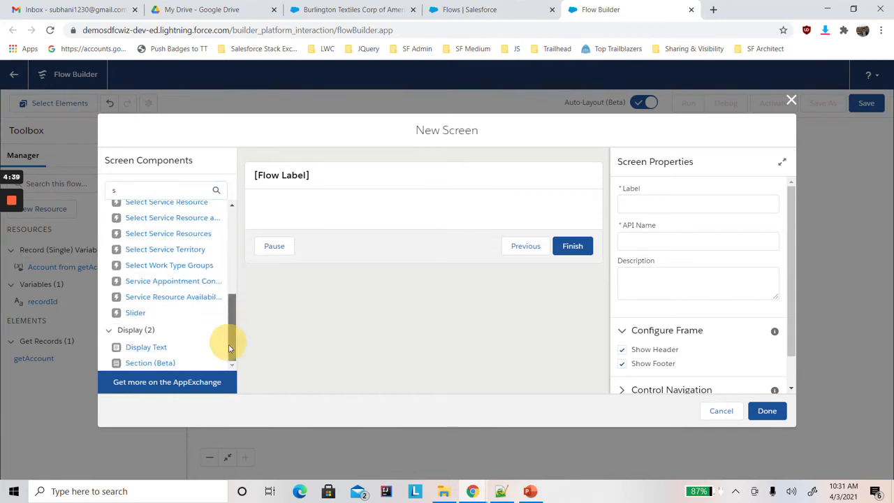
click(168, 368)
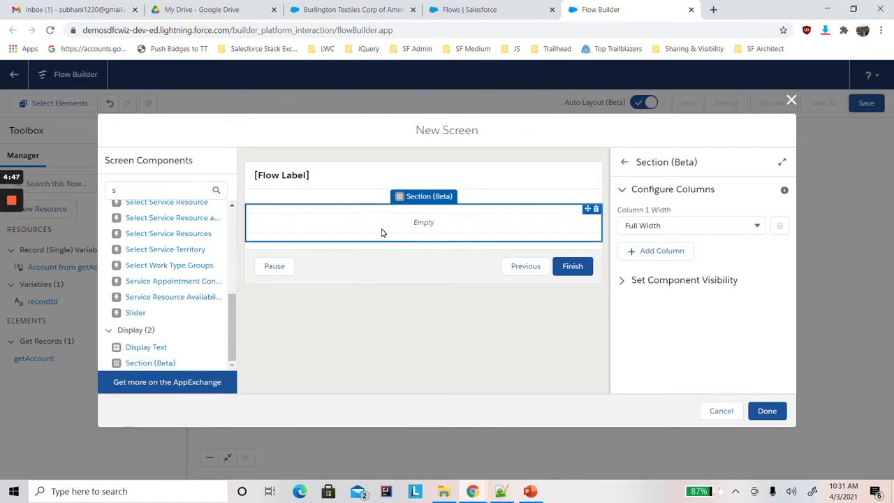
Split the section into two half-width columns, trying a third column and deleting it again.
click(660, 252)
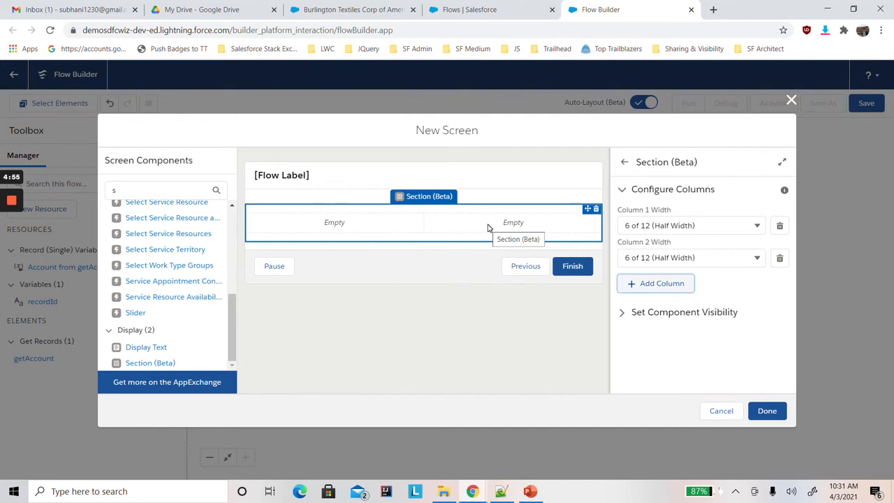
click(660, 284)
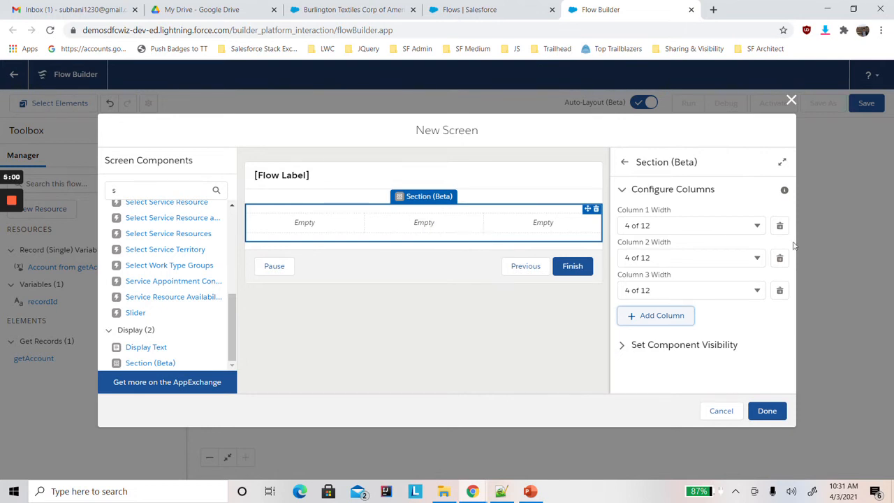
click(780, 292)
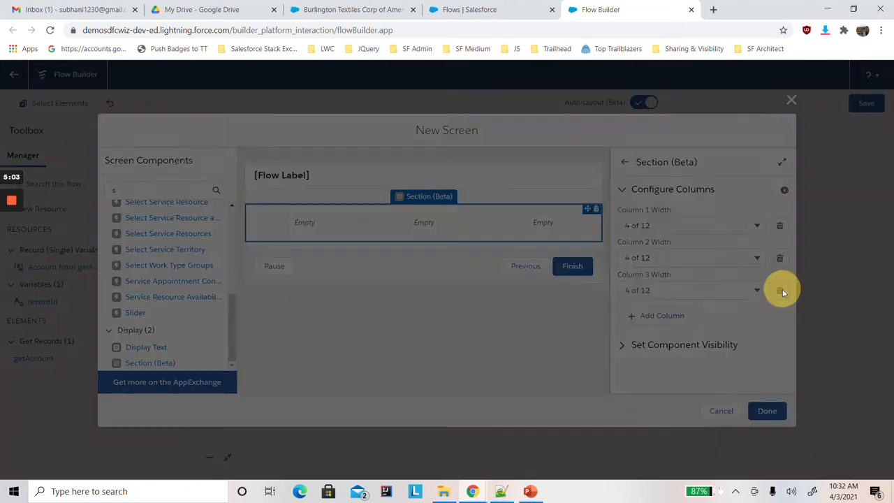
click(535, 301)
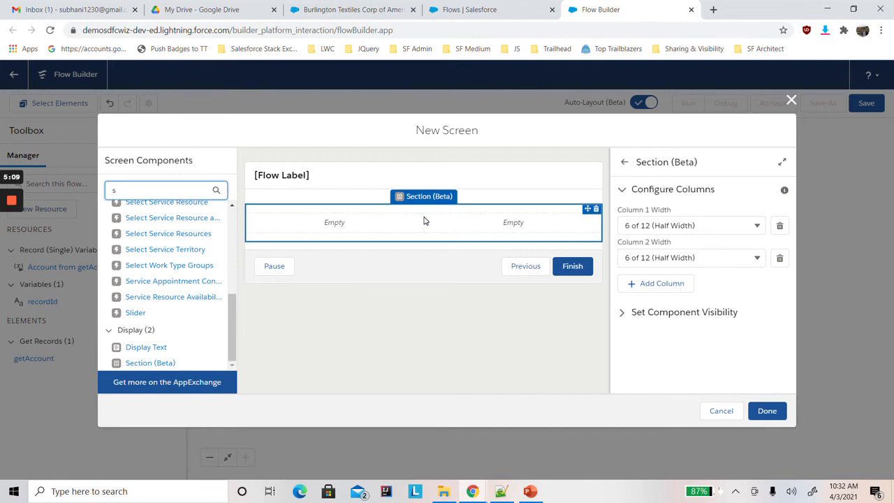
Check the New Contact layout slide in PowerPoint, and add three more Section (Beta) components below the first one in Flow Builder.
click(532, 489)
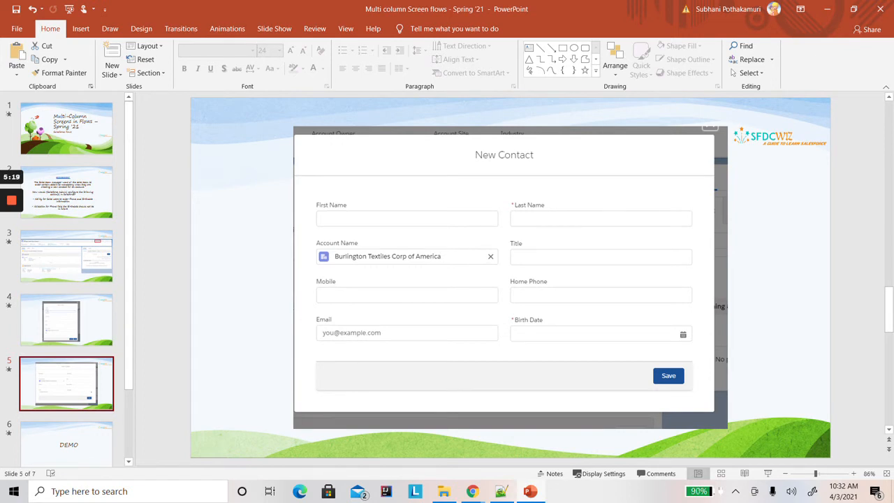
click(826, 9)
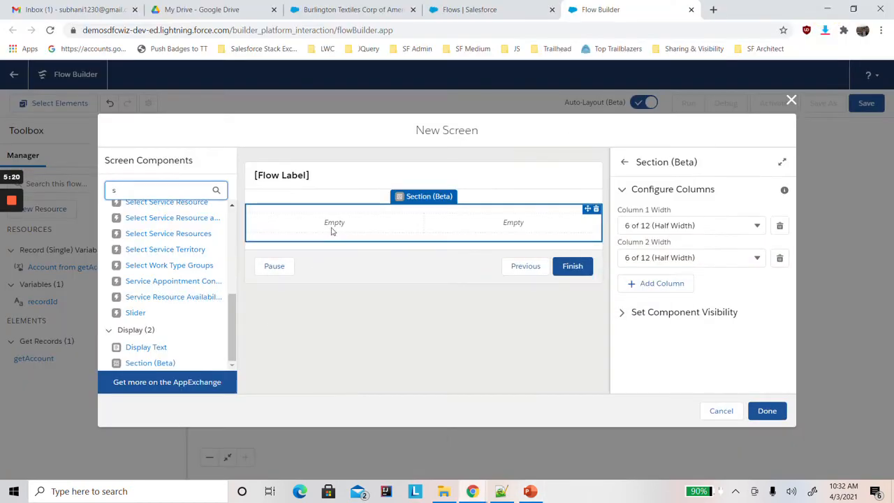
drag(133, 363, 319, 241)
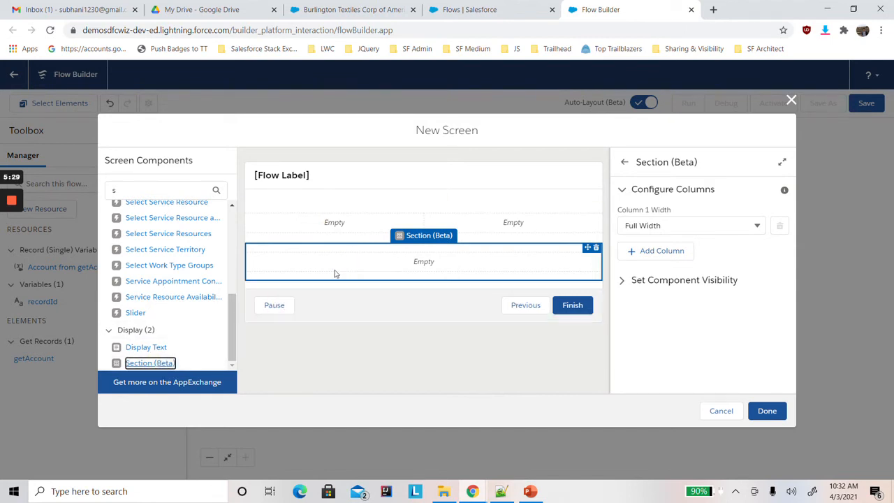
drag(161, 363, 280, 282)
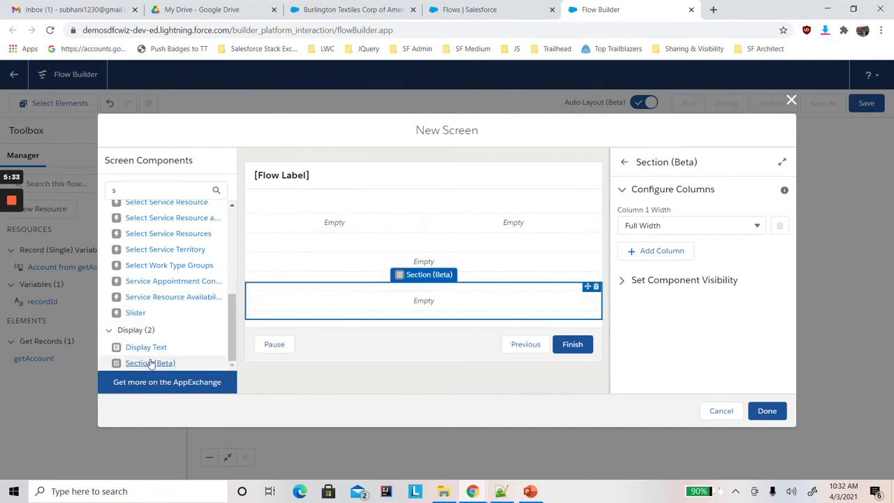
drag(150, 364, 299, 276)
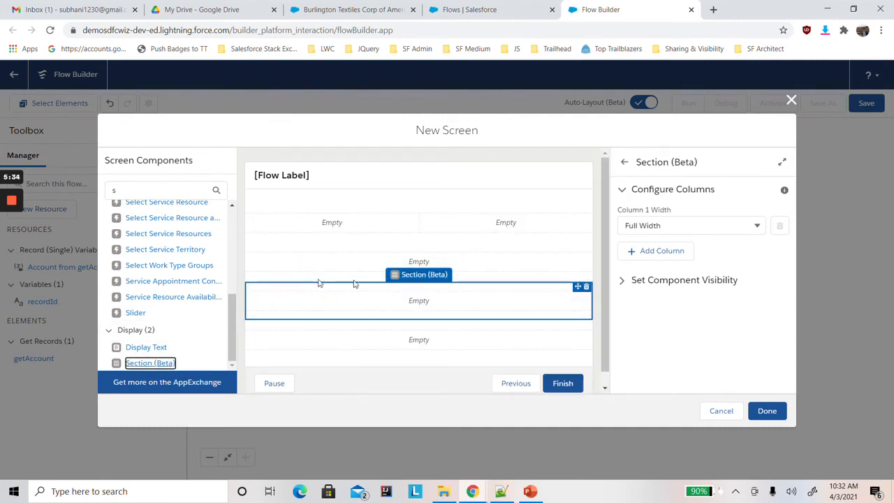
scroll(601, 293, down, 1)
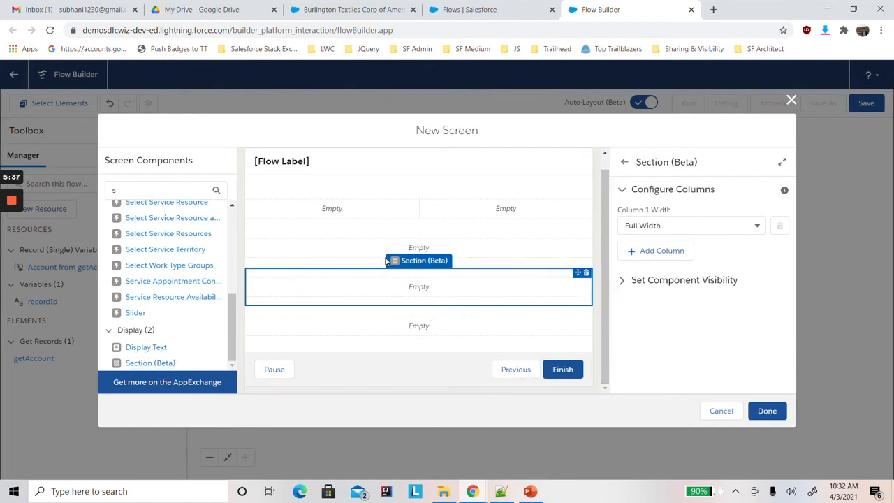
Add a second column to each of the three new sections so they all use half-width columns.
click(352, 250)
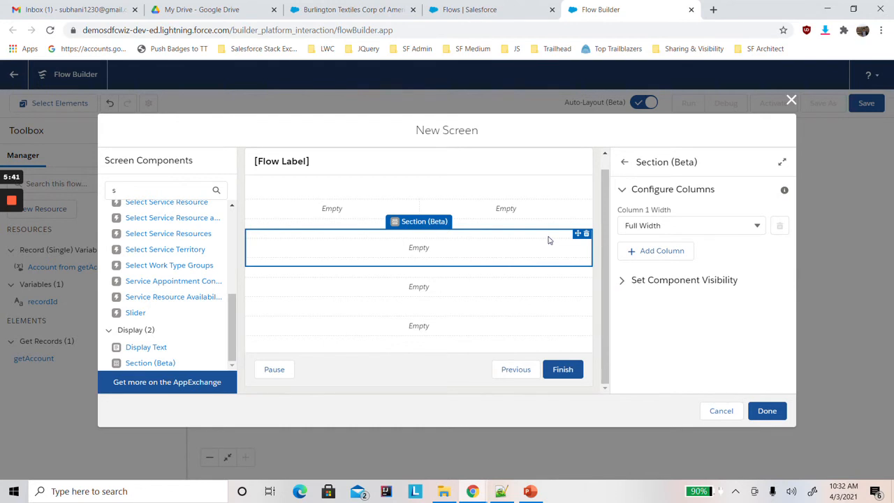
click(667, 251)
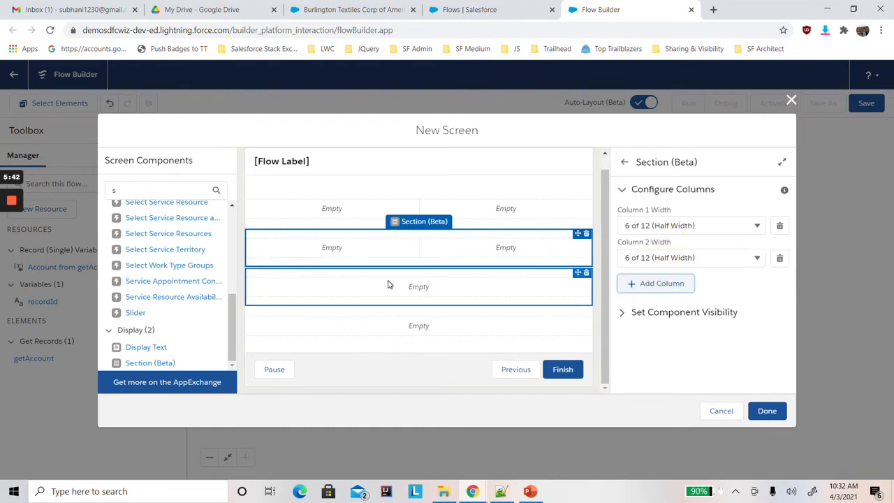
click(389, 284)
click(658, 249)
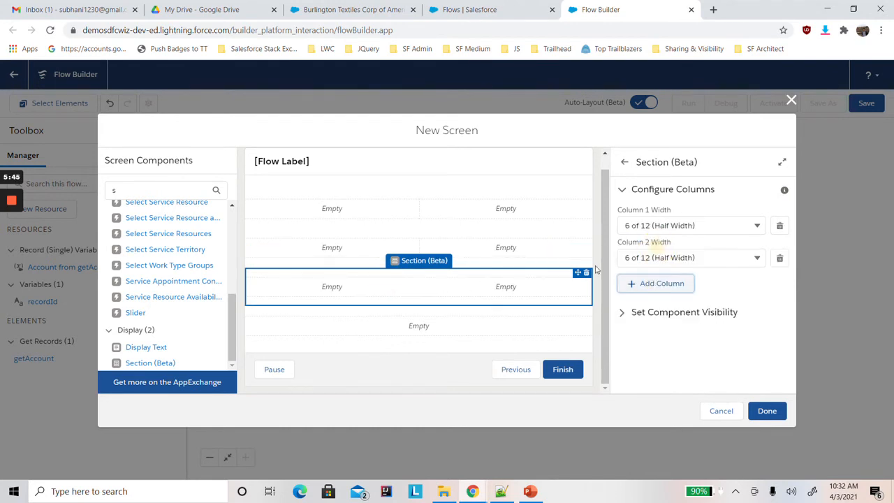
click(361, 317)
click(654, 250)
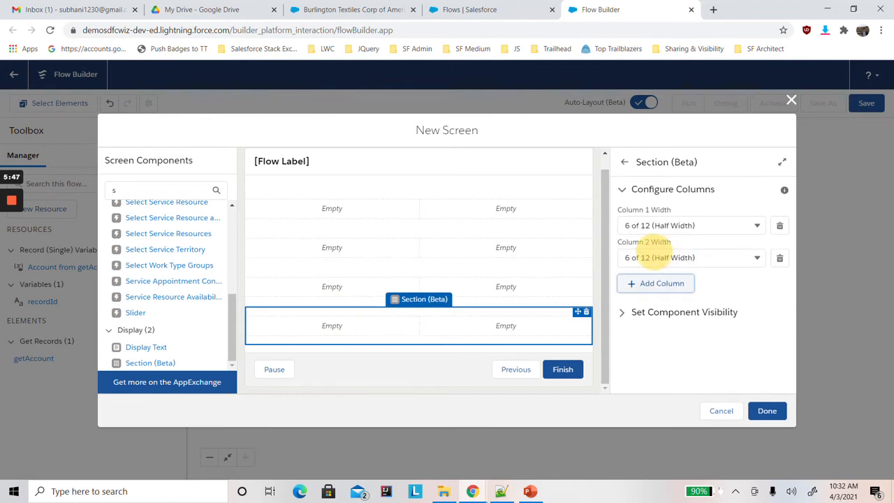
Label the screen "Multi Column screen" in its screen properties.
click(331, 161)
click(642, 200)
text(Multi COlo)
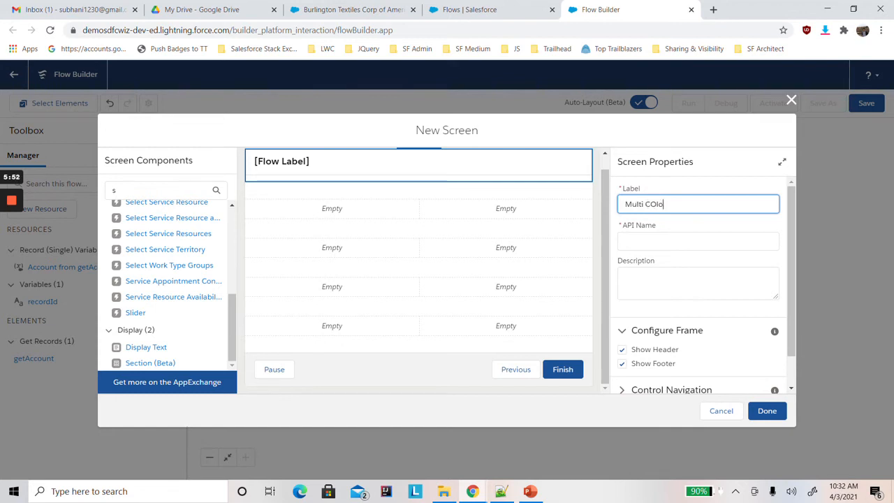
key(BackSpace)
text(umn screen)
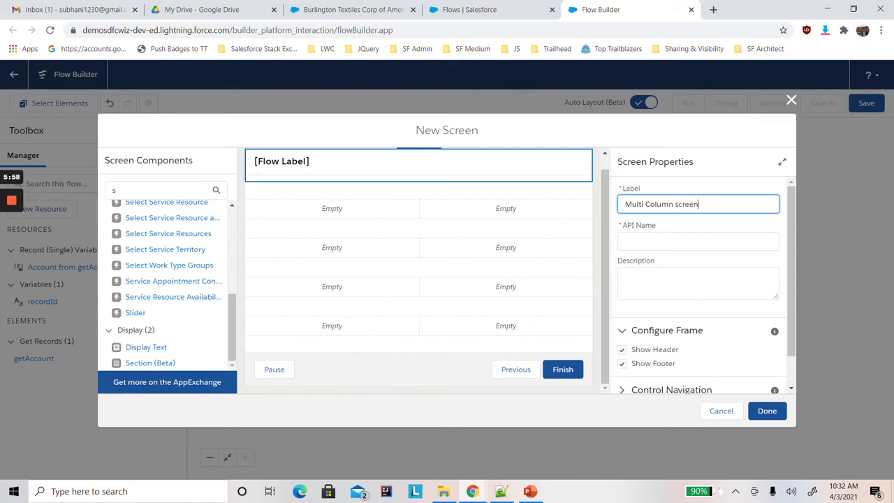
click(707, 177)
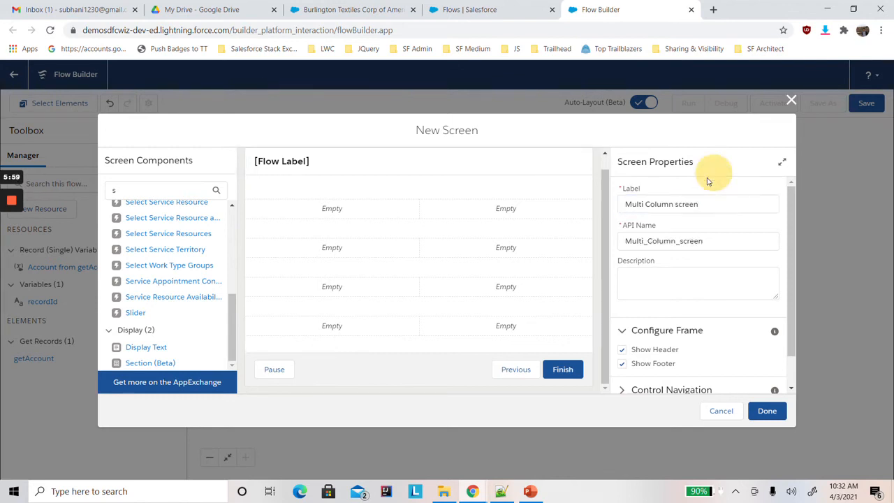
Hide both the footer and the header of the screen in its frame configuration.
click(643, 364)
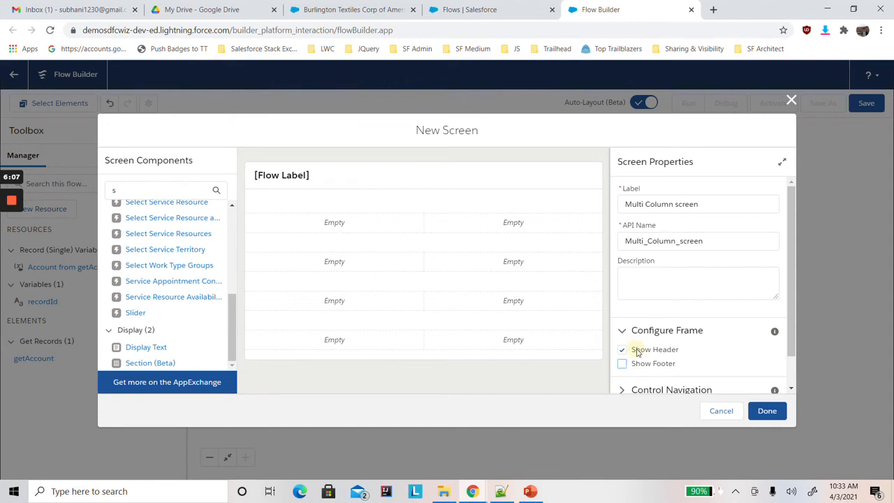
click(637, 351)
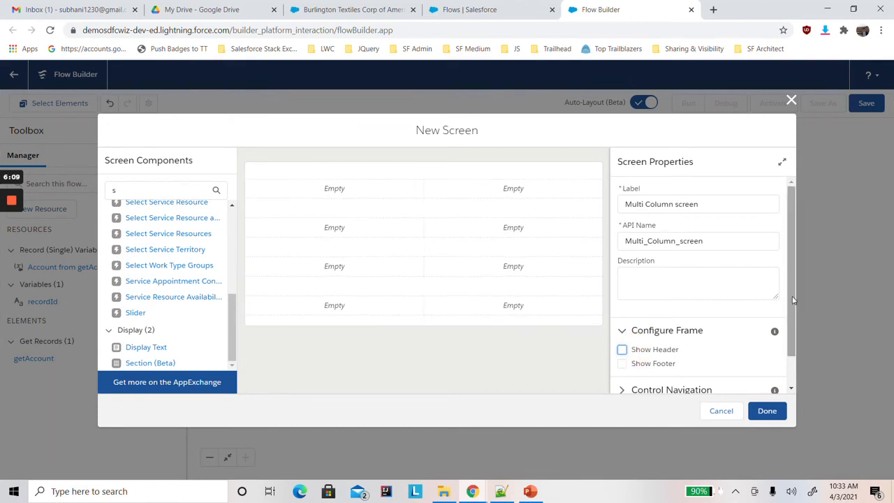
scroll(781, 289, down, 1)
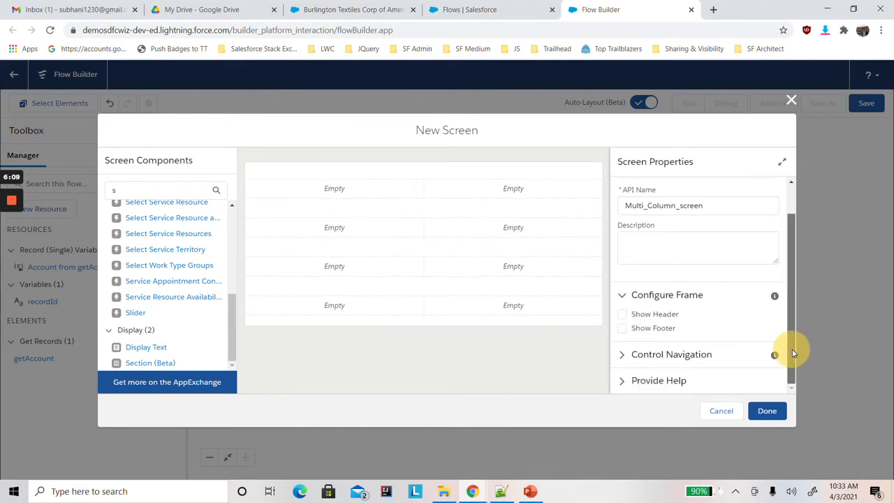
Find the Text input component and place one in each column of the first section.
click(371, 188)
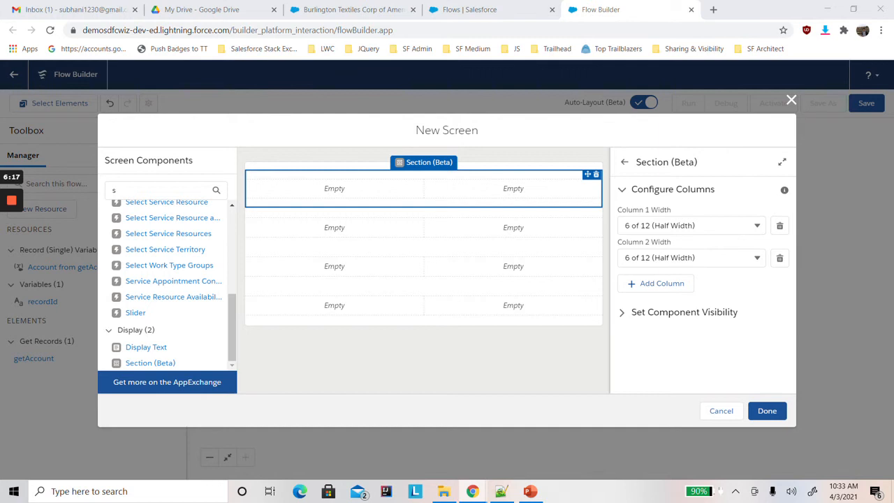
drag(121, 190, 86, 192)
text(text)
drag(133, 247, 340, 190)
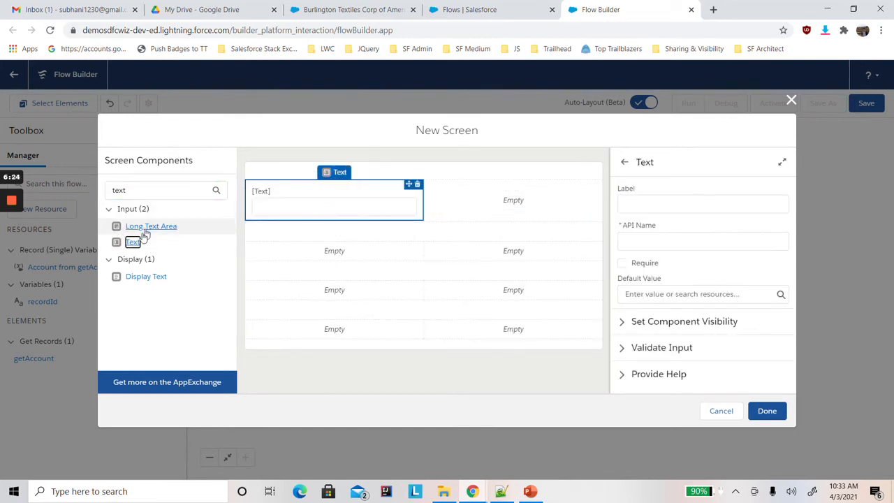
drag(132, 243, 511, 206)
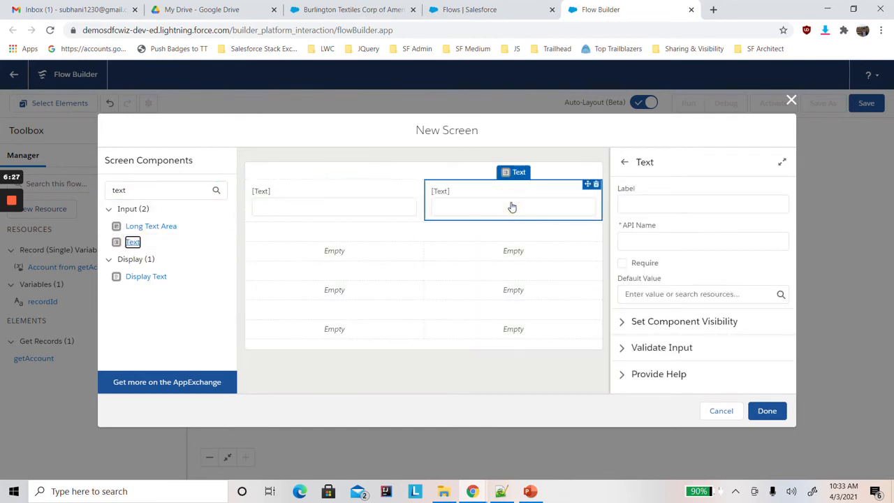
Place a Lookup component in the first column of the second section and a Text input in its second column.
drag(149, 185, 104, 186)
text(loo)
drag(136, 226, 328, 254)
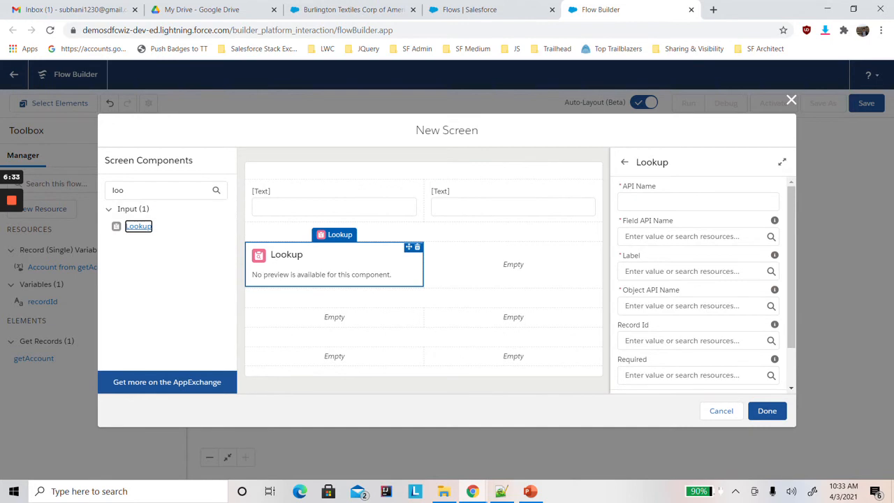
drag(129, 191, 113, 192)
key(BackSpace)
key(BackSpace)
text(tex)
drag(132, 241, 504, 268)
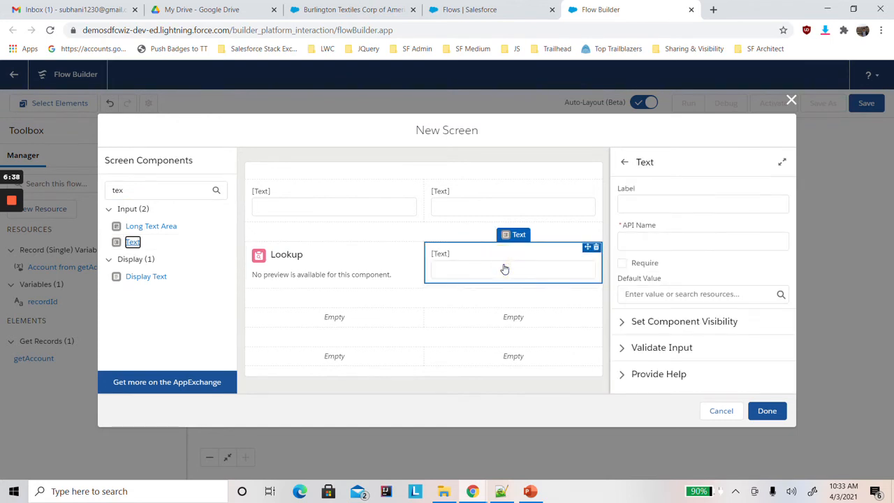
Find the Phone component and place one in each column of the third section.
drag(162, 189, 78, 179)
text(pho)
drag(135, 230, 329, 321)
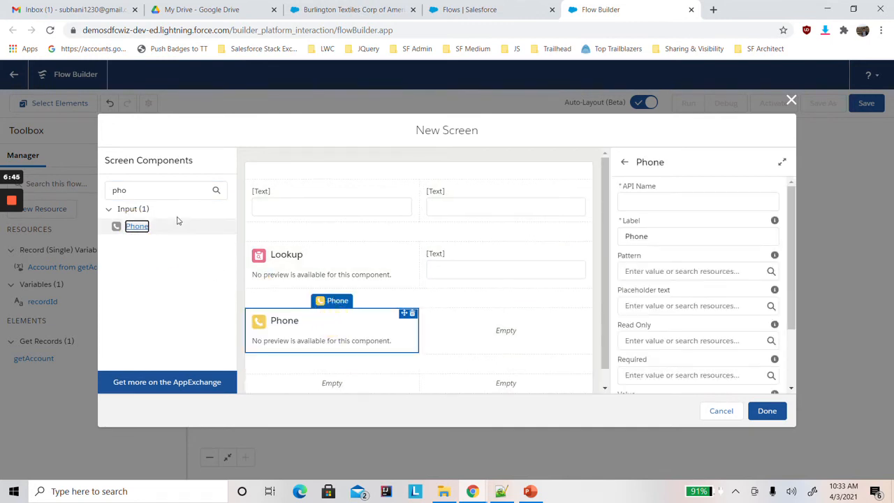
drag(133, 229, 536, 340)
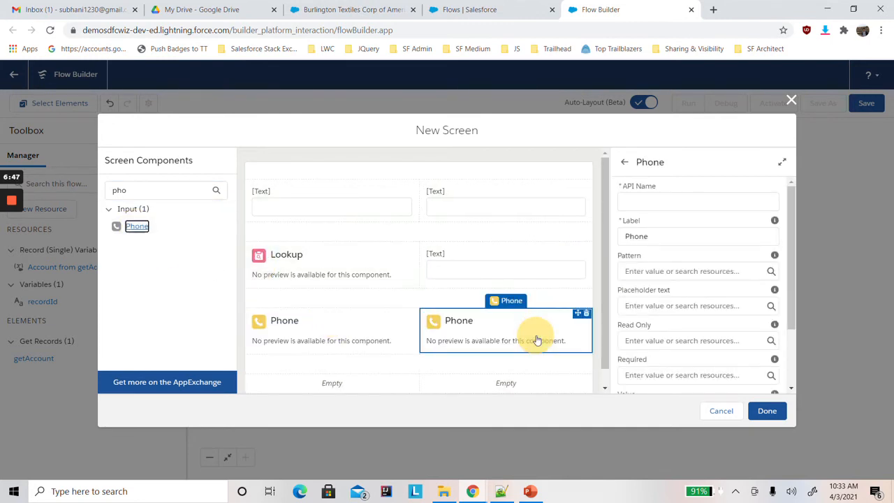
Place an Email component in the first column of the fourth section and a Date input in its second column.
scroll(602, 328, down, 1)
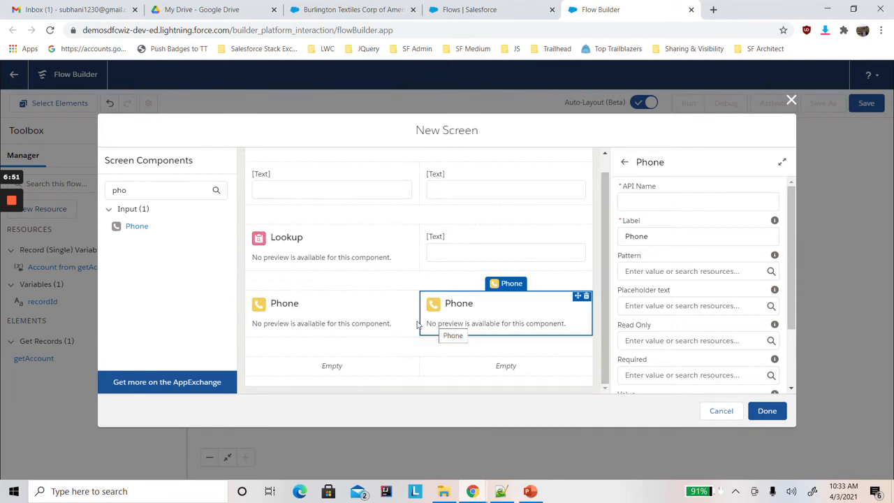
drag(138, 190, 85, 190)
text(em)
drag(133, 226, 325, 369)
drag(176, 190, 82, 191)
key(BackSpace)
text(date)
drag(133, 230, 507, 377)
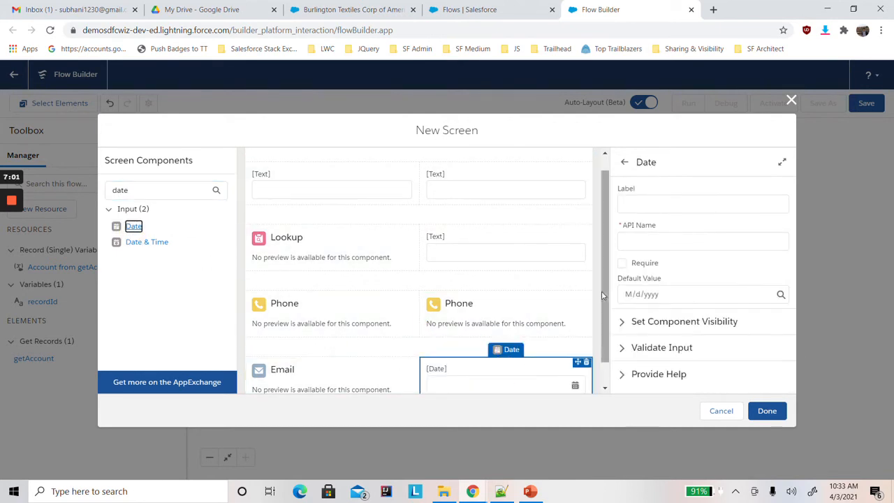
Label the Text input in the first section's first column "First Name".
drag(603, 294, 611, 270)
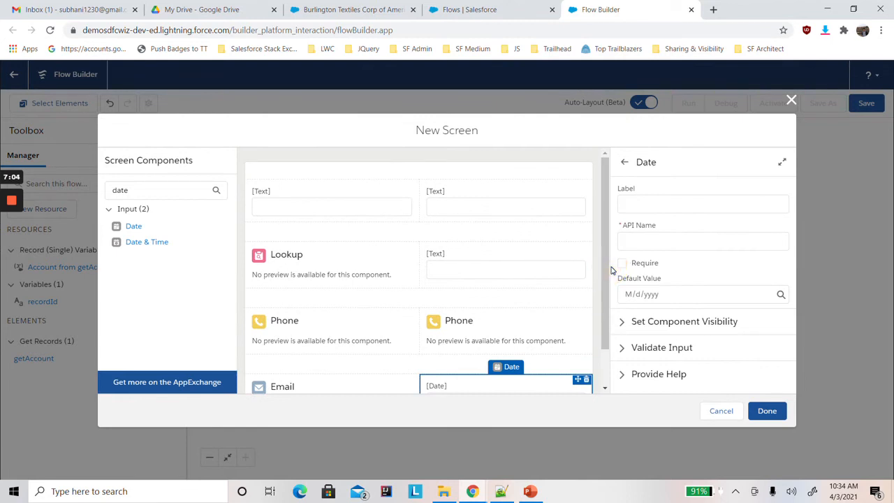
click(302, 195)
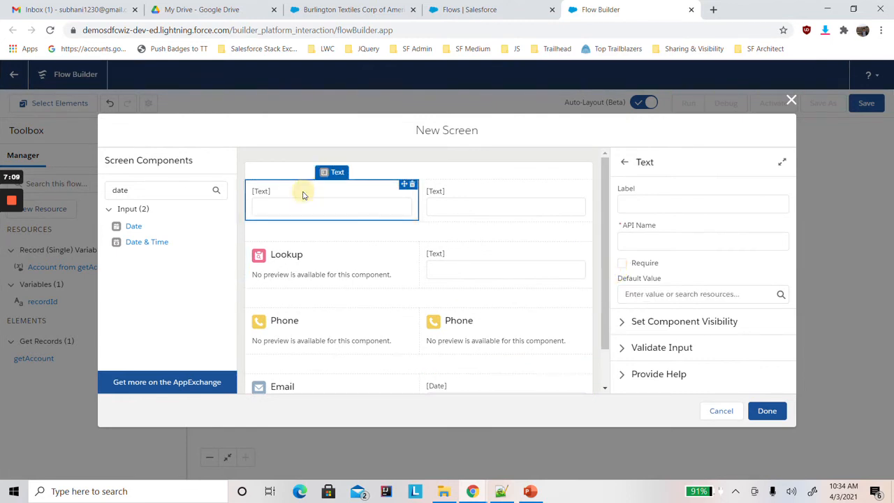
click(626, 204)
text(First Name)
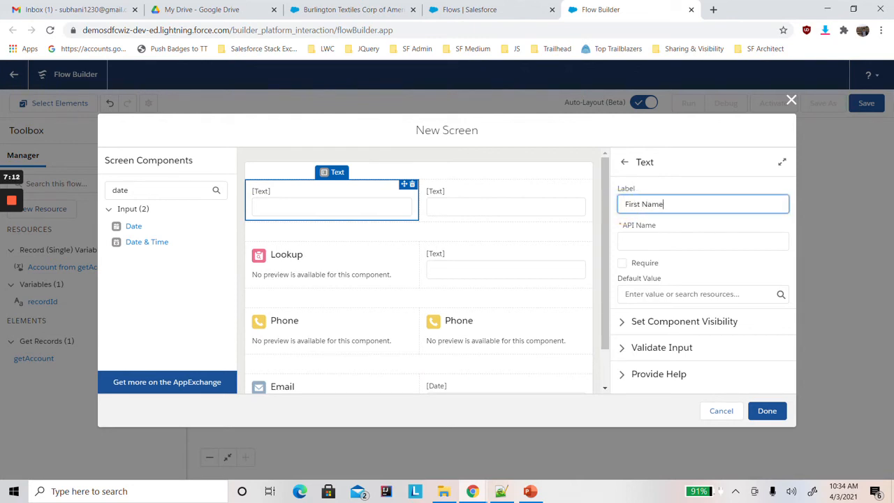
click(690, 159)
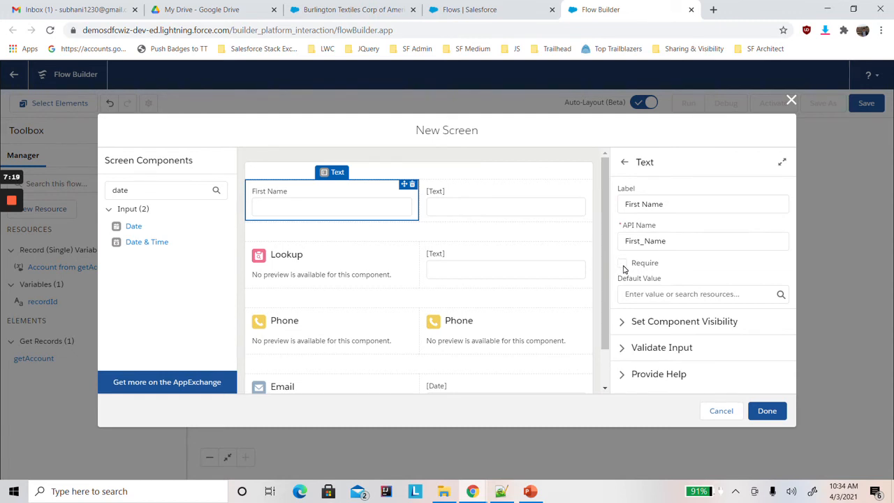
Label the Text input in the first section's second column "Last Name" and make it required.
click(505, 205)
click(634, 204)
text(Last Nam)
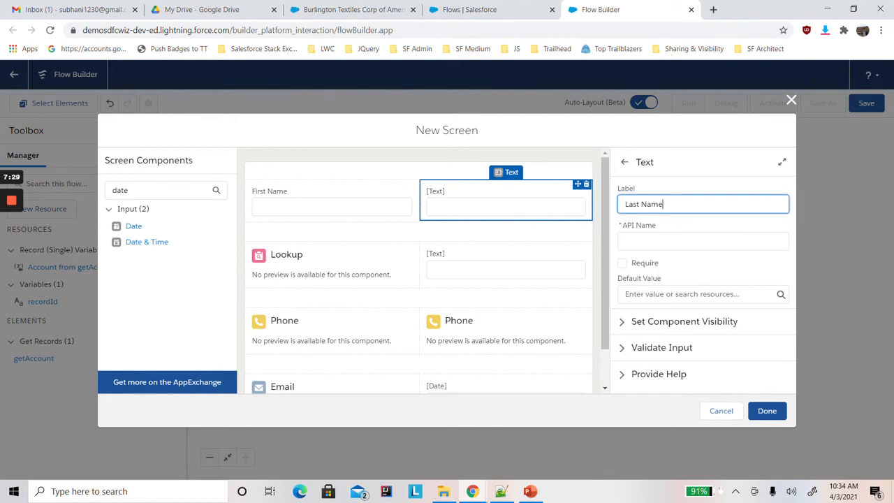
click(687, 266)
click(622, 262)
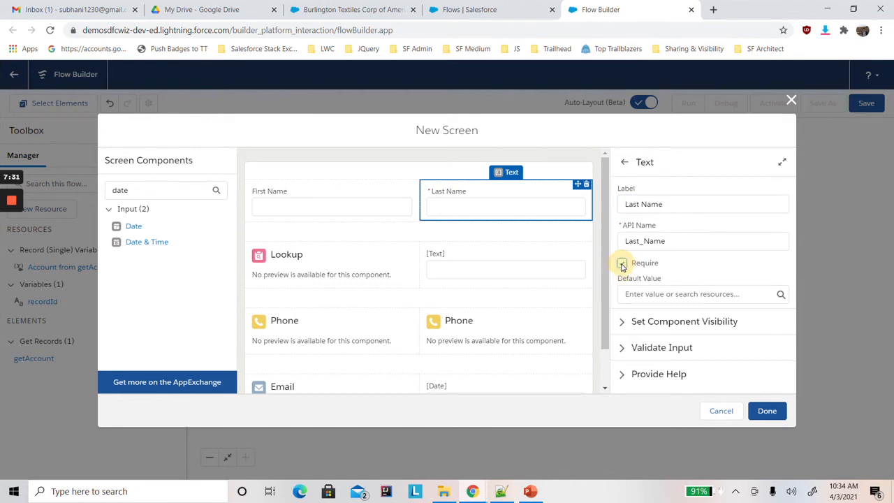
Set the API name of the Lookup component in the second section's first column to input_AccountName.
click(308, 266)
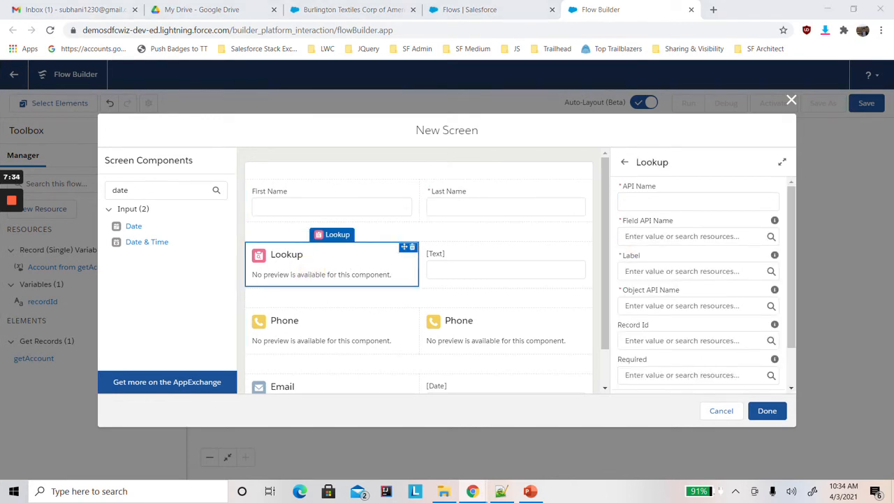
click(687, 201)
text(Acc)
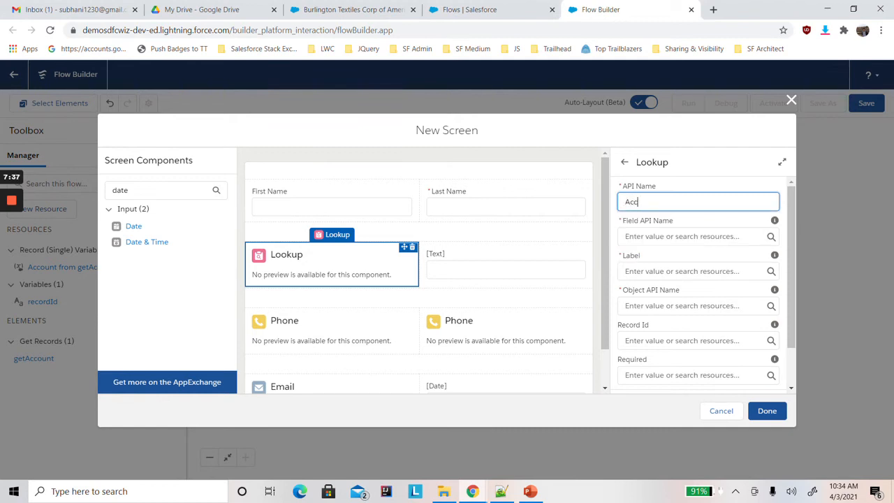
key(BackSpace)
text(input_AccountName)
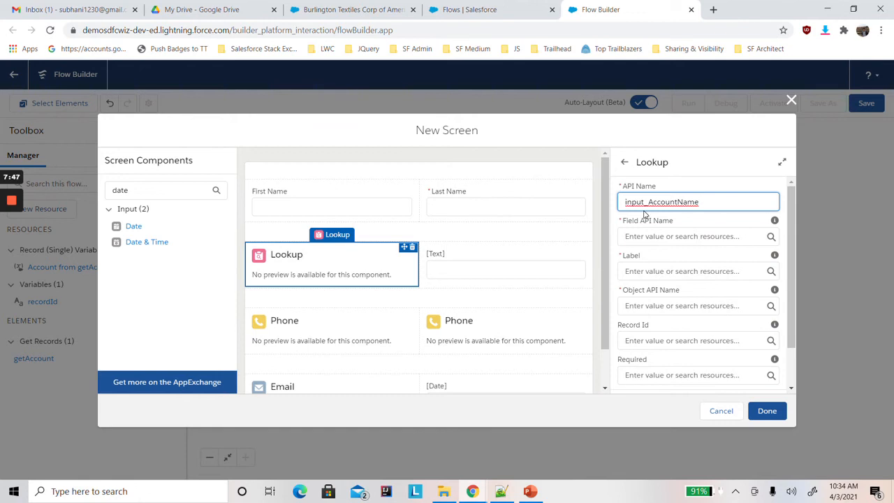
Set the Lookup component's field API name to AccountId and its label to "Account Name".
click(629, 236)
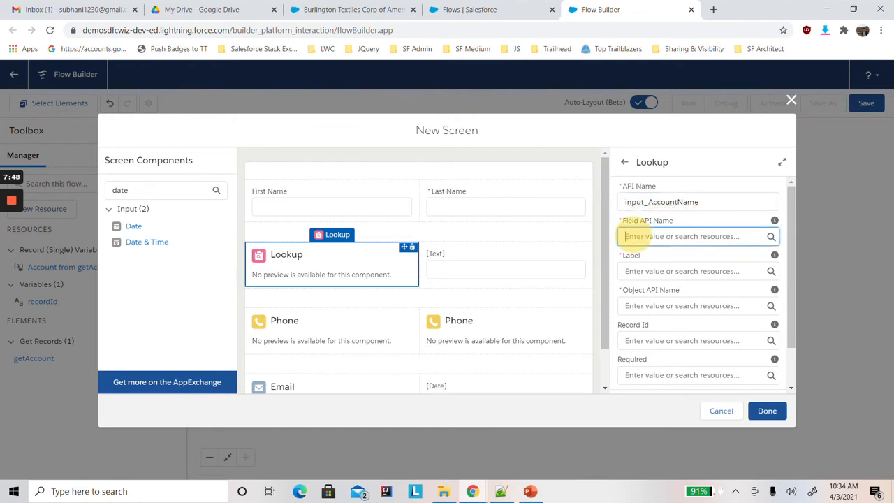
text(Acc)
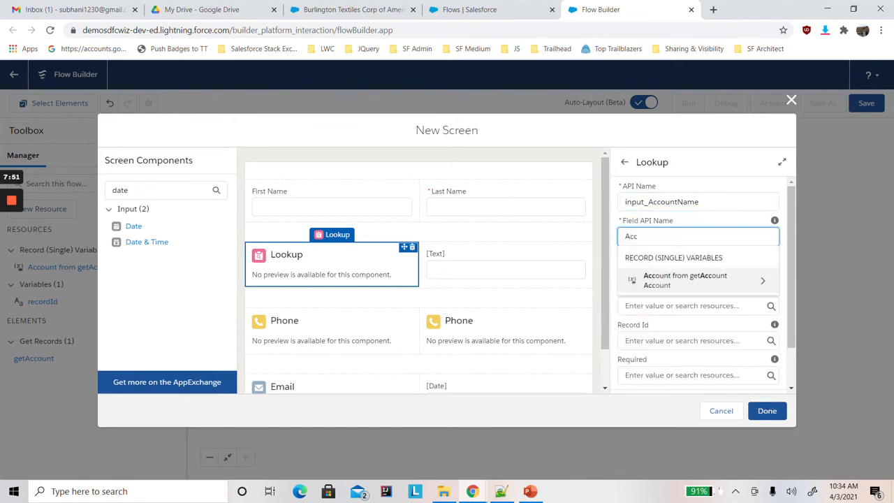
text(ountId)
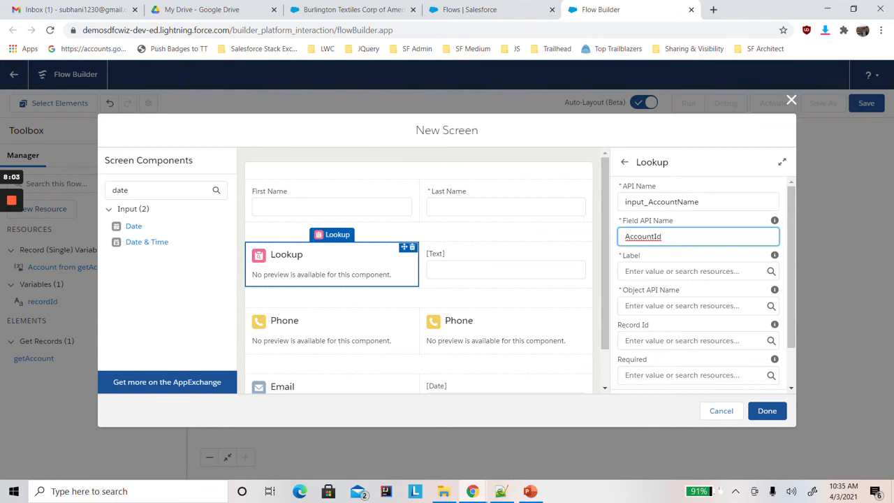
click(646, 272)
text(Acc)
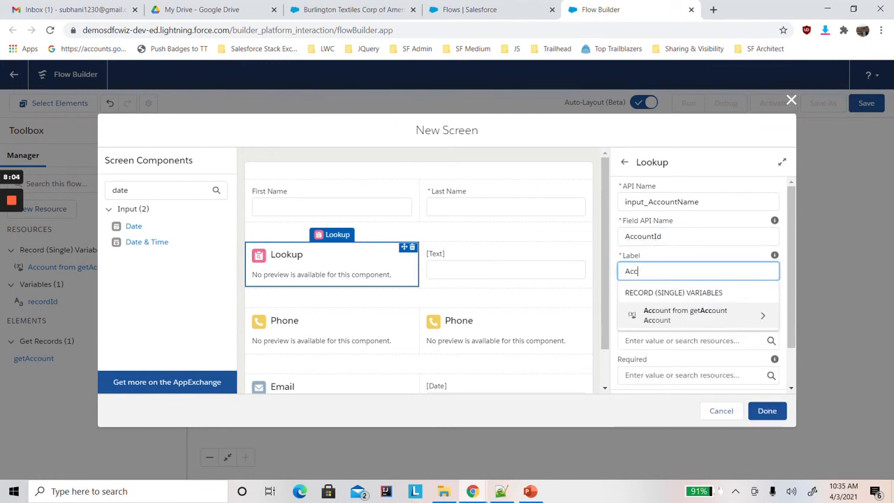
text(ount Name)
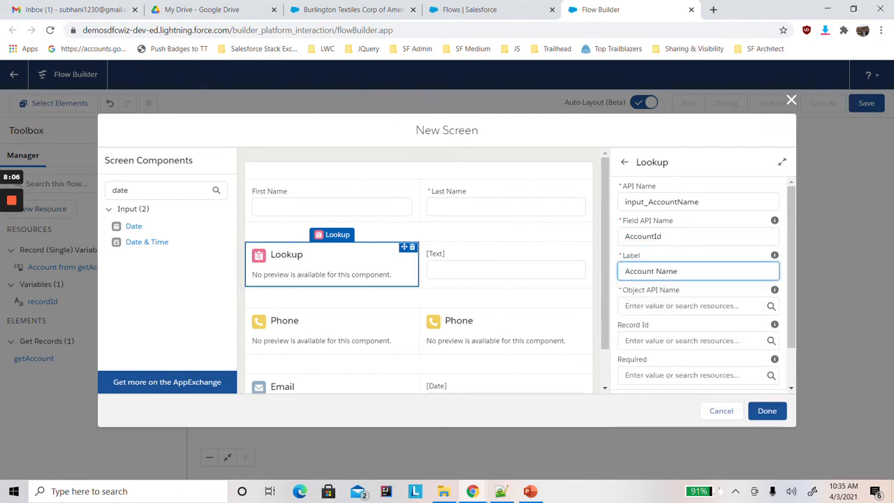
Set the Lookup's object API name to Contact and its record ID to the recordId variable.
click(674, 305)
text(Co)
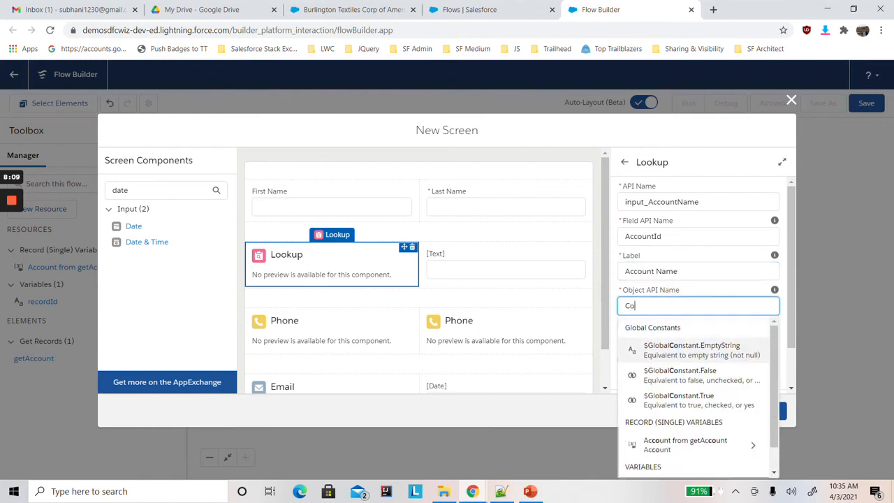
text(ntac)
click(680, 330)
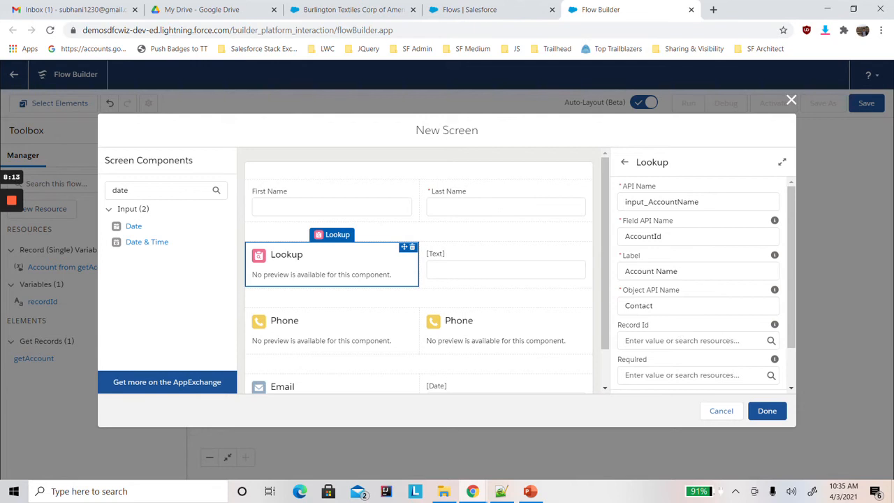
click(663, 340)
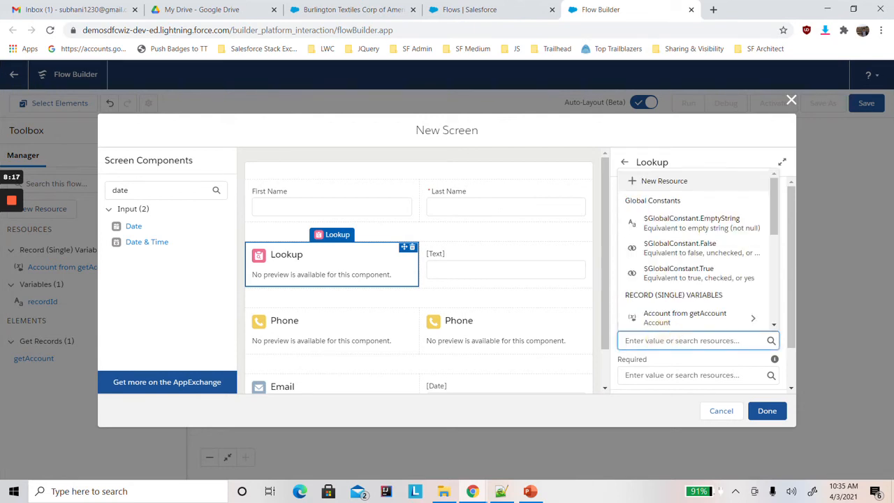
drag(772, 230, 777, 279)
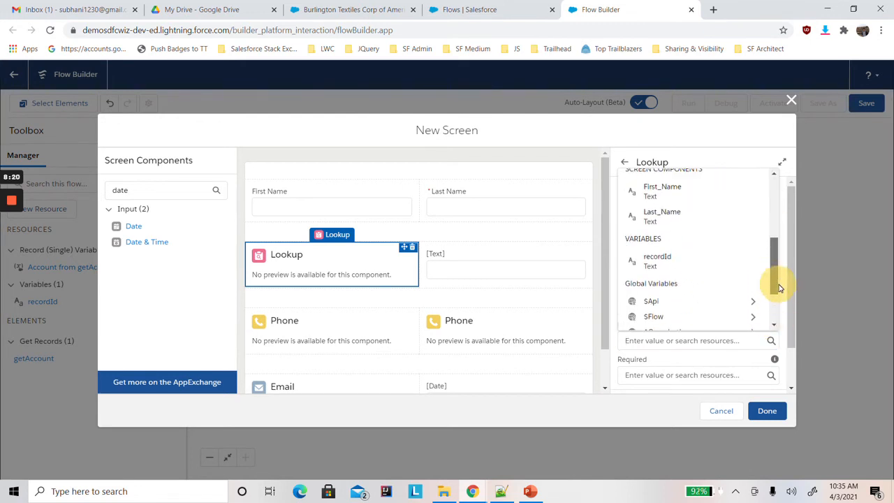
click(681, 260)
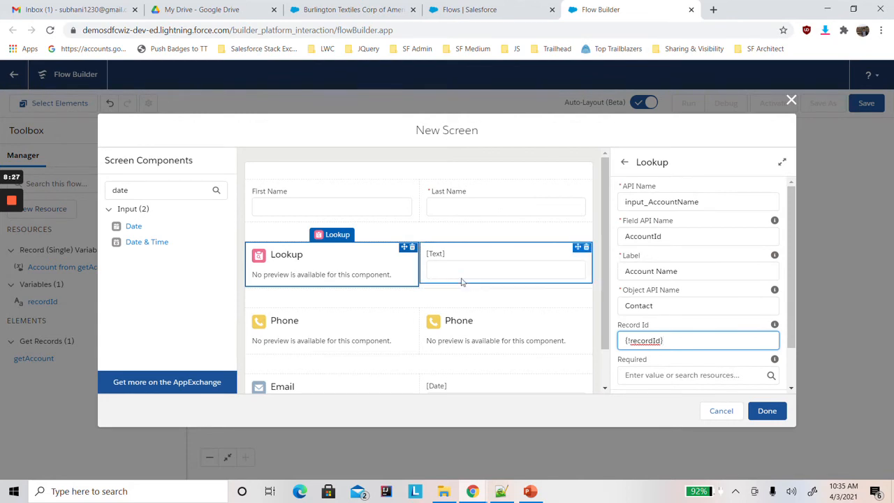
Label the Text input in the second section's second column "Title".
click(488, 269)
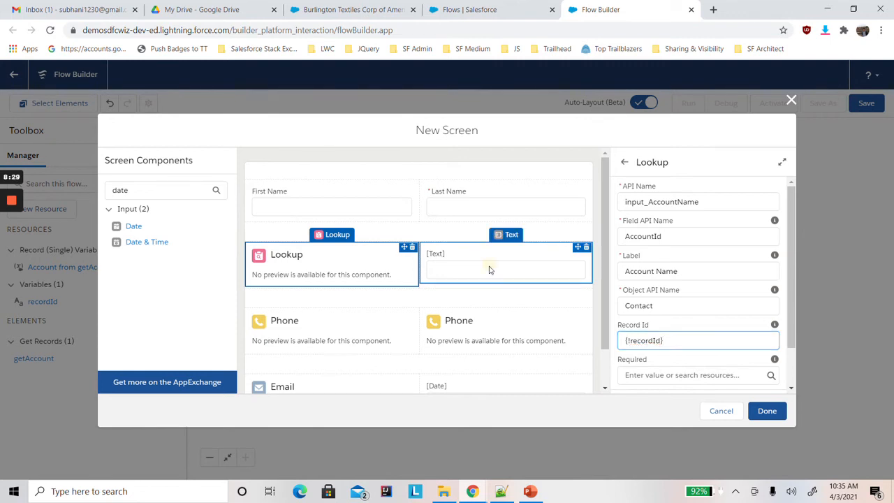
click(629, 203)
text(Title)
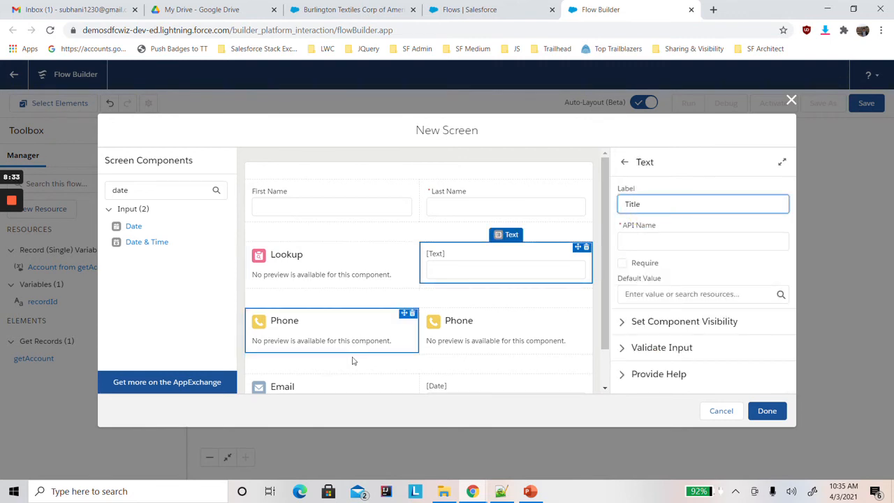
Set the API name of the Phone component in the third section's first column to Mobile.
click(347, 329)
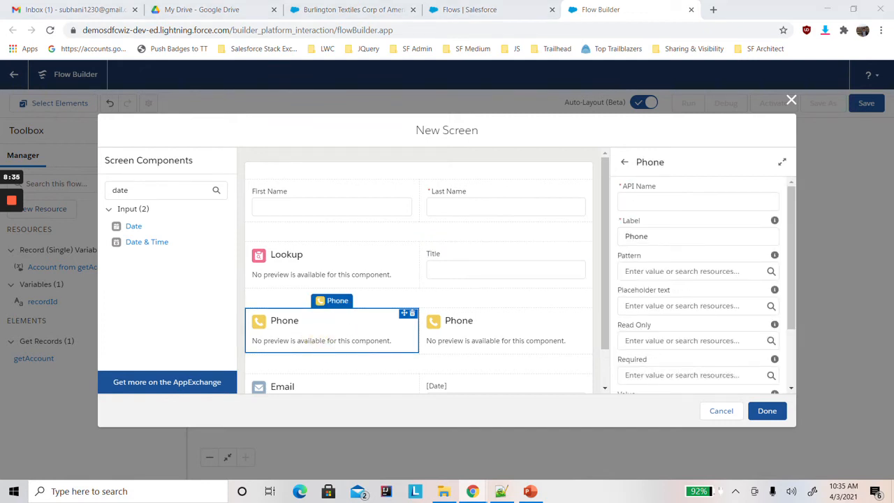
click(638, 201)
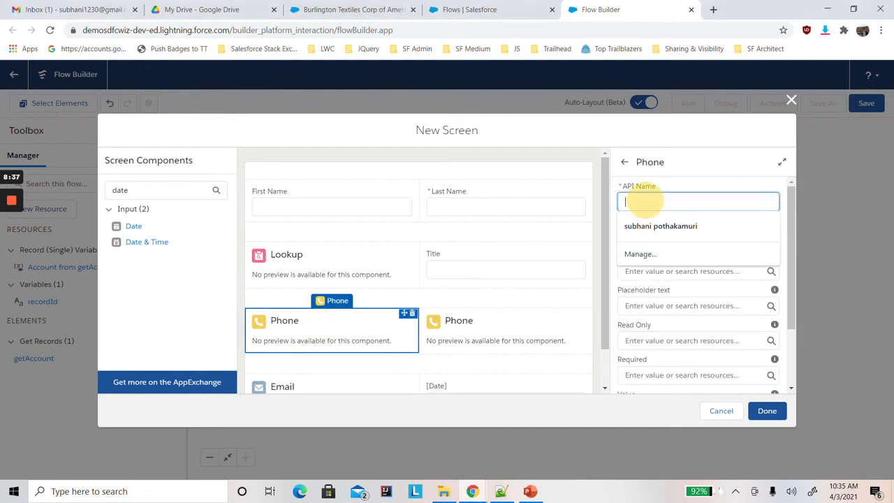
text(Mobile)
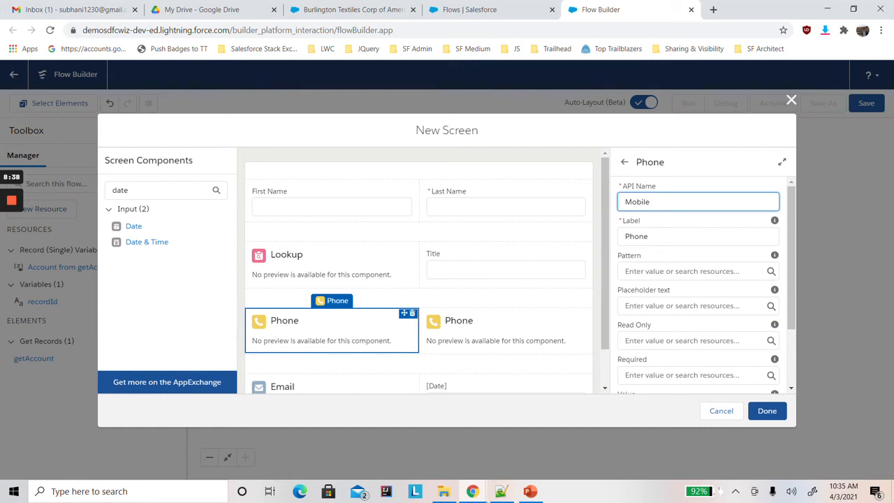
click(646, 268)
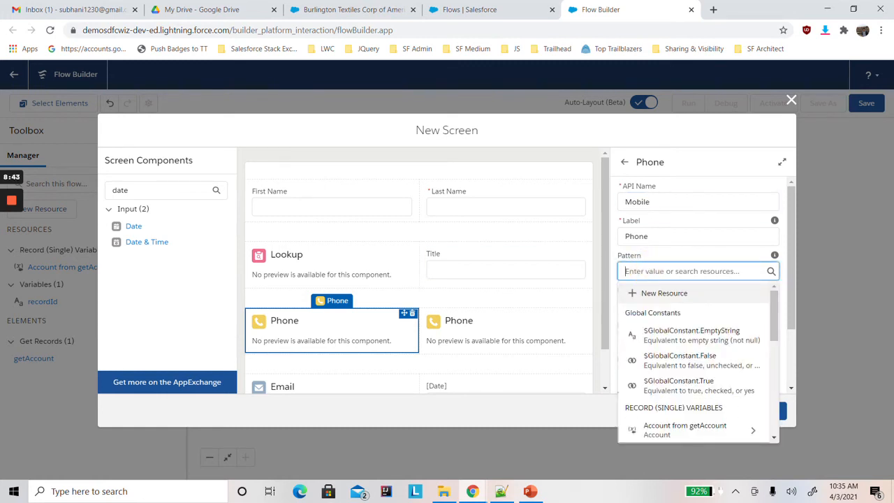
click(694, 136)
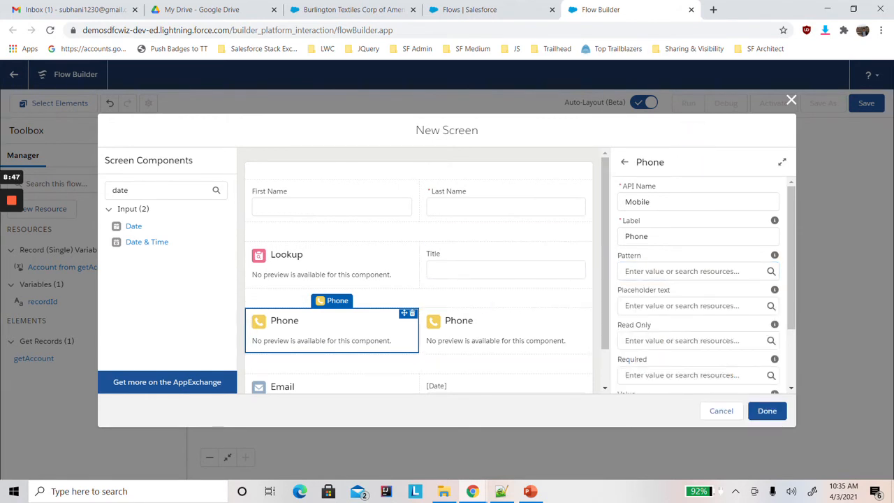
Set the API name of the Phone component in the third section's second column to Phone.
click(463, 324)
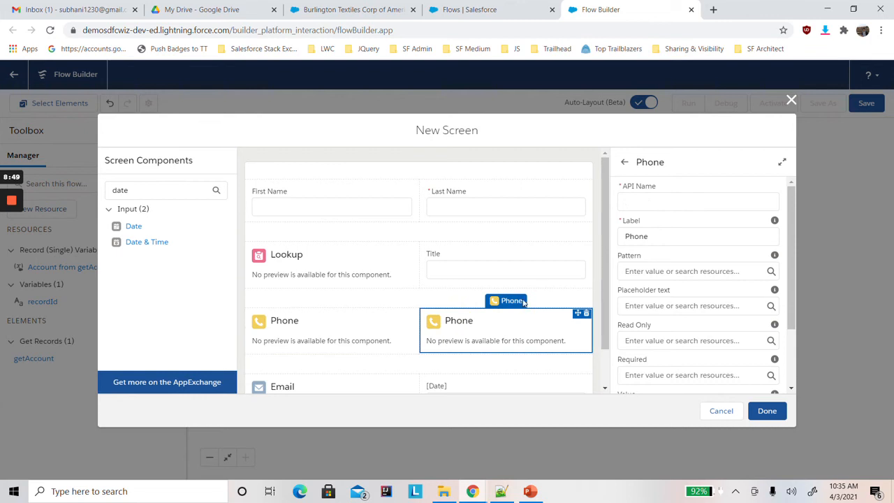
click(649, 200)
text(Phone)
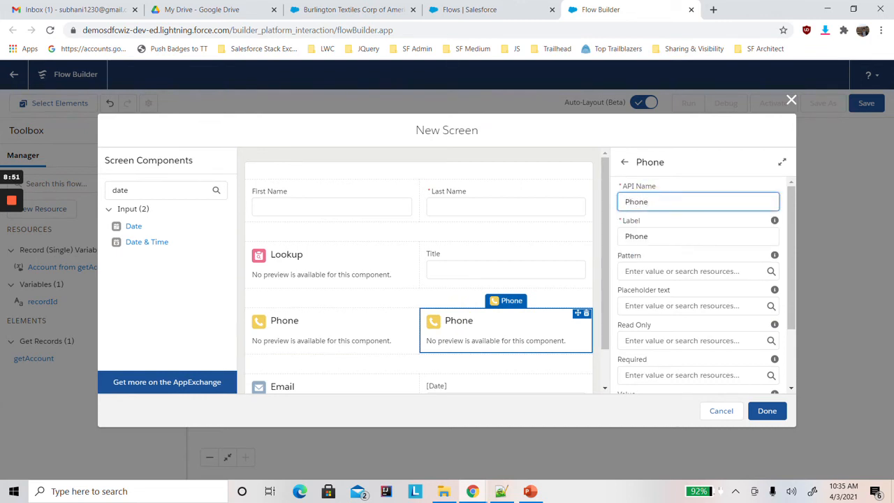
click(691, 158)
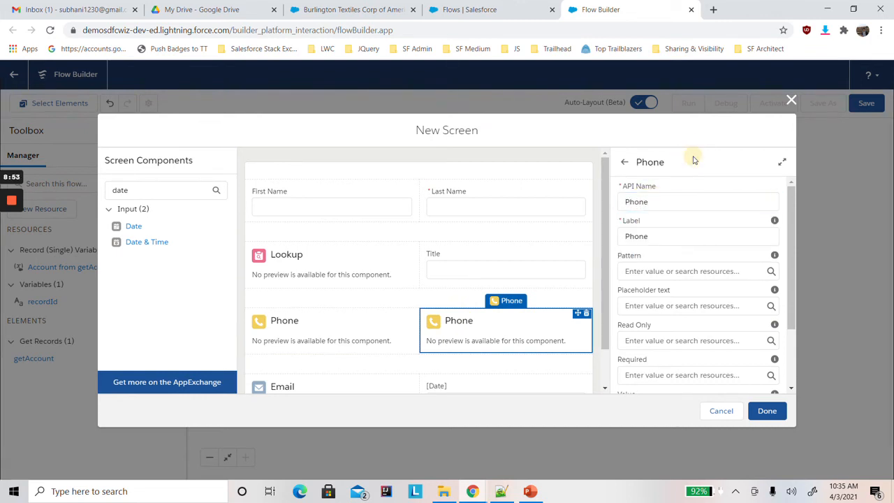
Set the API name of the Email component in the fourth section to Email.
drag(605, 312, 605, 363)
click(358, 356)
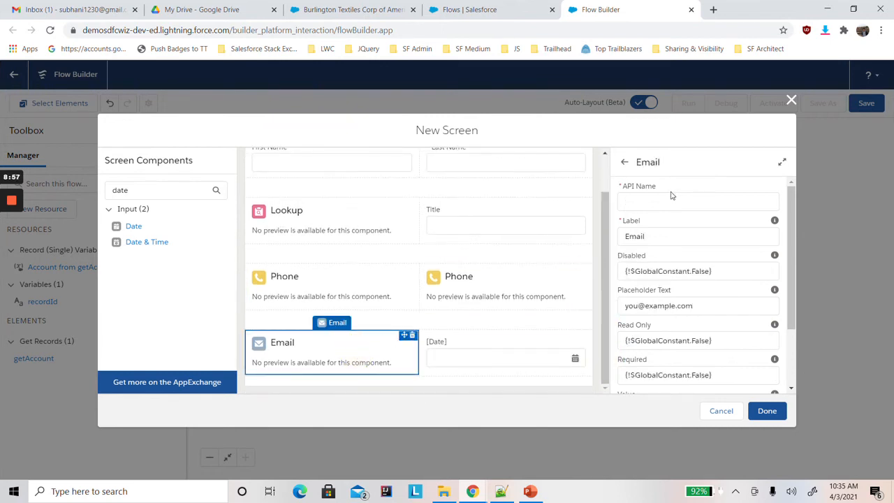
click(670, 201)
text(Email)
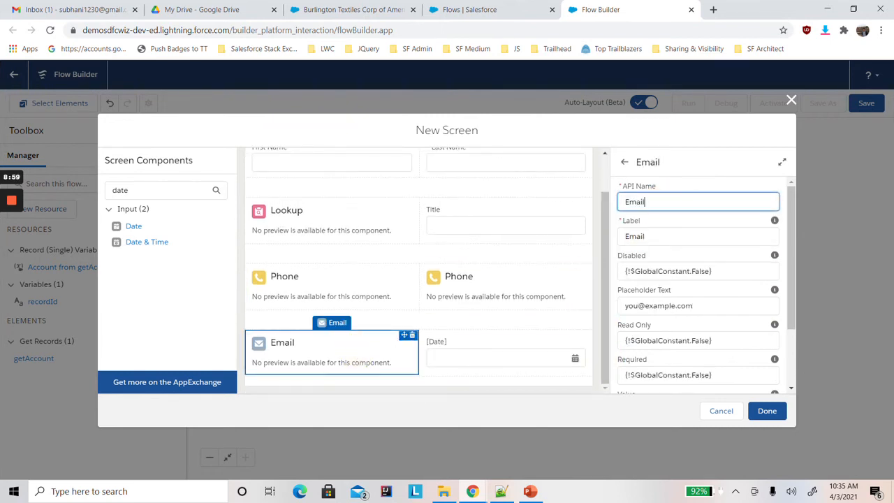
click(703, 132)
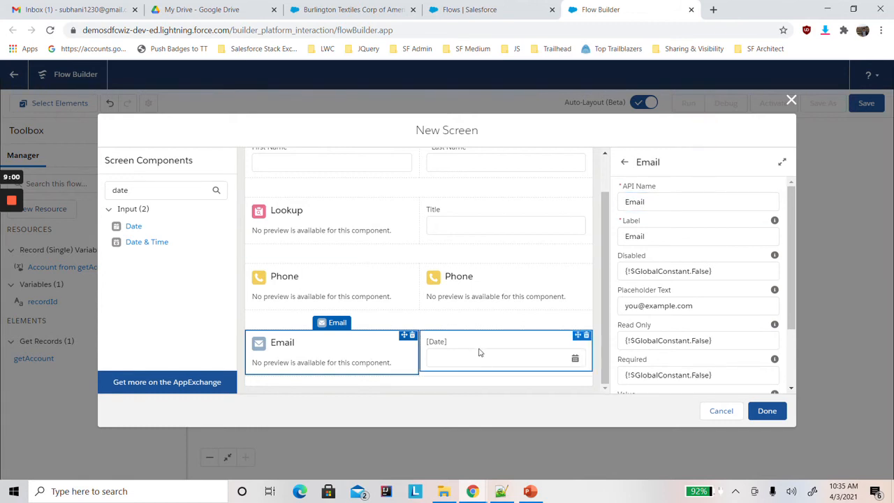
Label the Date input in the fourth section's second column "Birth Date".
click(530, 350)
click(660, 201)
text(B)
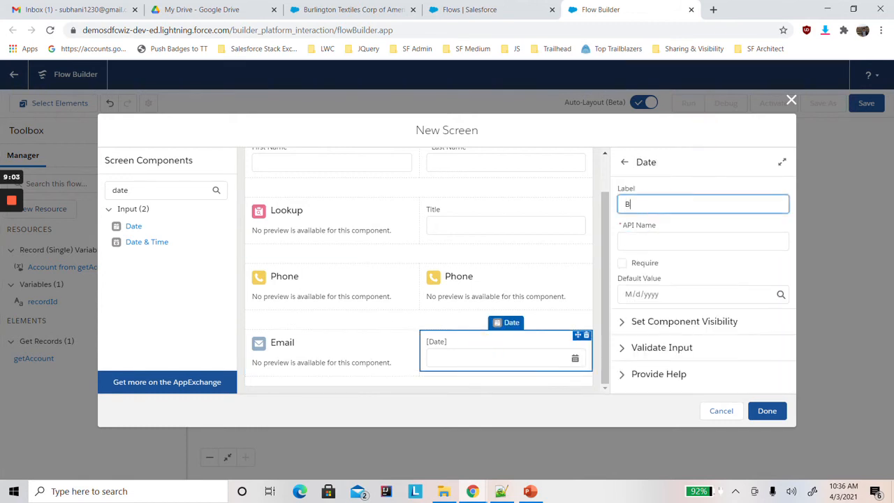
text(irth Date)
click(684, 149)
click(500, 351)
Switch to PowerPoint, review the Requirement slide for the phone and birthdate validation rules, and return to the flow screen.
click(529, 492)
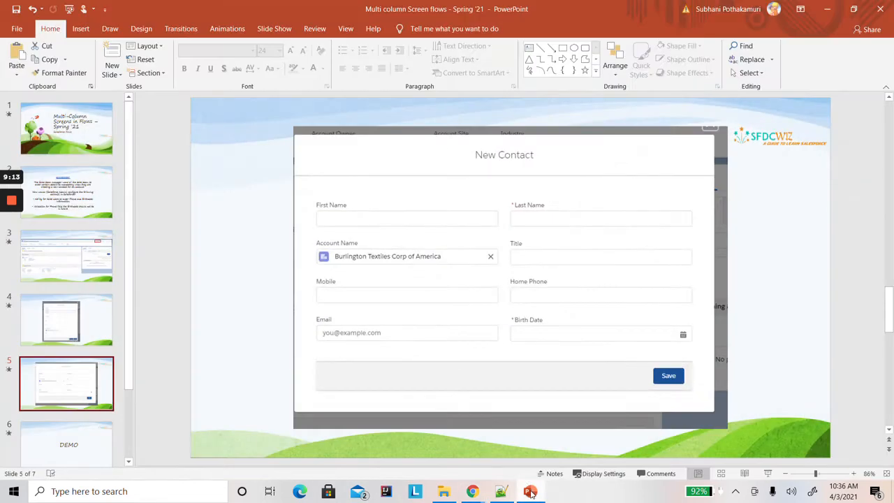
click(70, 199)
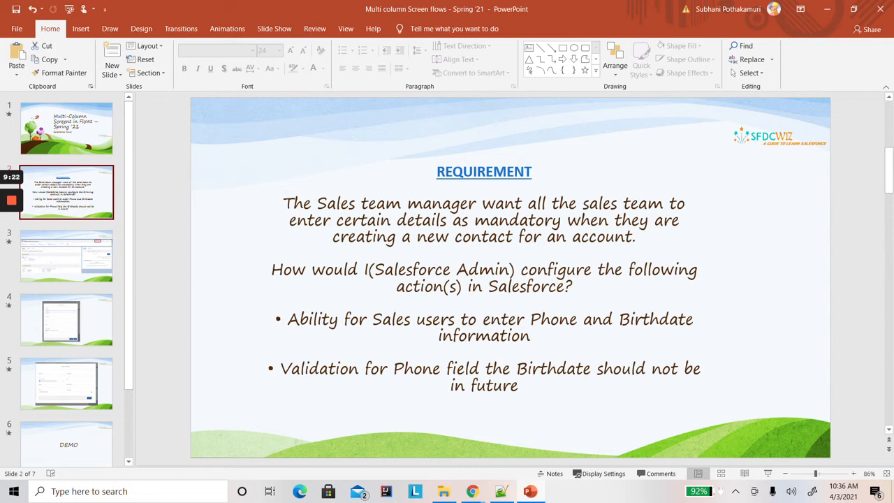
click(826, 9)
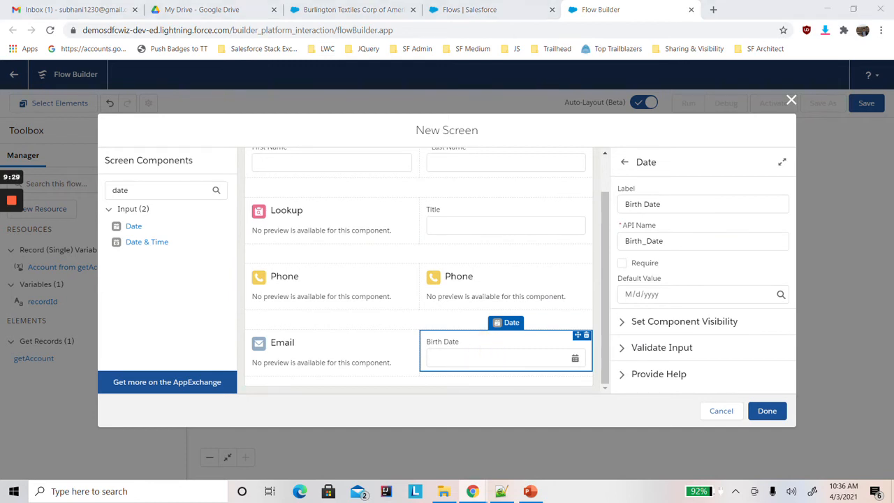
Look for the Birth Date component among the resources offered for its input validation formula, searching for "bir".
click(621, 348)
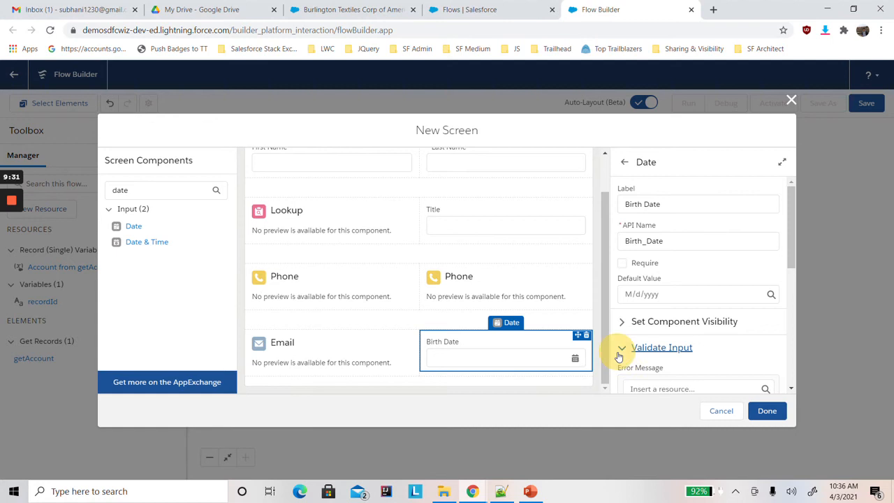
drag(791, 261, 794, 322)
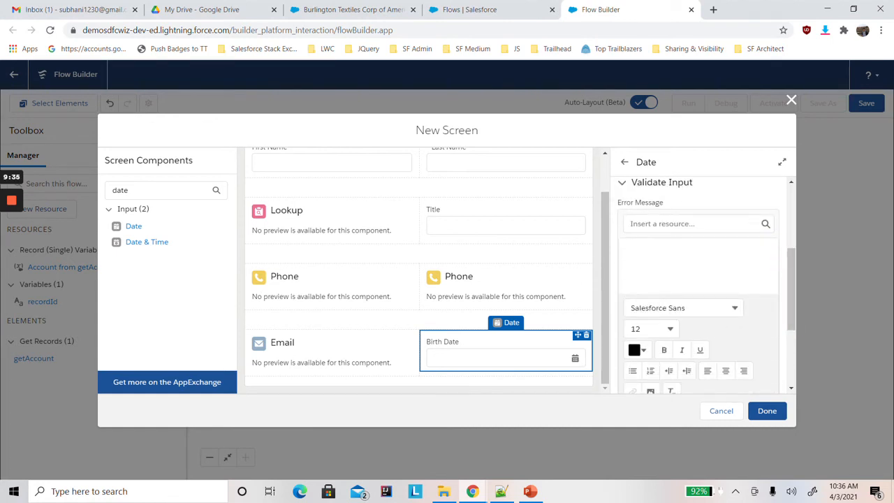
drag(792, 315, 791, 378)
click(670, 301)
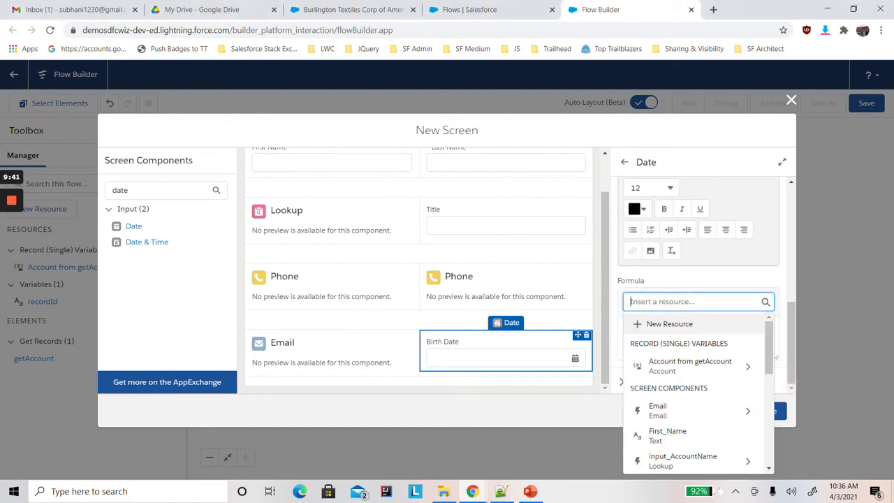
text(bir)
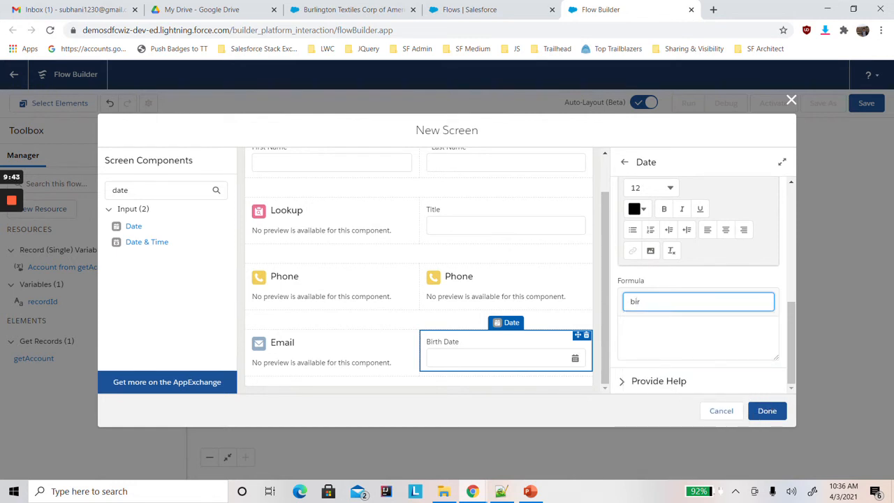
key(BackSpace)
click(655, 301)
mouse_move(767, 346)
mouse_down()
mouse_move(763, 457)
mouse_move(762, 344)
mouse_up()
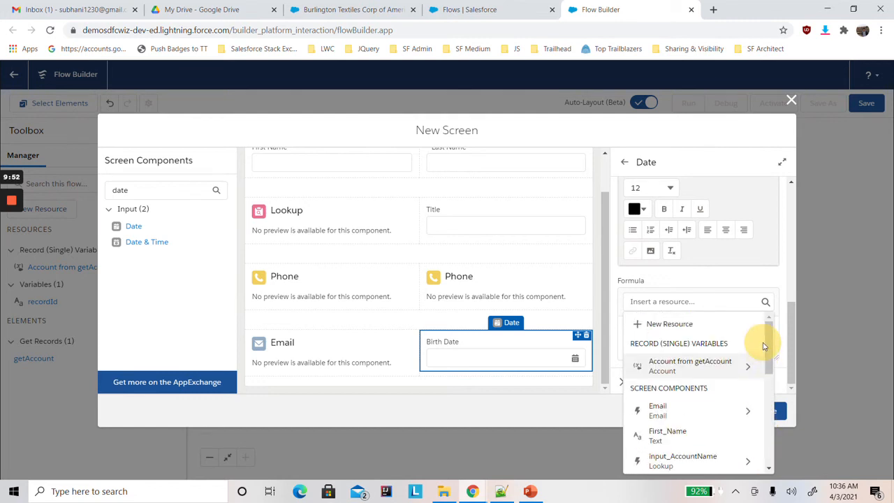
click(440, 368)
Make the Birth Date field in the fourth section's second column required.
click(461, 344)
drag(791, 342, 791, 252)
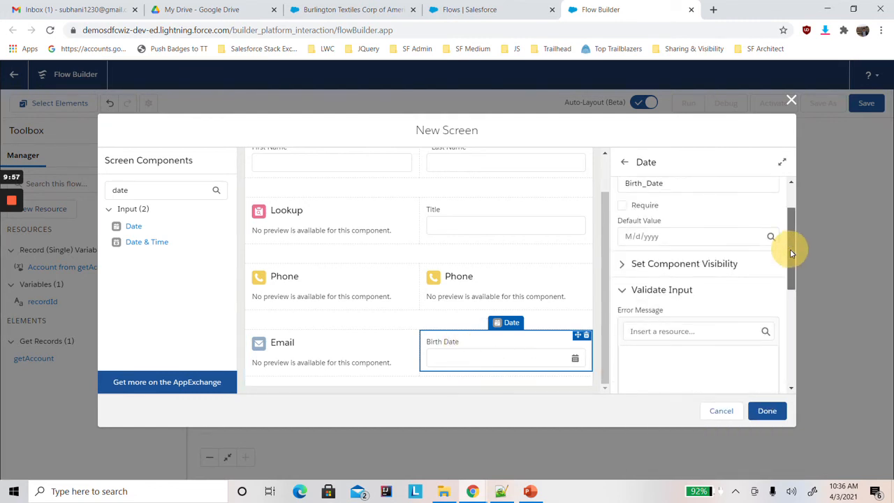
click(621, 205)
Set the Birth Date field's validation error message to "Birth Date should not be in Future !!".
drag(791, 247, 794, 291)
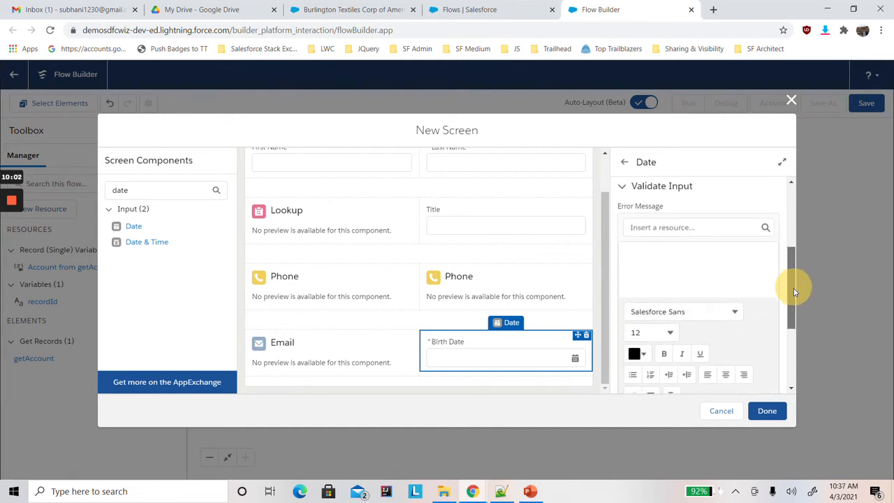
click(682, 257)
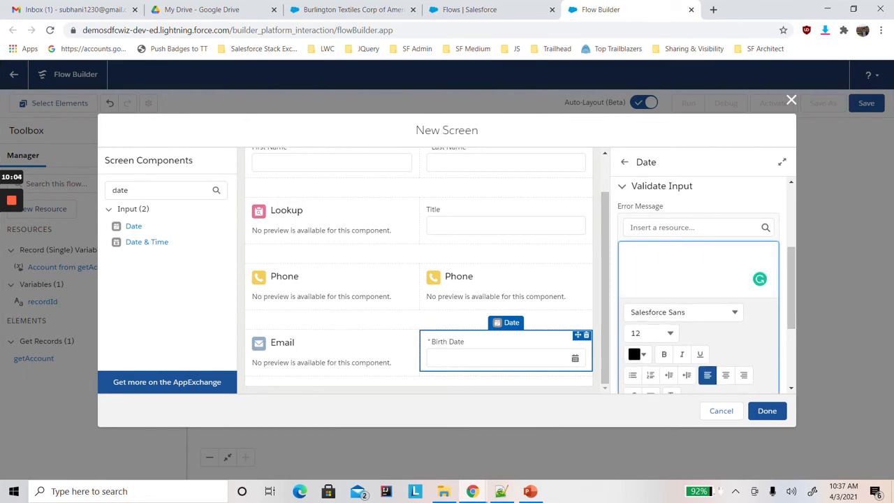
text(Birth Date should not be in Future !!)
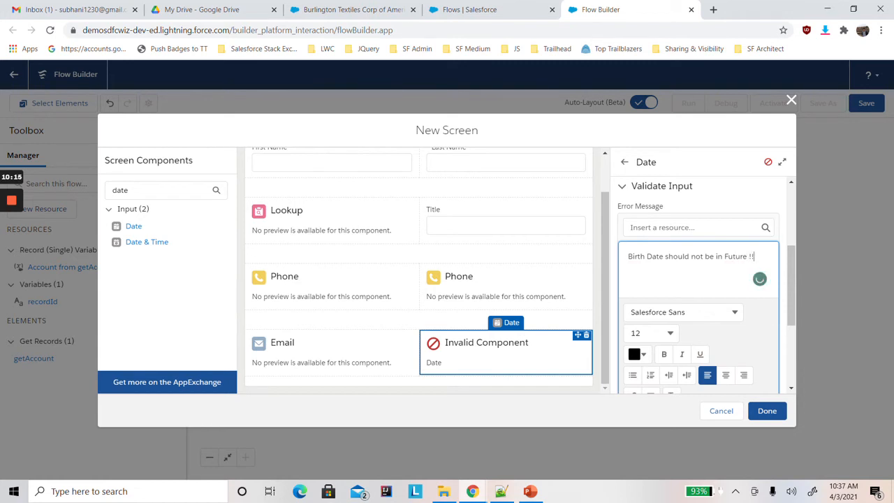
Check the validation formula's resource list again for a Birth_Date entry under the screen components.
drag(788, 305, 784, 372)
click(698, 289)
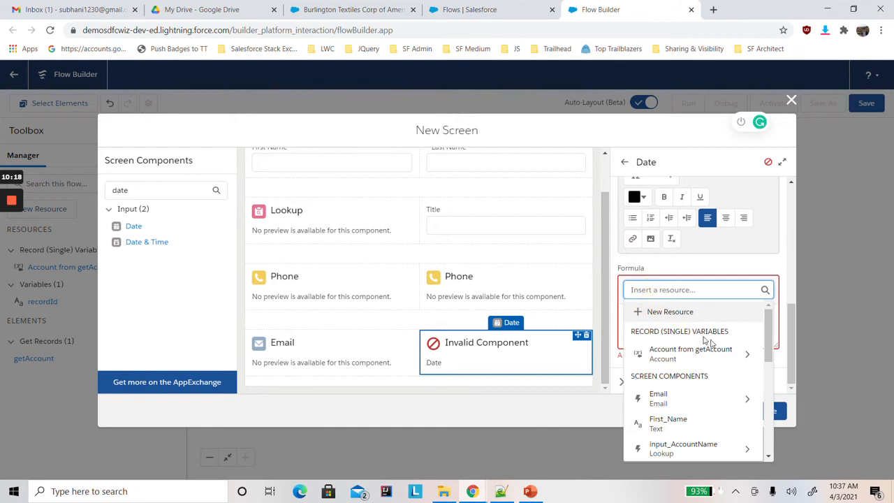
drag(767, 345, 768, 312)
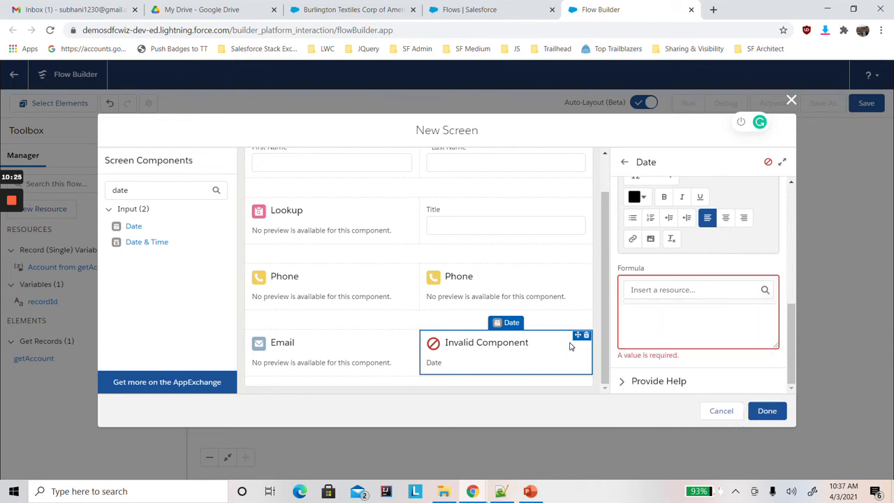
click(660, 289)
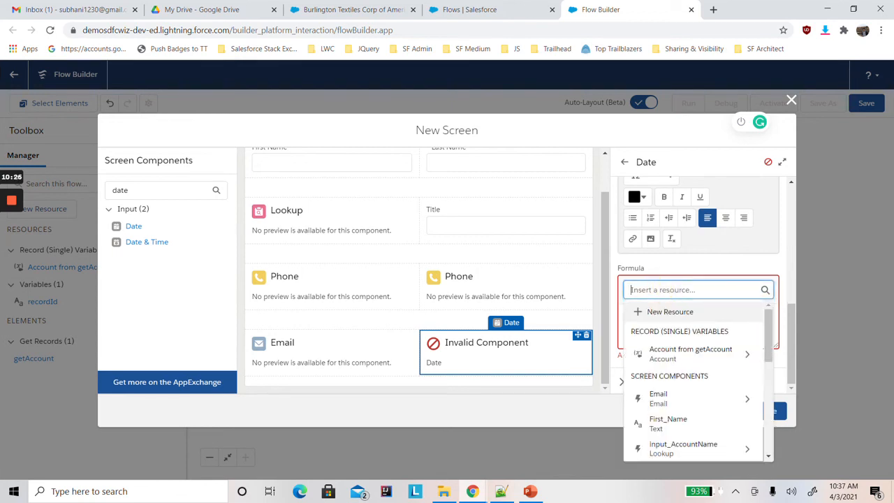
drag(762, 354, 766, 374)
click(783, 268)
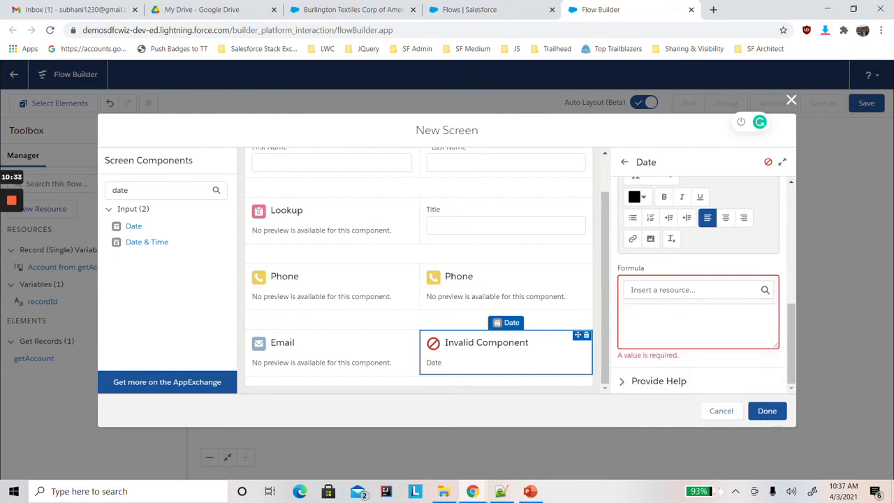
Insert First_Name as a placeholder in the Birth Date validation formula and finish the screen so its components are stored.
click(712, 289)
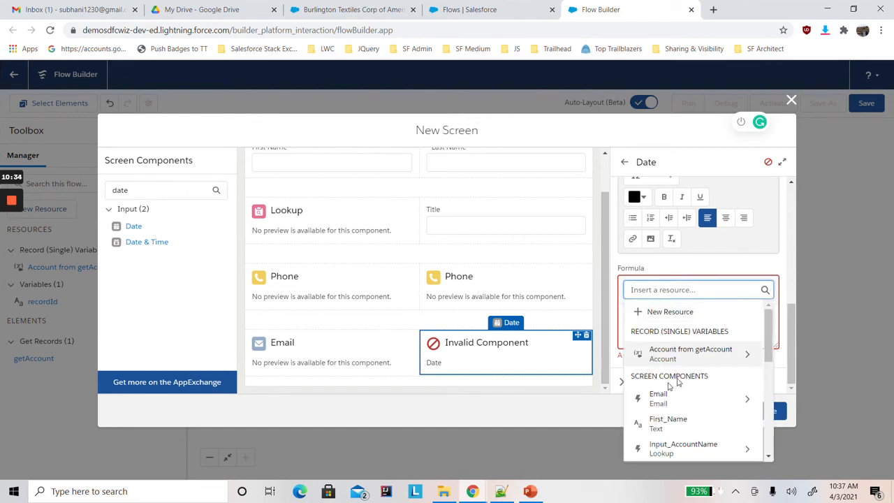
click(661, 428)
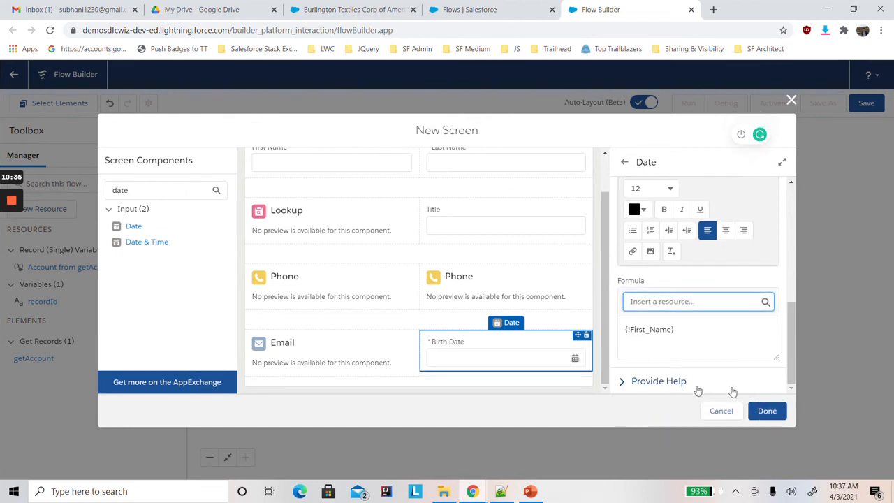
click(764, 411)
Reopen the Multi Column screen and clear the placeholder from the Birth Date field's validation formula.
double_click(535, 284)
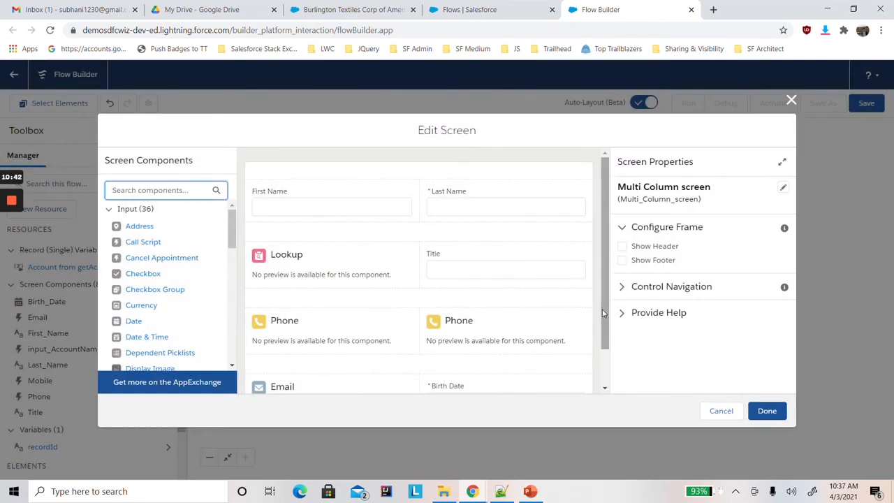
drag(605, 314, 614, 375)
click(514, 349)
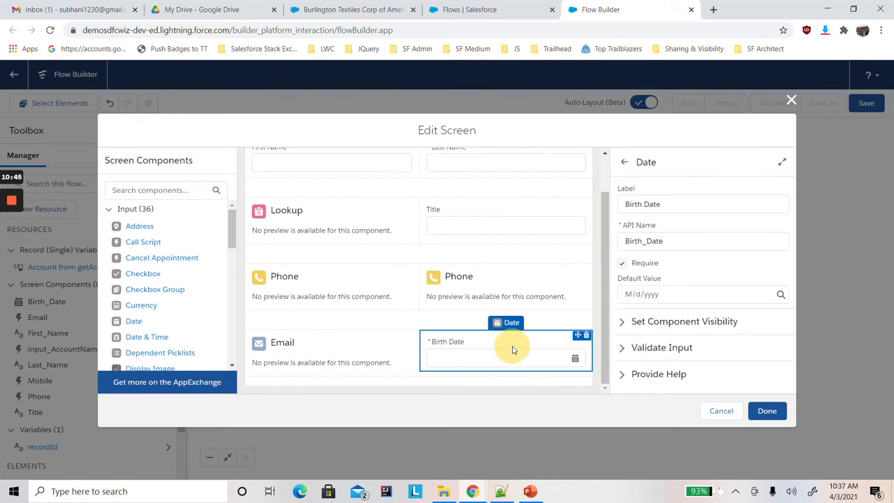
click(621, 348)
drag(791, 248, 794, 363)
click(760, 344)
key(ctrl+a)
key(BackSpace)
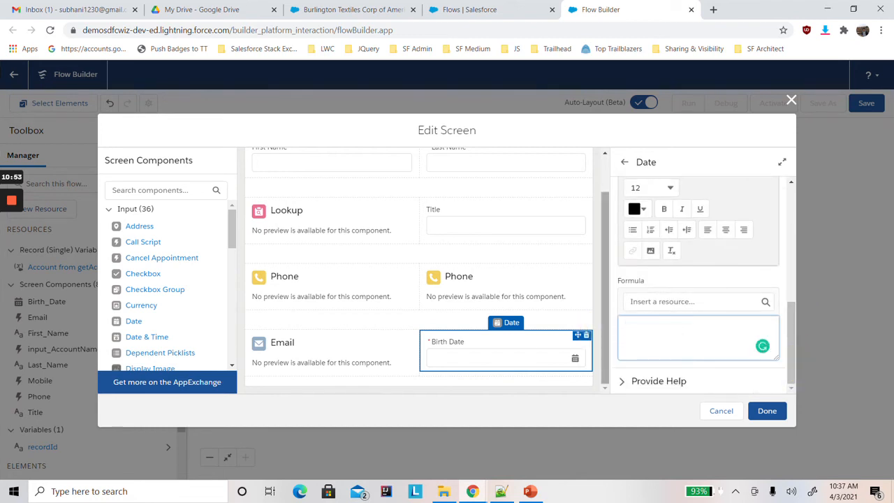
Set the Birth Date field's validation formula to {!Birth_Date} < TODAY().
click(660, 301)
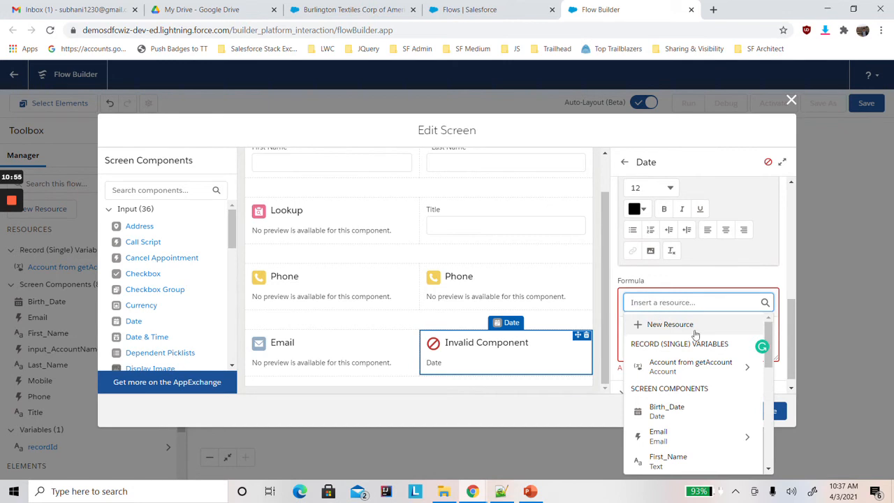
click(666, 411)
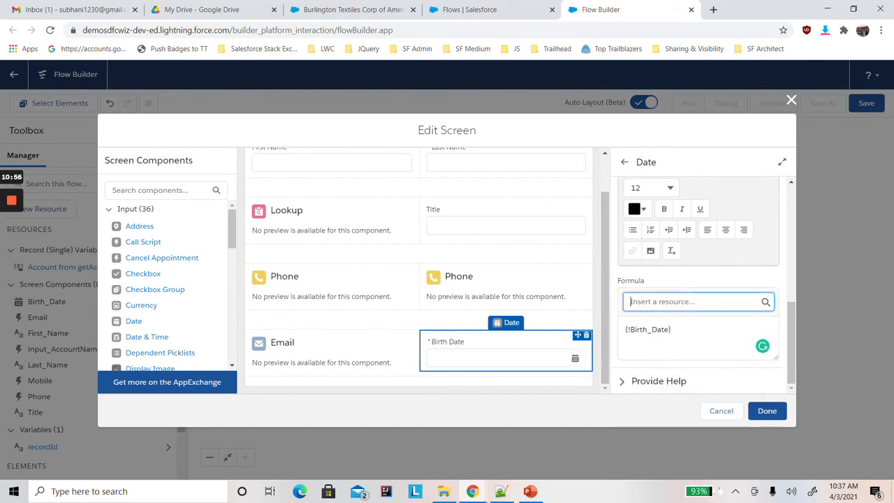
click(761, 345)
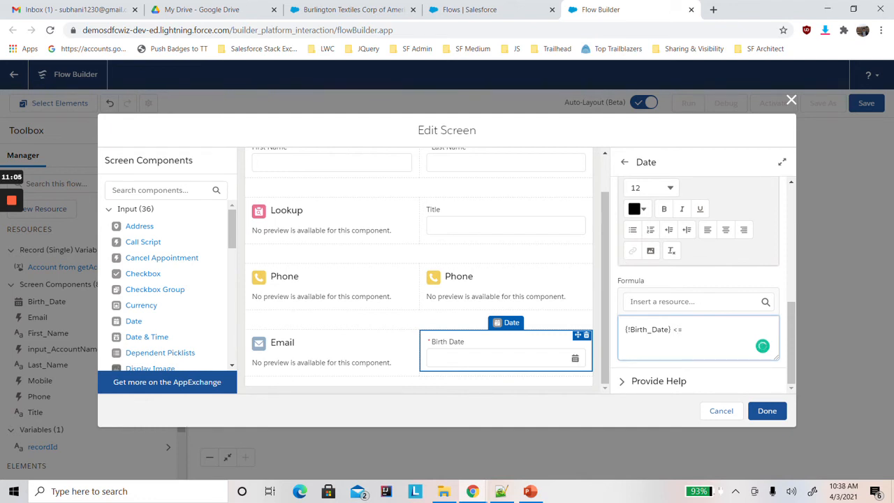
text(< TODAY()
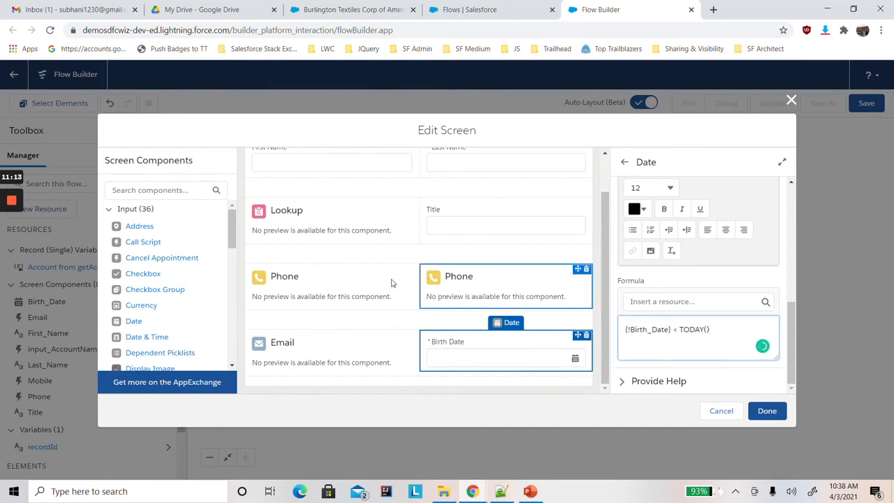
Make the Mobile phone component required using $GlobalConstant.True and finish editing the screen.
click(333, 280)
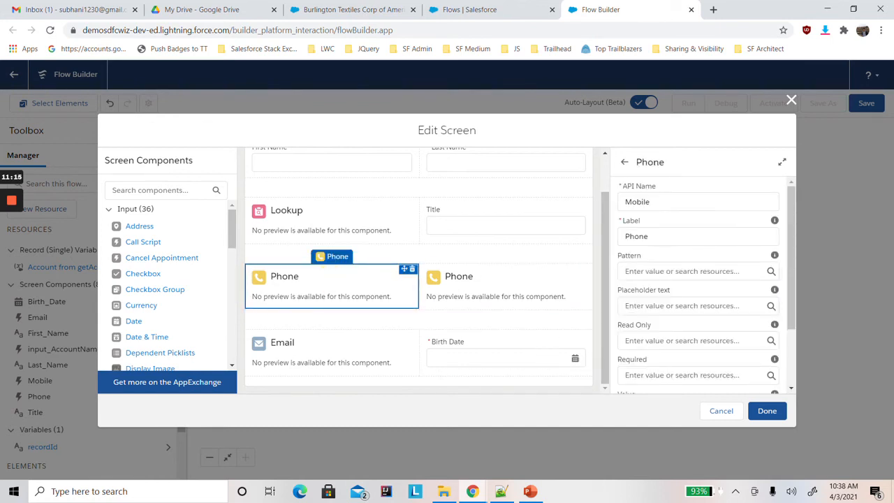
scroll(796, 305, down, 2)
click(704, 316)
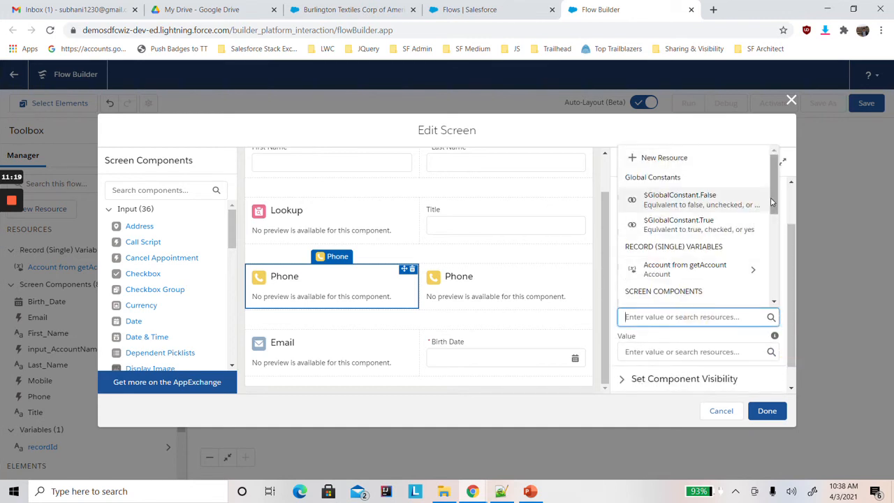
drag(770, 203, 773, 182)
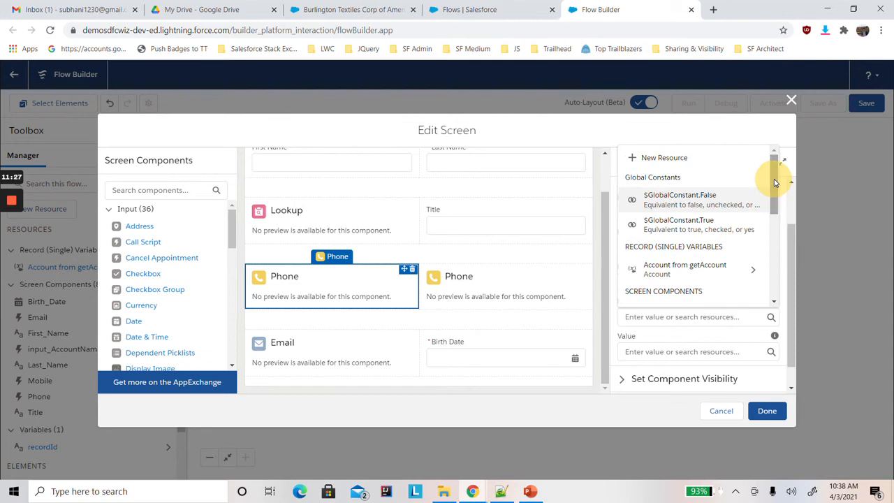
click(681, 316)
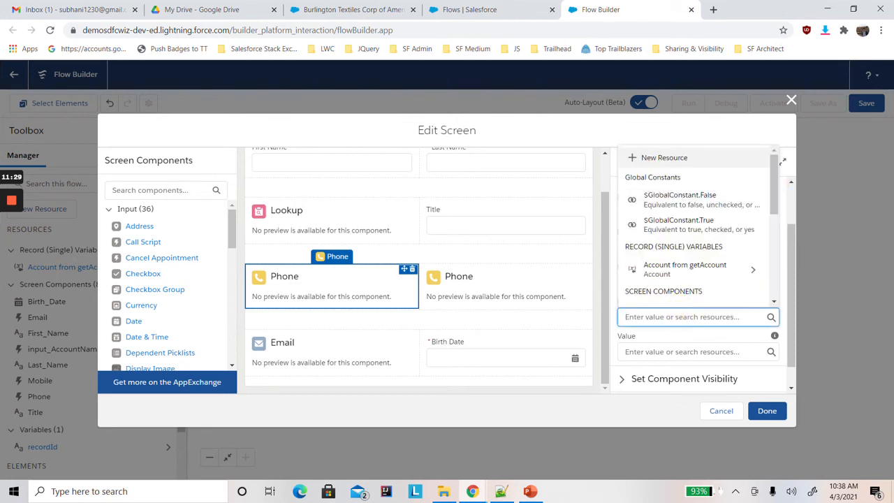
click(678, 222)
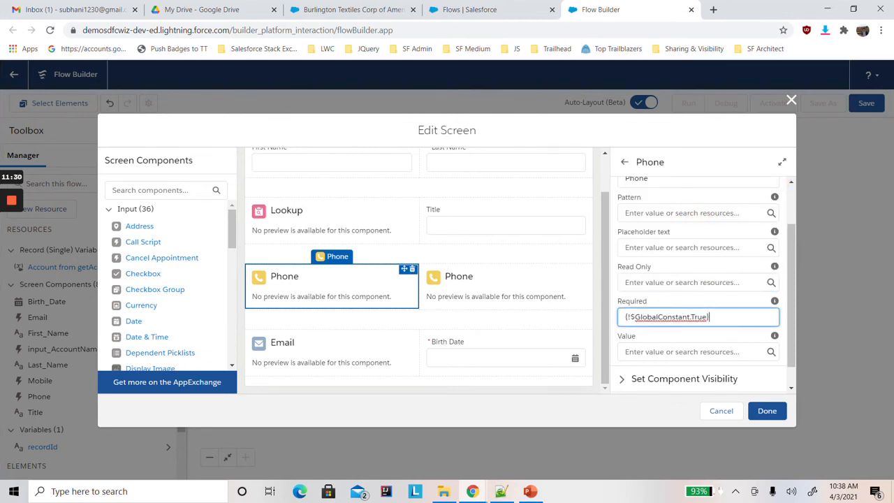
click(694, 135)
click(768, 411)
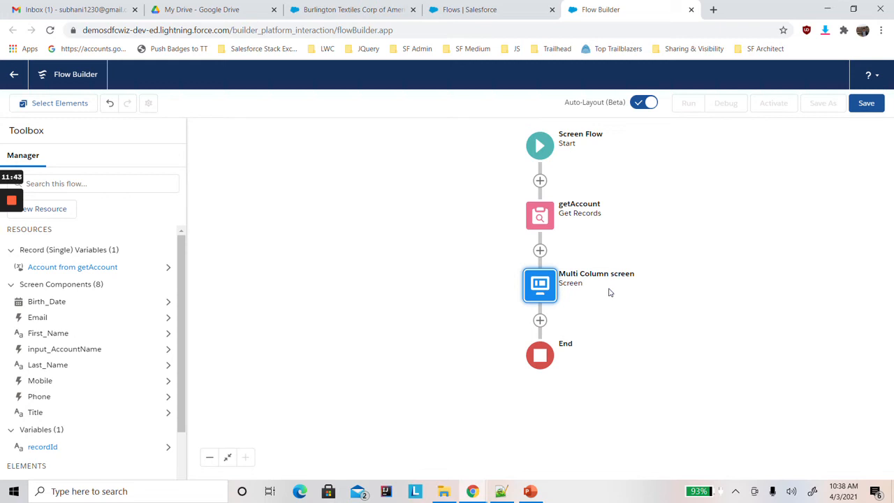
Add a Create Records element after the Multi Column screen and label it "Create Contact".
click(539, 321)
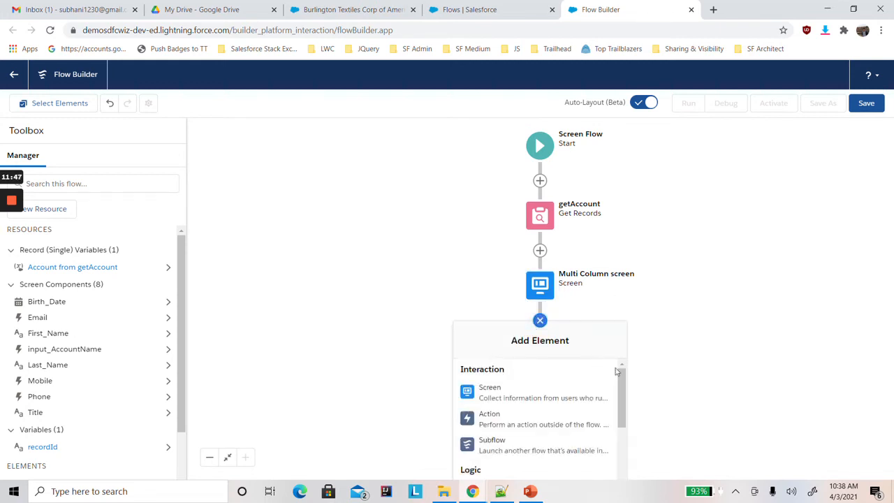
drag(623, 383, 626, 455)
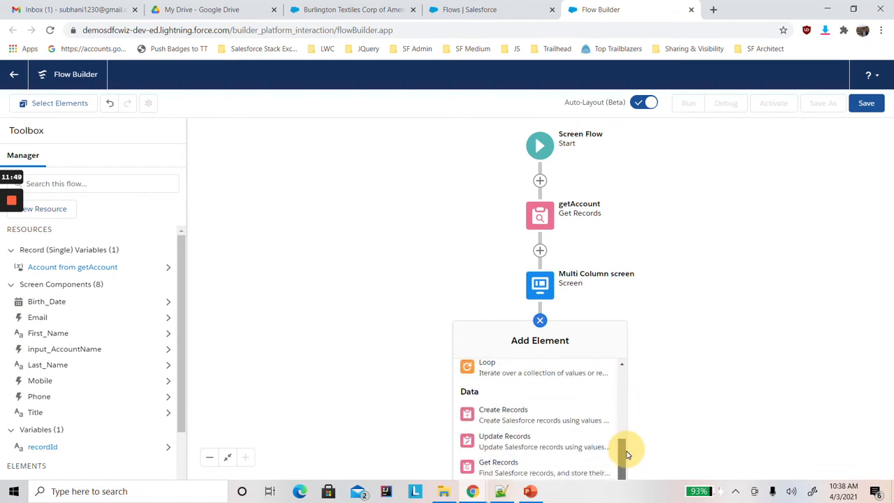
click(539, 416)
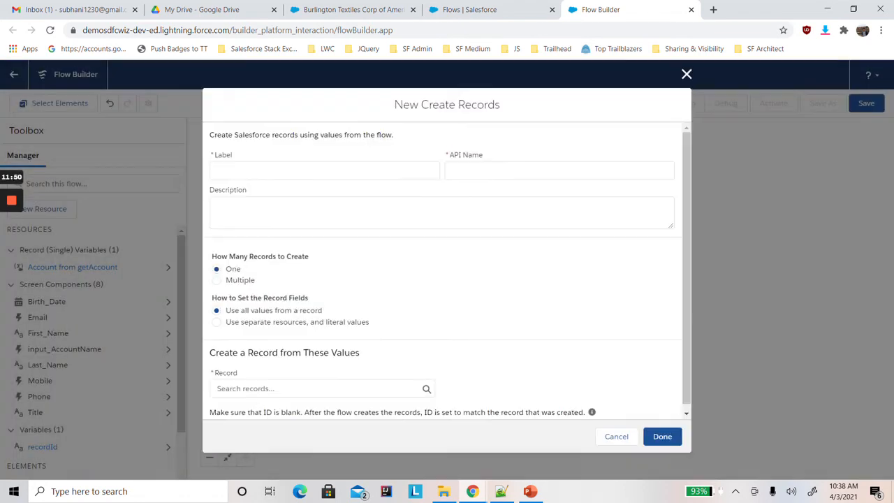
key(alt+Tab)
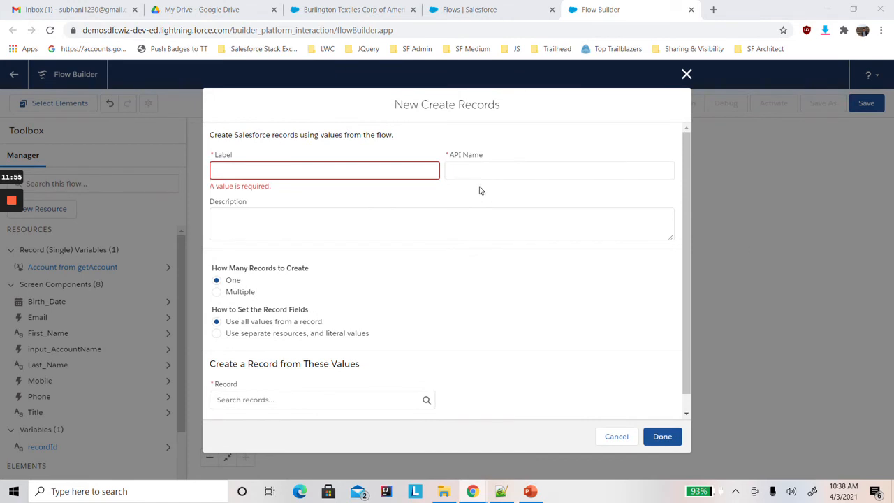
click(329, 169)
text(Create Contact)
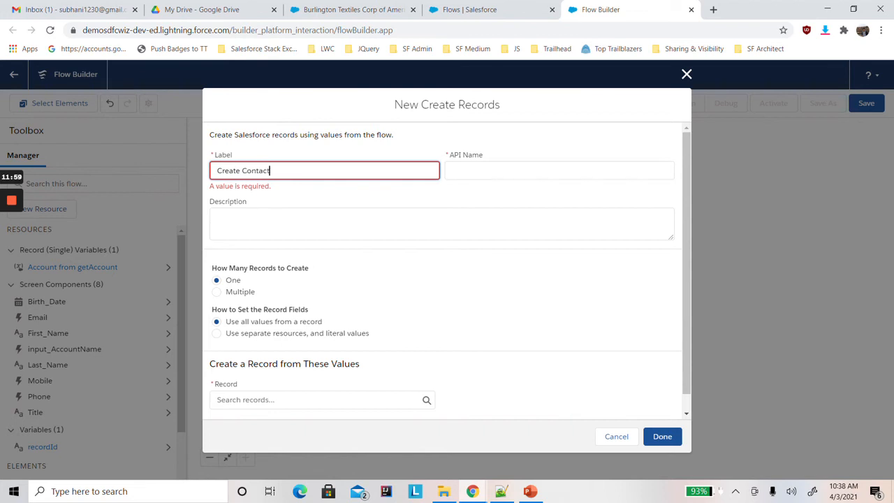
click(359, 194)
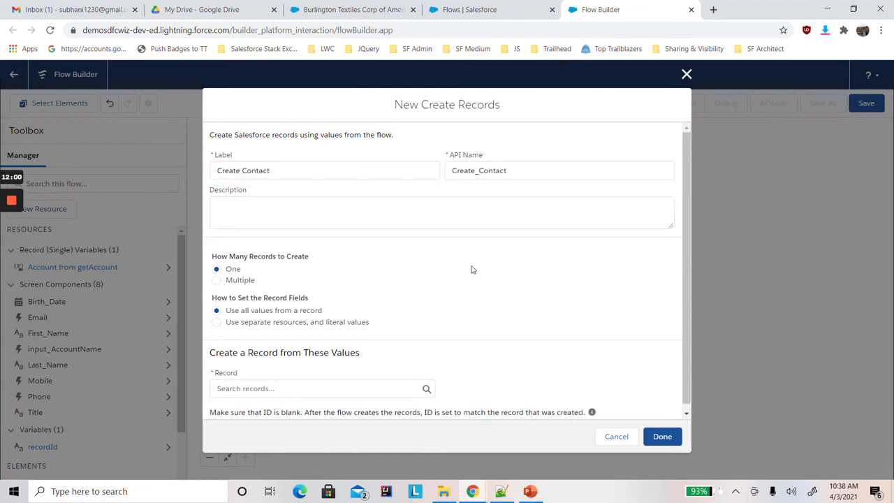
click(363, 389)
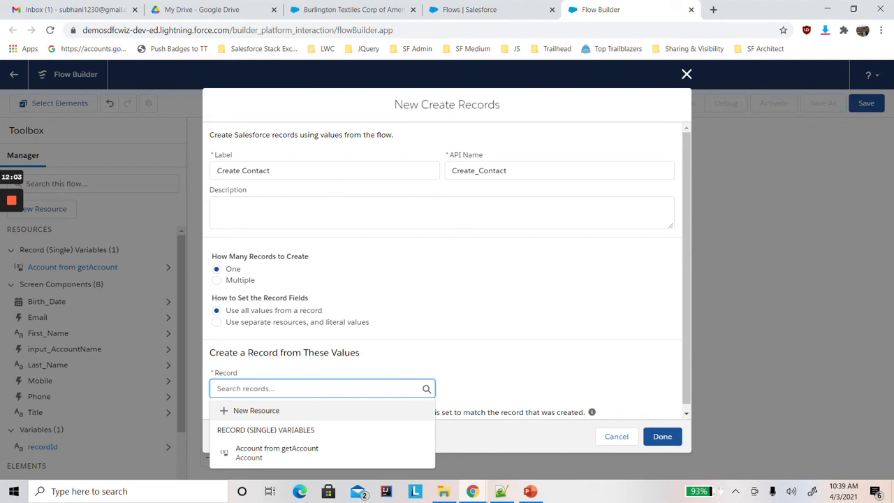
text(Contact)
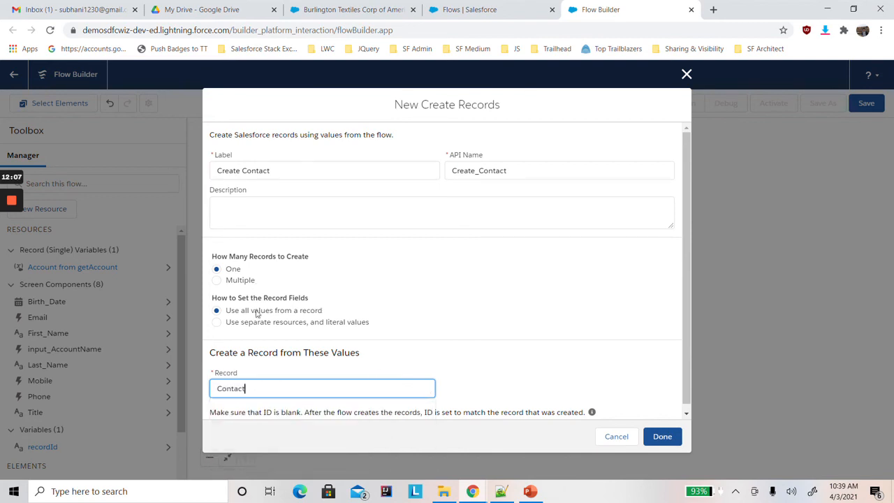
click(494, 281)
scroll(674, 333, down, 1)
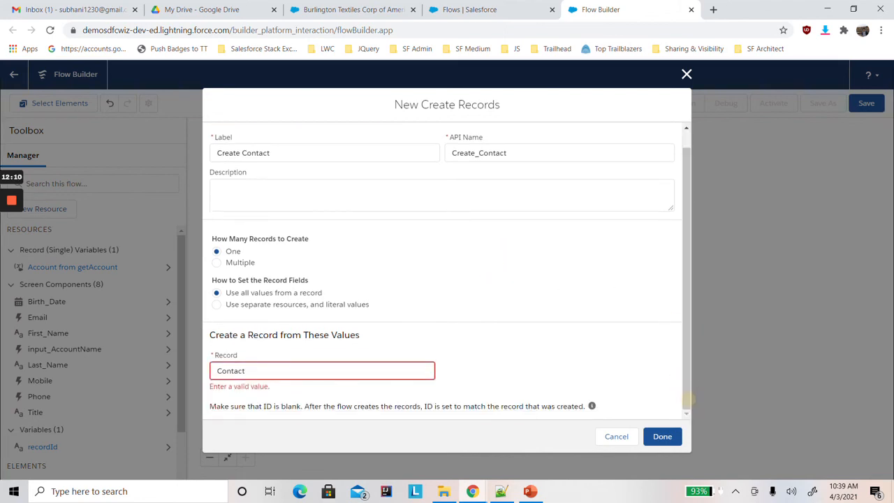
click(279, 371)
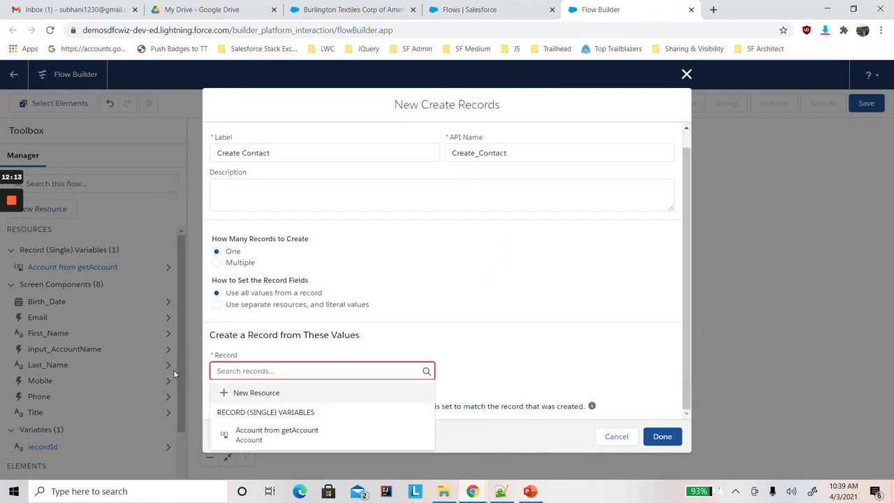
Set the record fields to use separate resources and literal values, and choose Contact as the object to create.
click(244, 305)
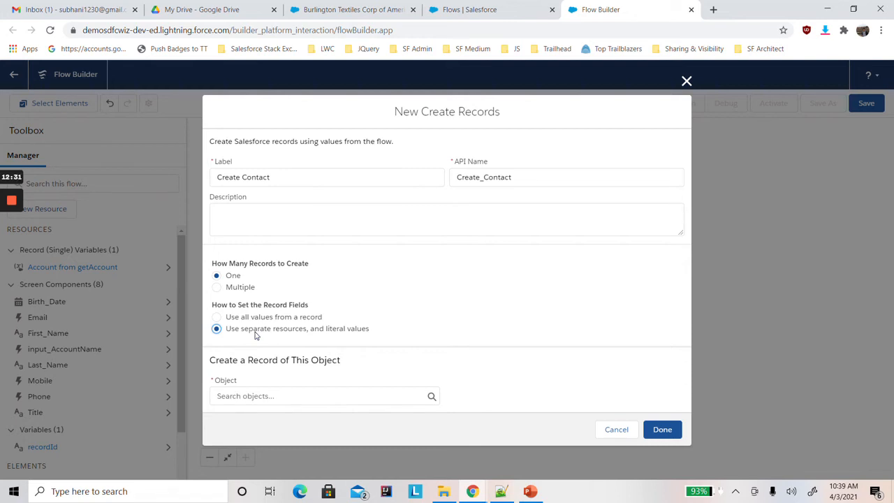
click(256, 395)
text(cont)
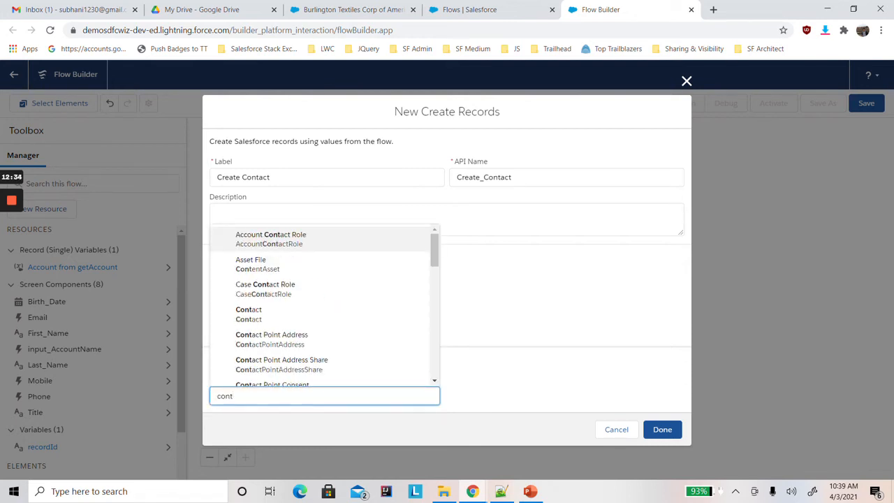
click(277, 315)
Map the contact's AccountId field to the recordId variable.
drag(687, 328, 694, 419)
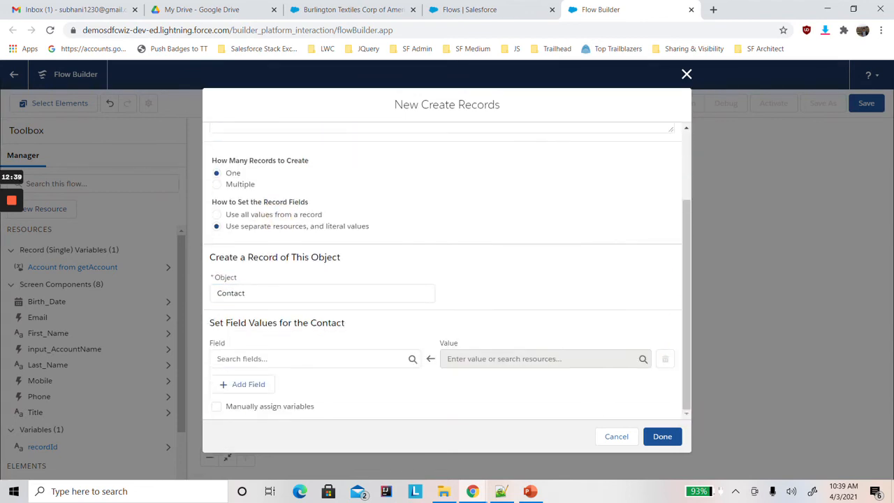
click(384, 353)
text(acc)
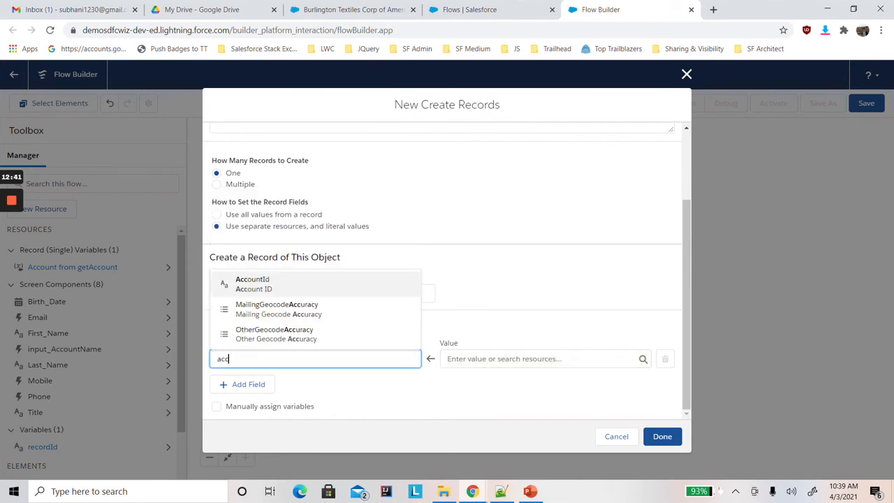
click(319, 285)
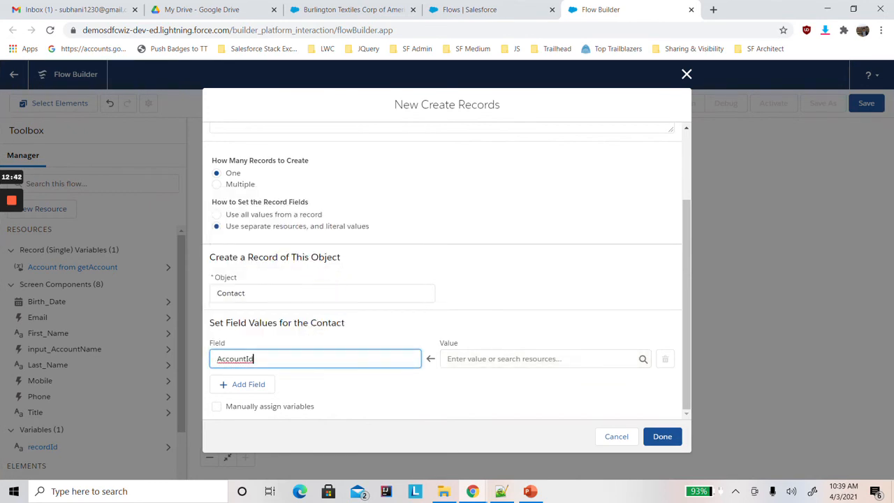
click(527, 359)
text(rec)
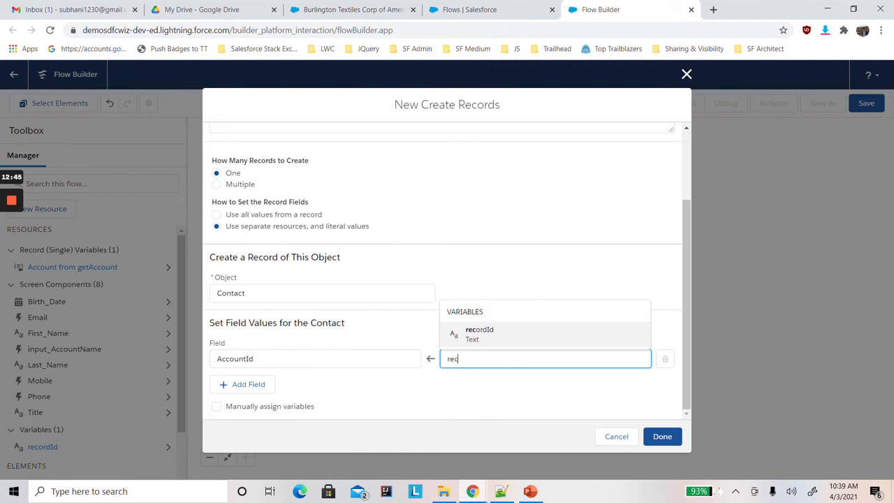
click(491, 338)
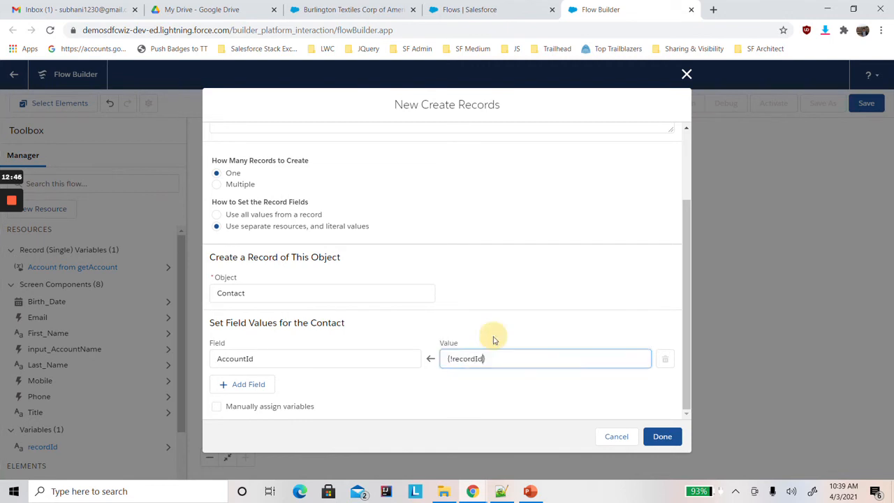
Add a field assignment that maps the contact's Birthdate to the Birth_Date screen component.
click(244, 384)
click(252, 394)
text(bi)
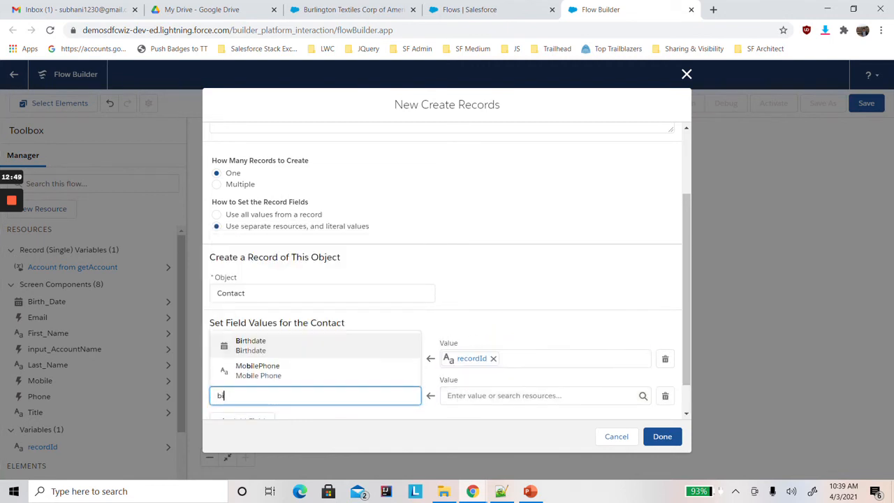
click(252, 346)
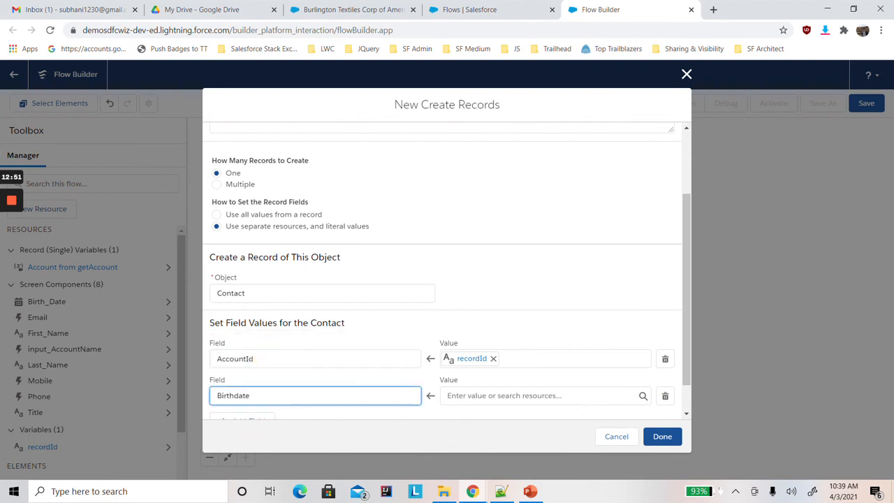
click(469, 395)
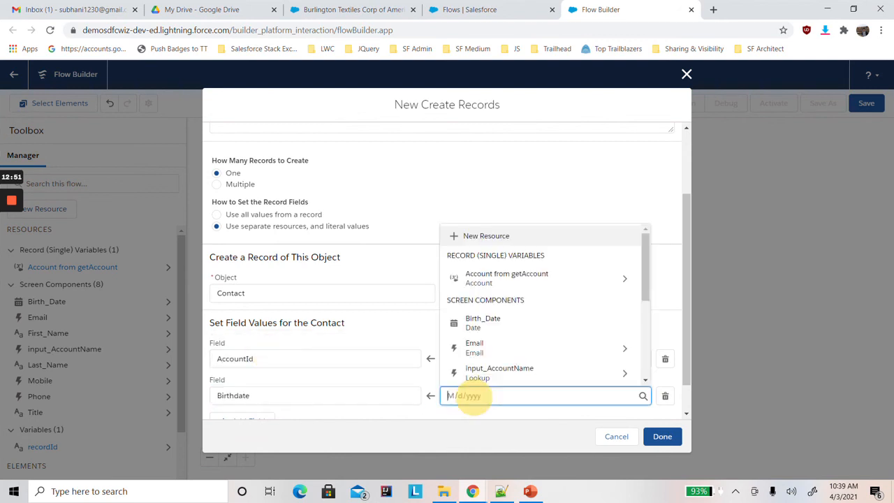
click(509, 329)
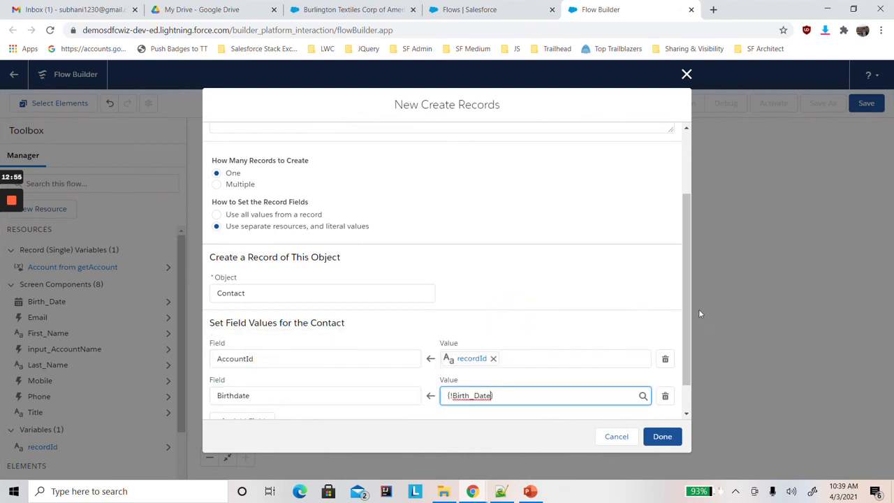
Add a field assignment that maps the contact's Email to the value of the Email screen component.
click(689, 375)
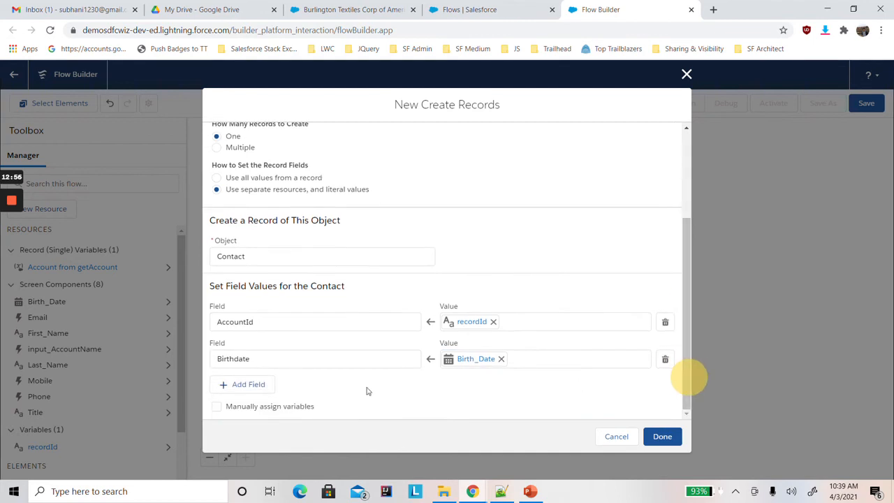
click(248, 385)
click(242, 394)
text(em)
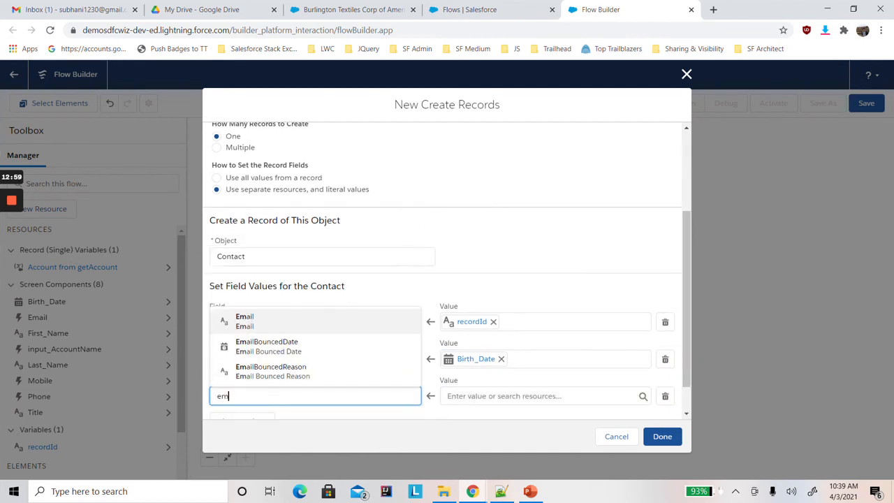
click(275, 318)
click(471, 396)
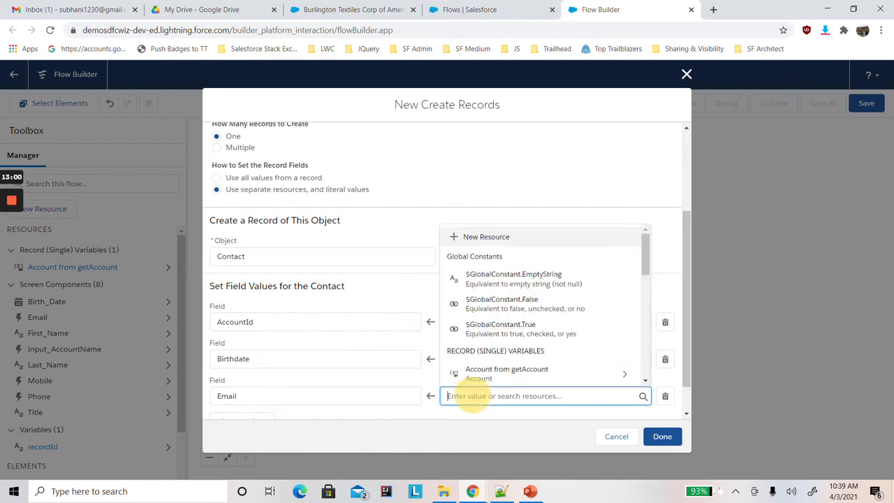
text(em)
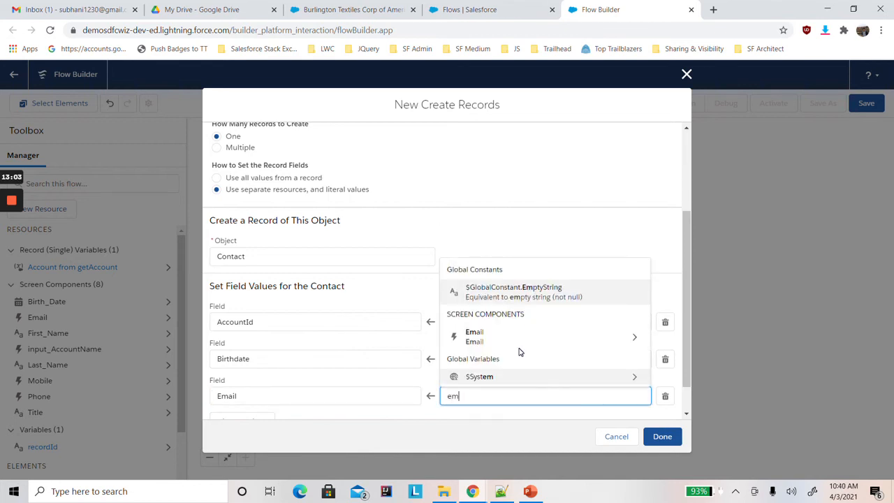
click(505, 340)
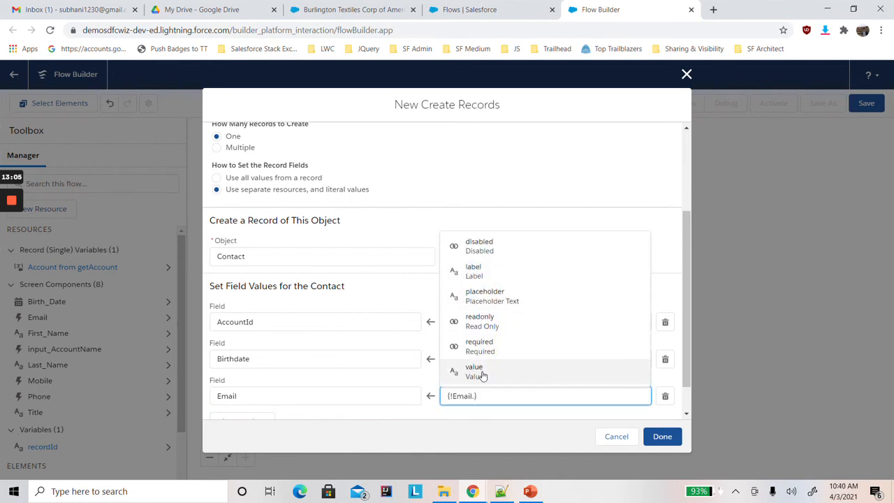
click(481, 370)
Add a field assignment that maps the contact's FirstName to the First_Name screen component.
scroll(686, 403, down, 1)
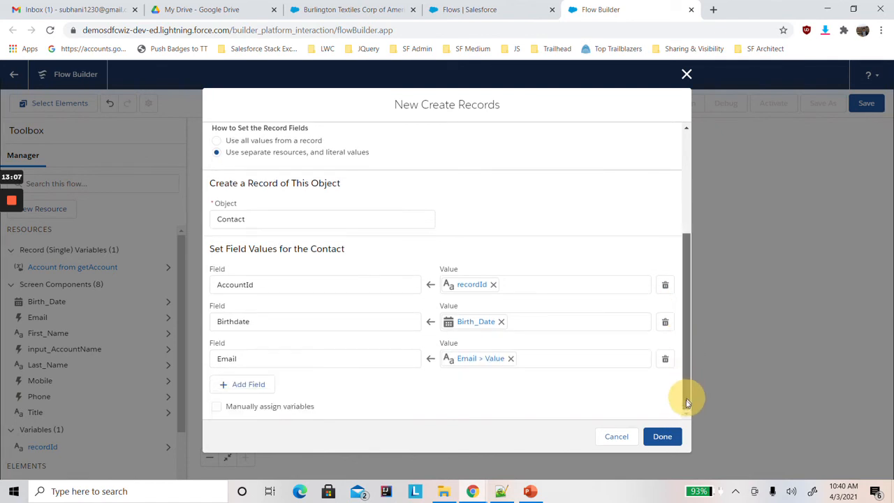
click(246, 384)
click(238, 396)
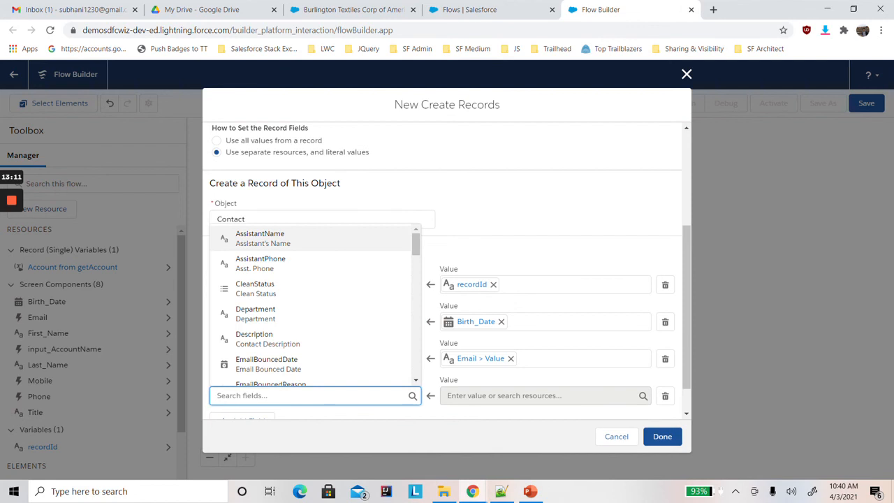
text(Fi)
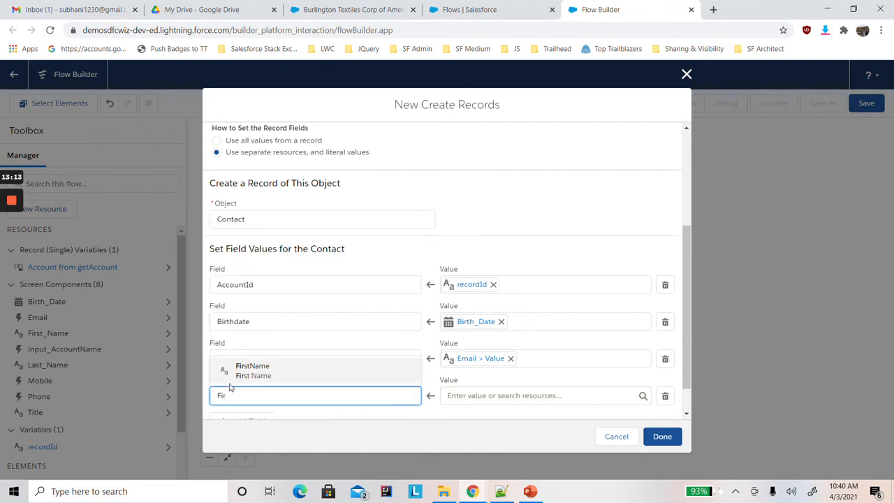
text(r)
click(255, 370)
click(489, 393)
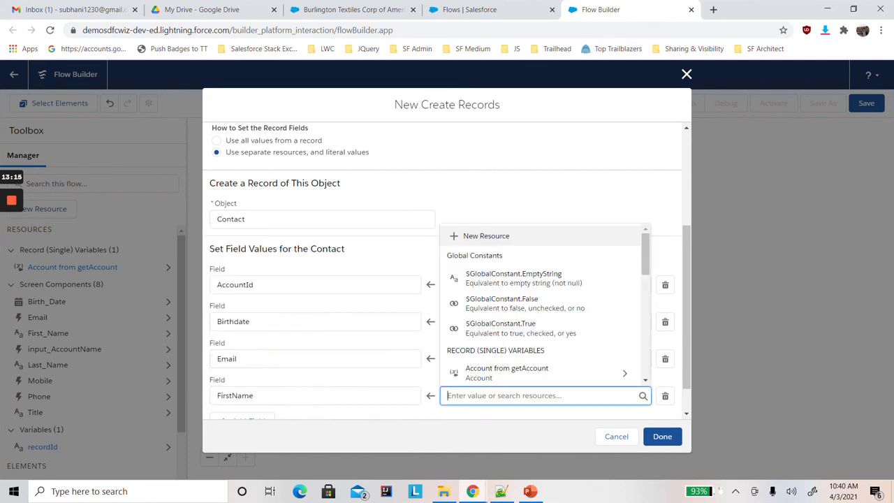
text(fir)
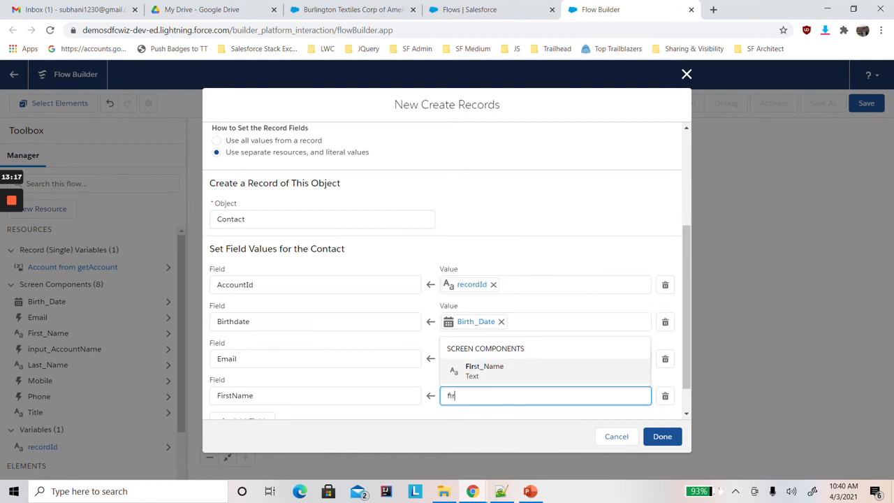
click(485, 371)
Add a field assignment that maps the contact's LastName to the Last_Name screen component.
drag(686, 358, 688, 404)
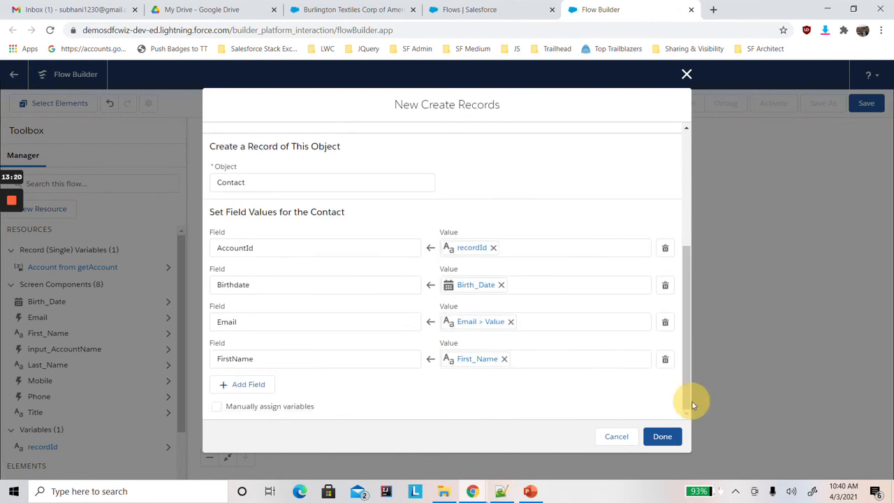
click(239, 381)
click(241, 396)
text(las)
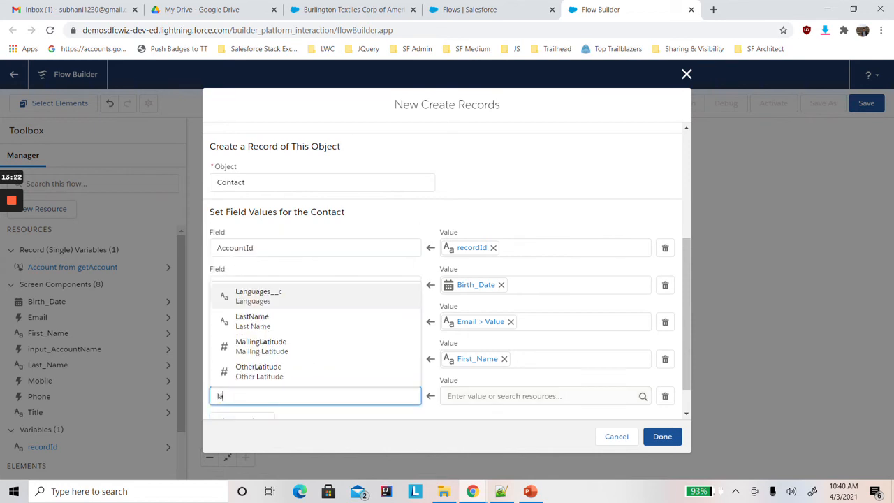
click(263, 370)
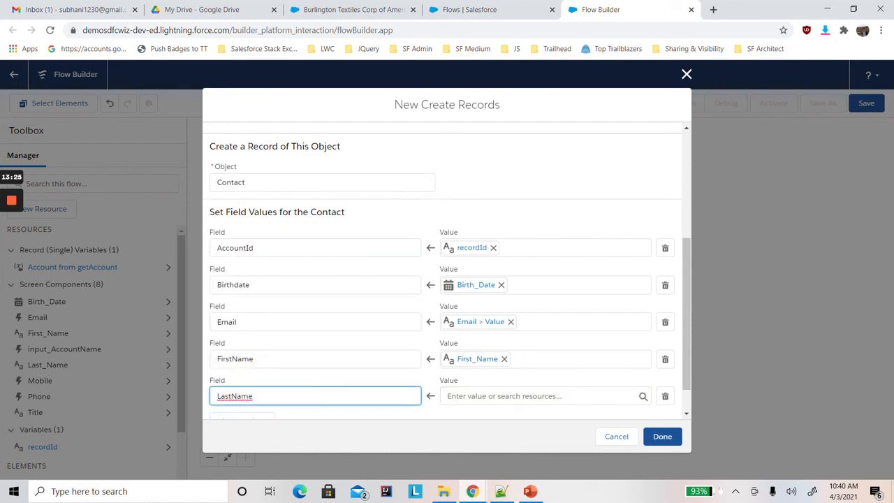
click(503, 396)
text(las)
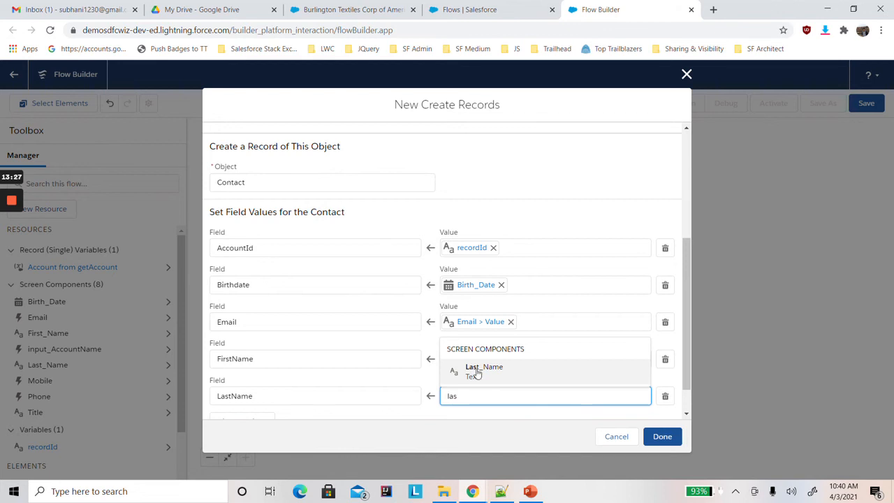
click(476, 373)
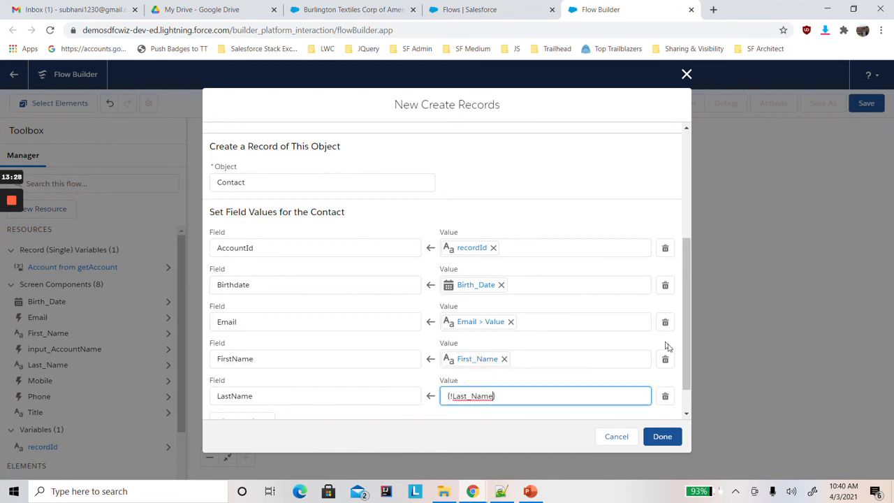
Add a field assignment that maps the contact's business Phone to {!Phone.value}.
click(686, 401)
click(249, 384)
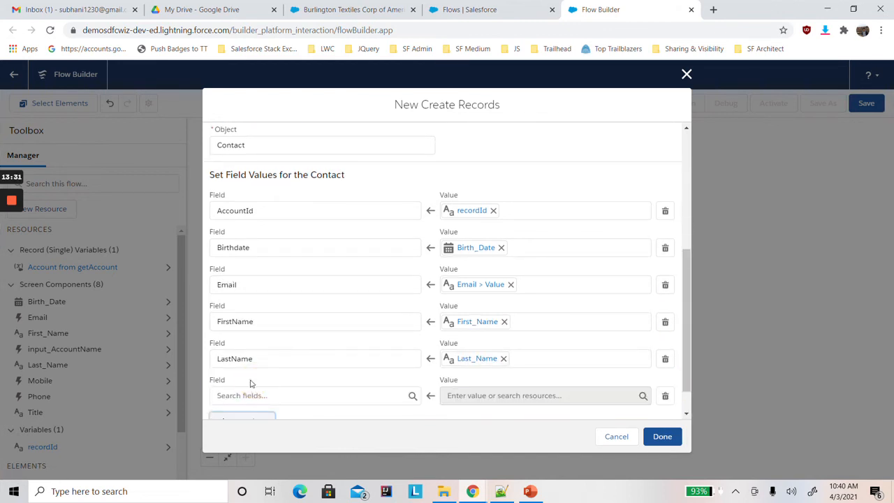
click(314, 396)
text(pho)
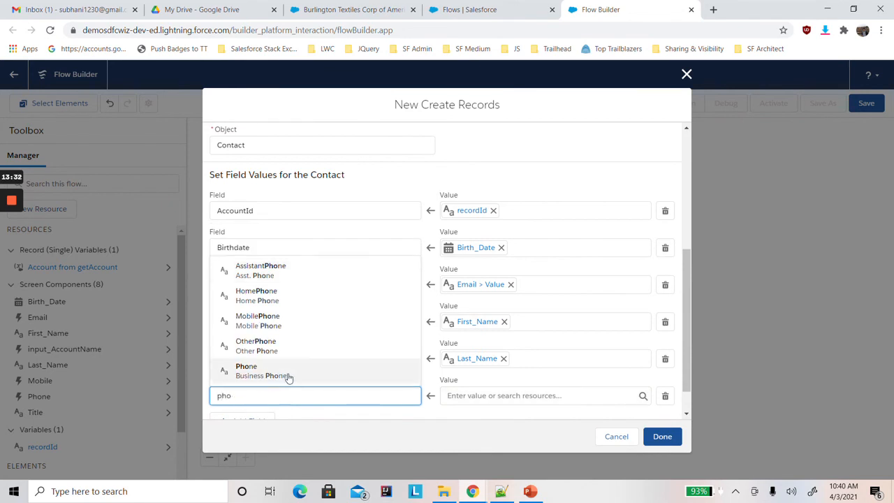
click(282, 374)
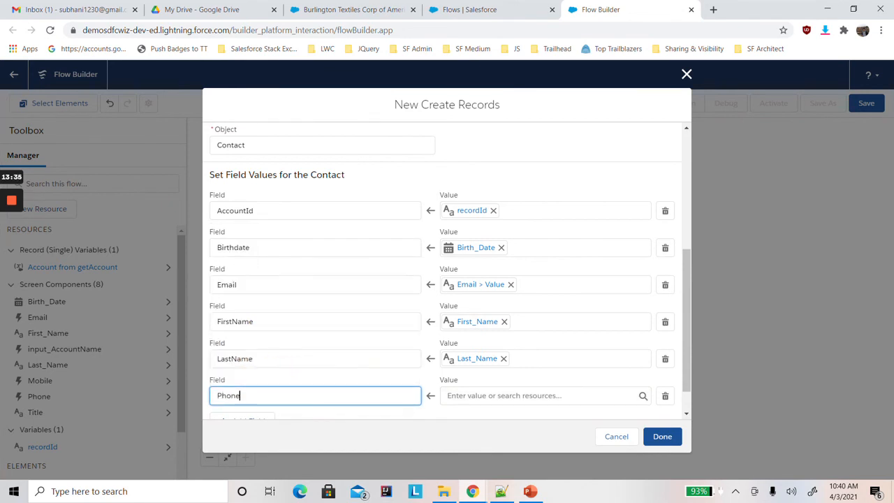
click(476, 396)
text(pho)
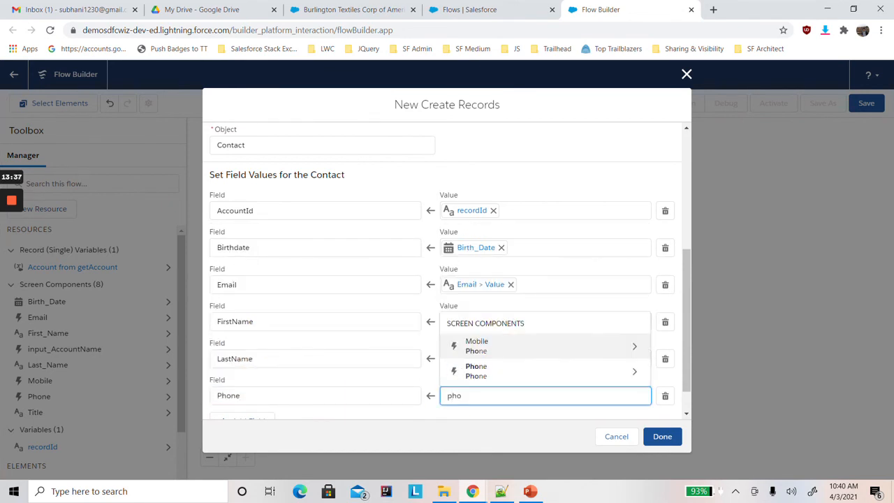
click(496, 371)
click(486, 370)
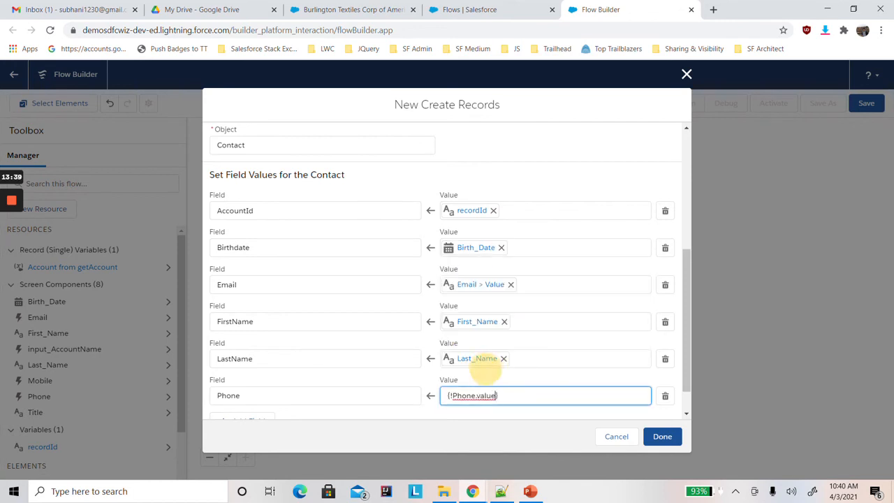
Add a field assignment that maps the contact's MobilePhone to the value of the Mobile screen component.
scroll(687, 396, down, 1)
click(242, 383)
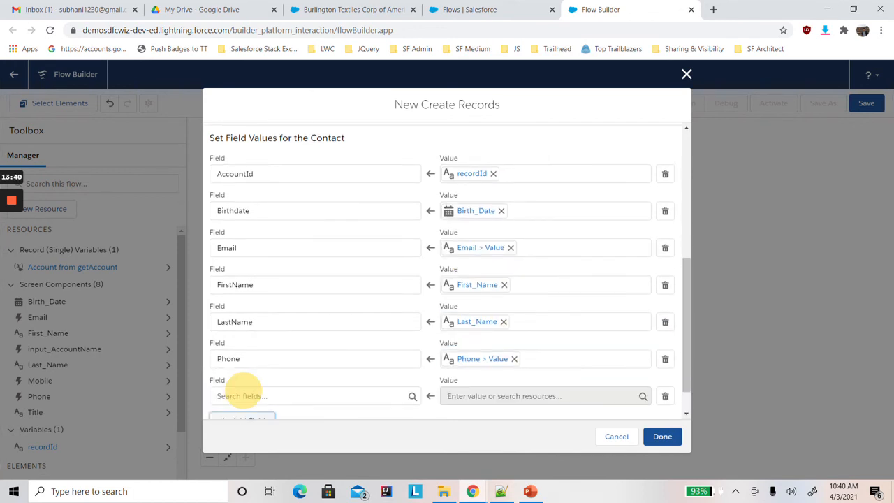
click(234, 395)
text(mobi)
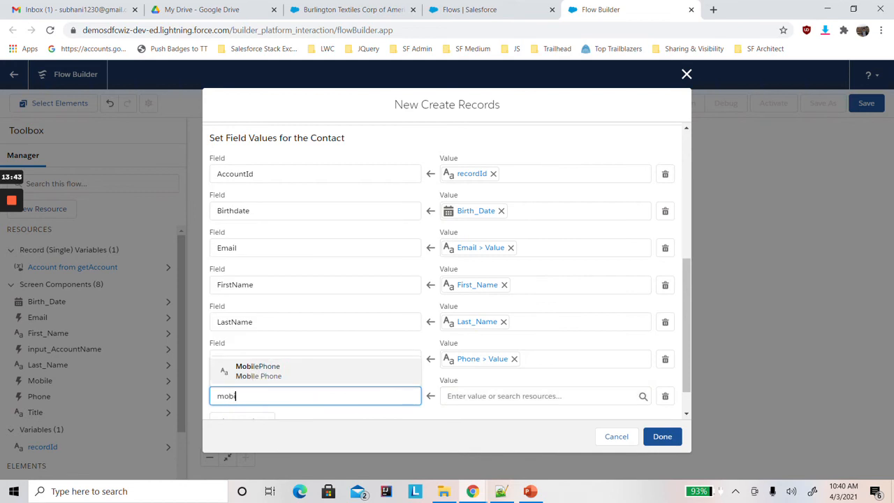
click(279, 371)
click(489, 396)
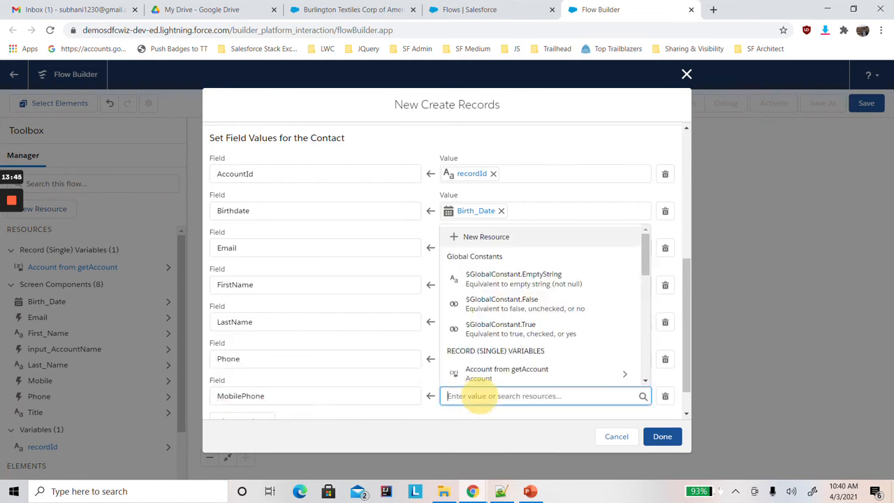
text(mo)
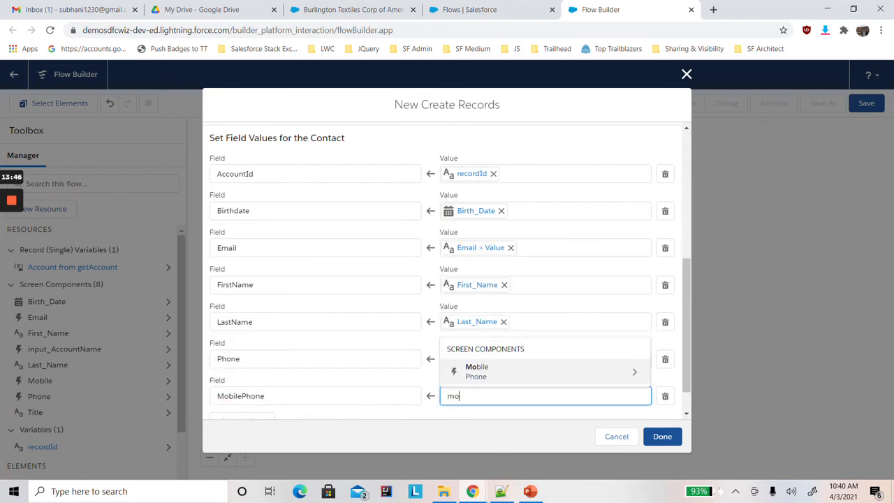
click(503, 368)
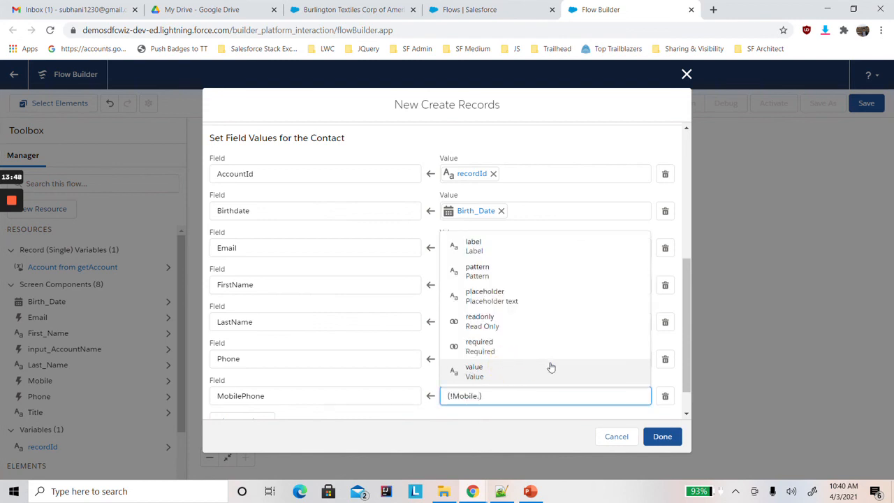
click(530, 370)
Add a field assignment that maps the contact's Title to {!Title} and finish the Create Records element.
mouse_move(684, 366)
mouse_down()
mouse_move(685, 386)
mouse_move(689, 356)
mouse_move(688, 366)
mouse_up()
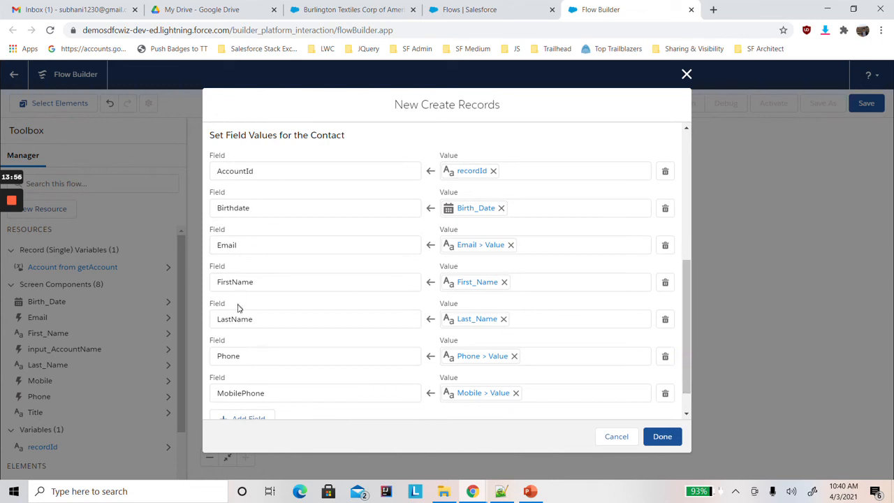
drag(686, 331, 688, 379)
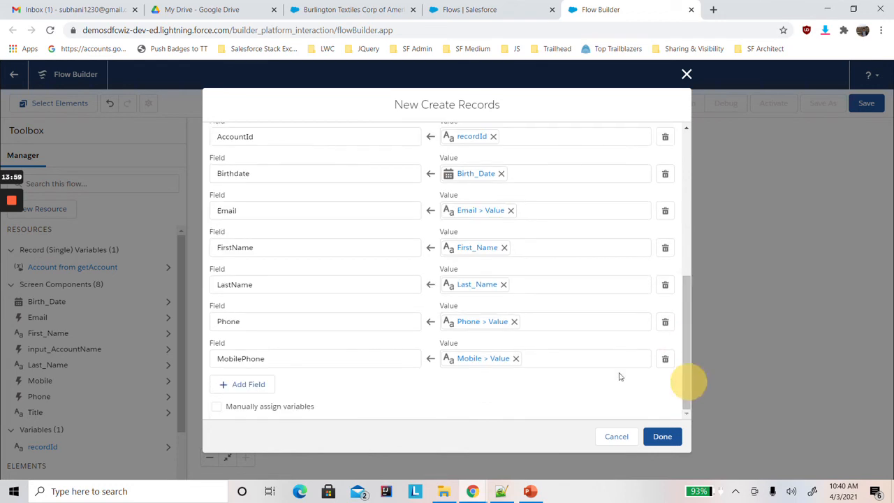
click(254, 385)
click(242, 393)
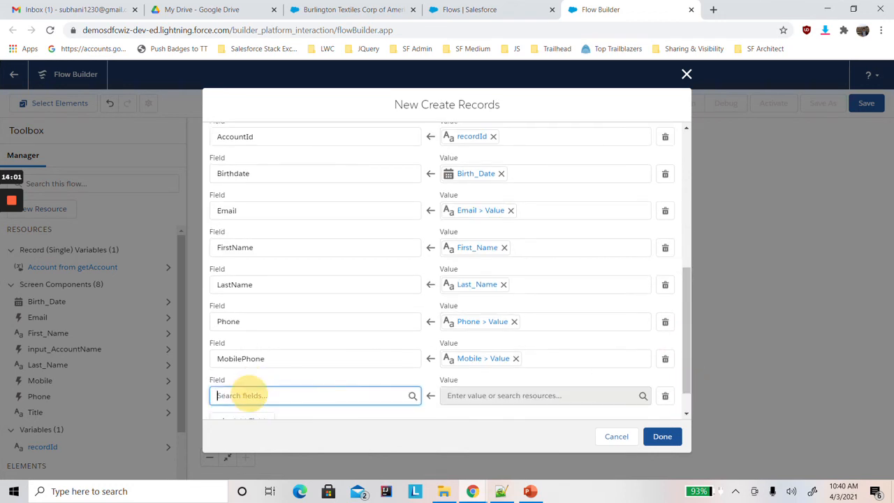
text(tit)
click(241, 370)
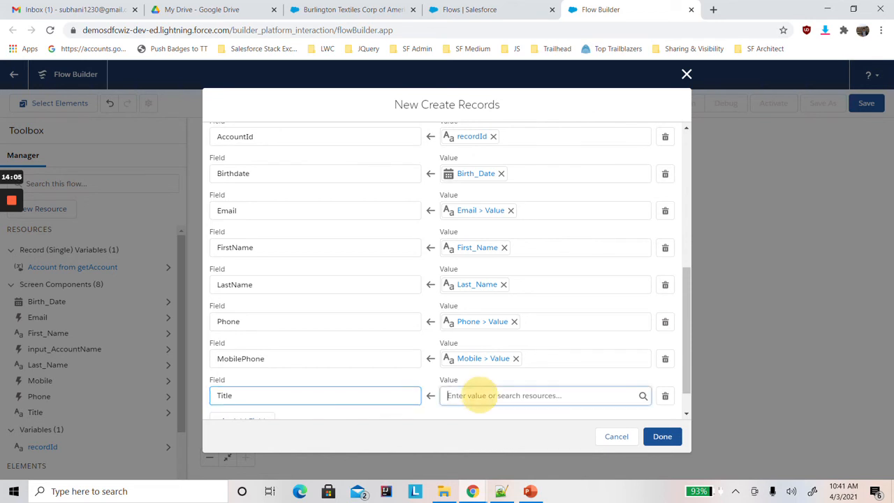
click(475, 395)
text({!Title)
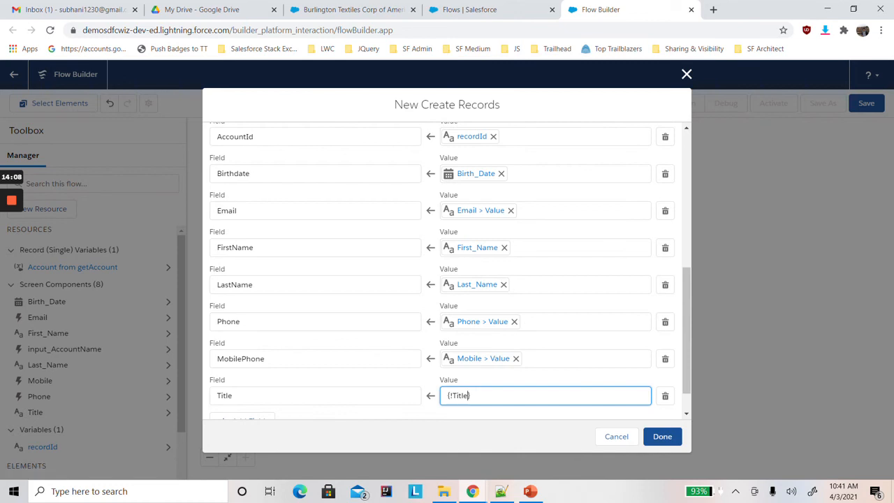
click(661, 438)
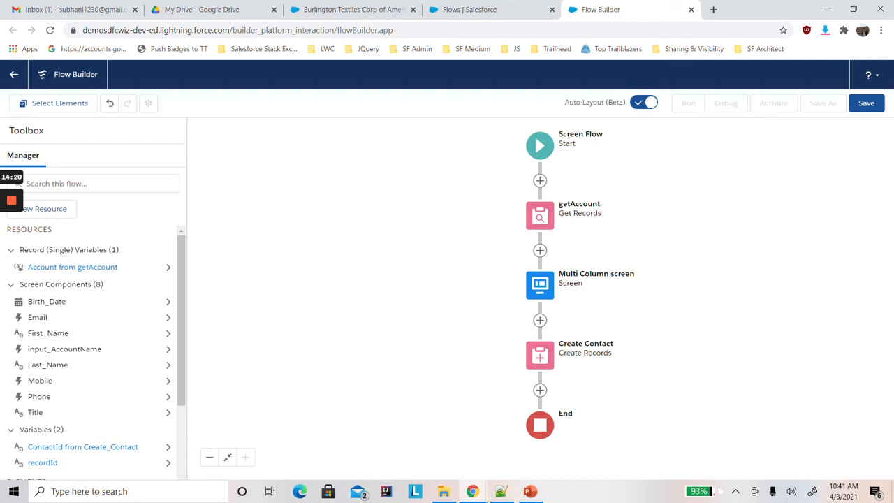
Open the Multi Column screen element for editing and find the custom flowFooter component in the component list.
click(541, 286)
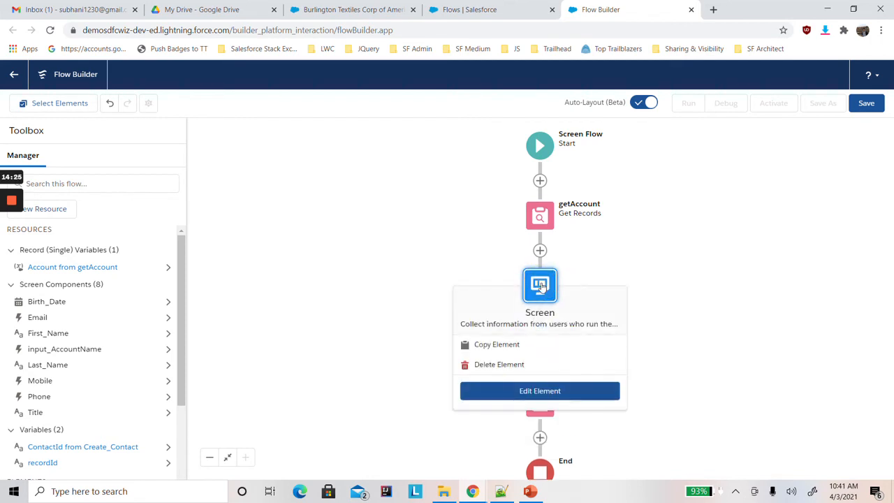
click(538, 389)
drag(604, 306, 619, 389)
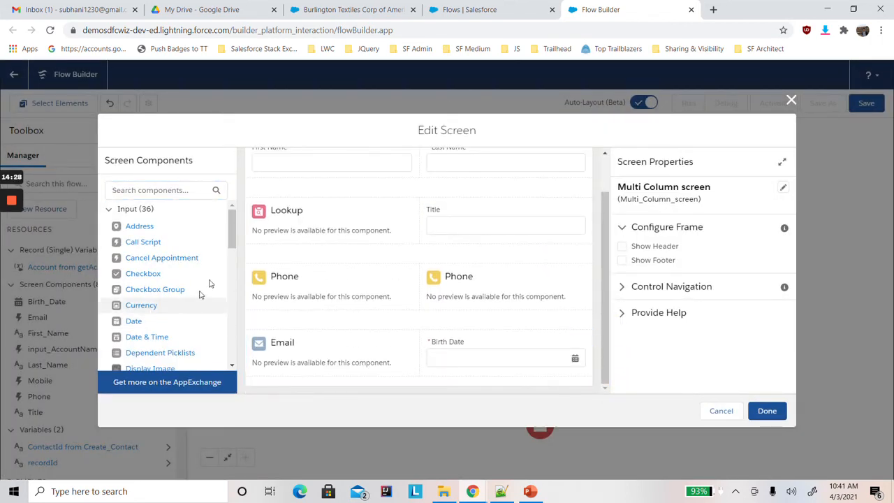
drag(231, 238, 230, 359)
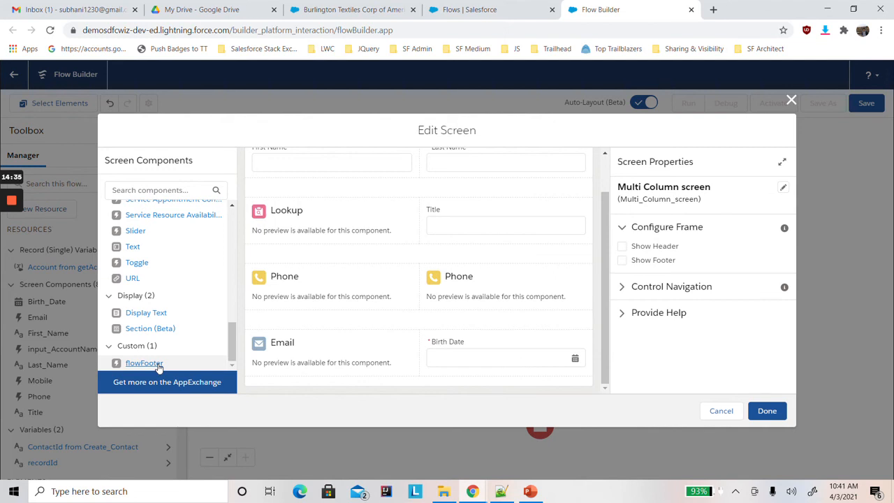
Try out the standard footer on the Multi Column screen and hide it again.
click(621, 259)
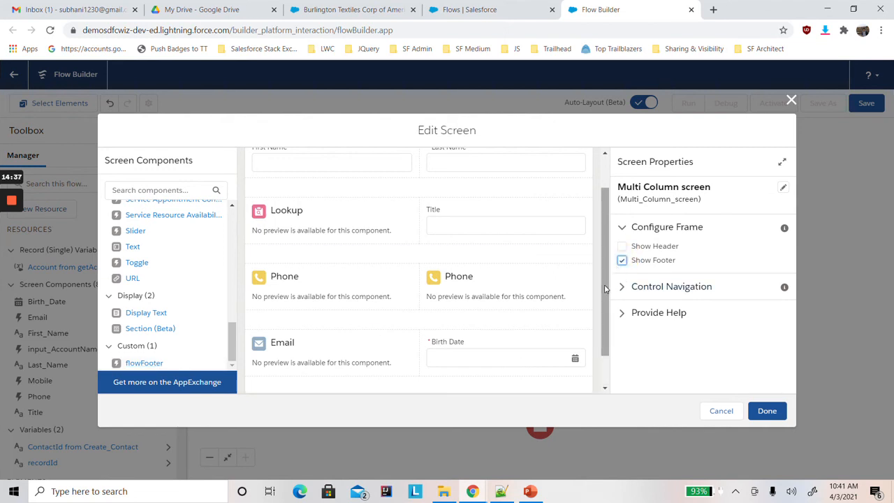
drag(605, 288, 608, 365)
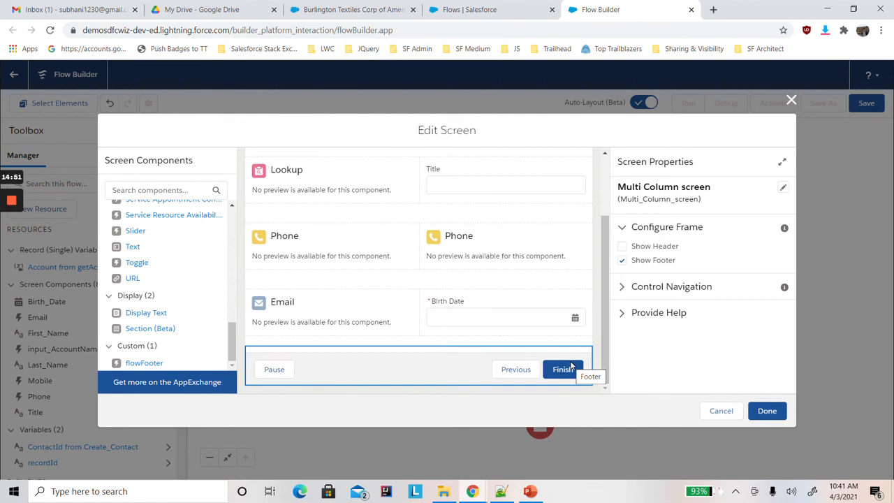
click(621, 259)
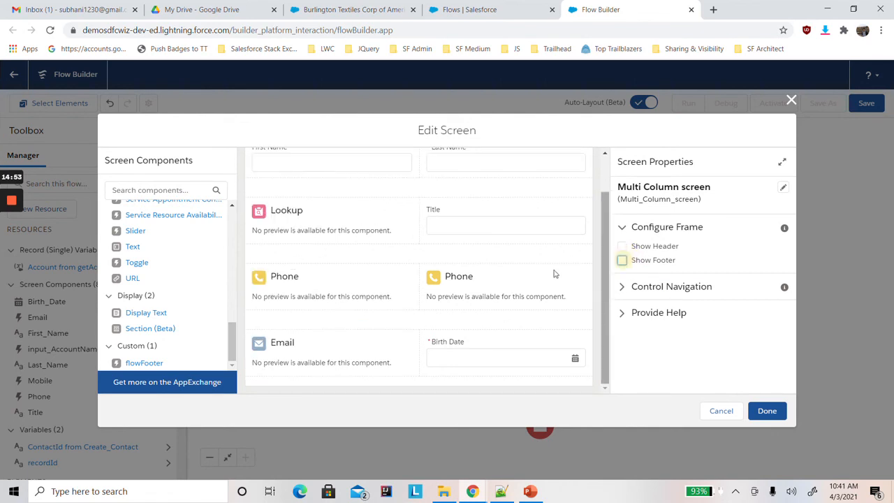
Add the custom flowFooter component below the Email and Birth Date fields and give it the API name footer.
drag(604, 294, 603, 319)
drag(144, 362, 318, 383)
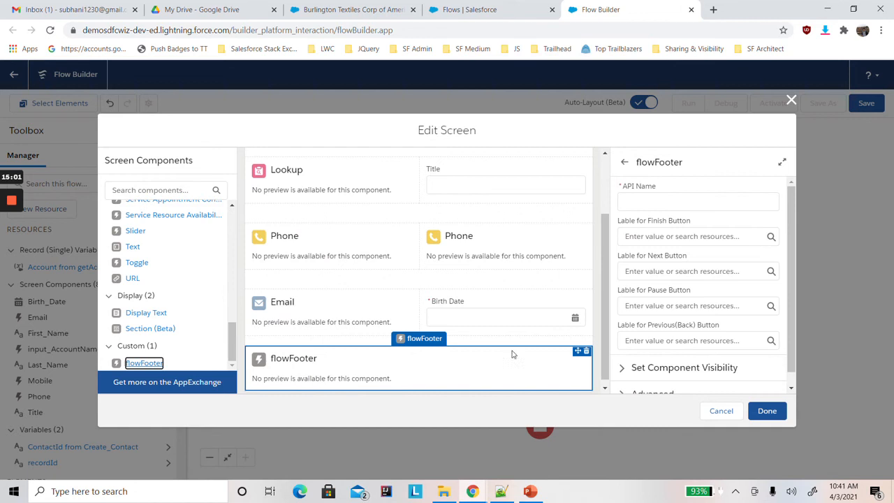
key(alt+Tab)
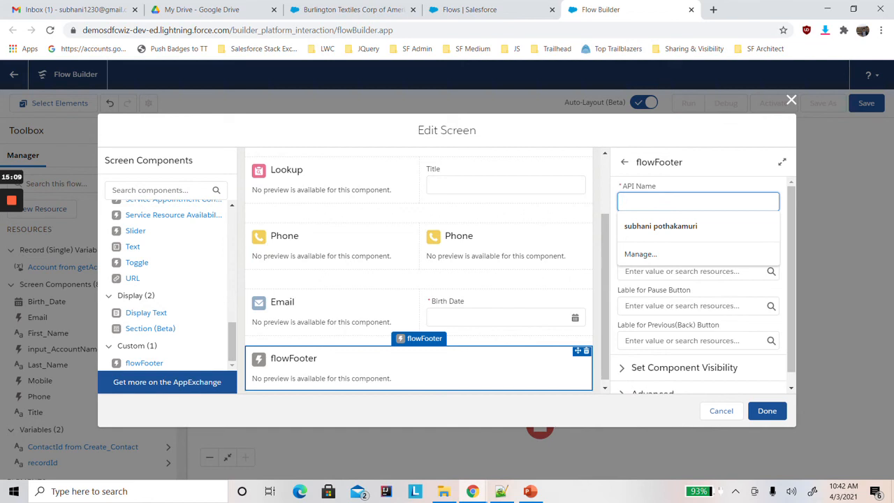
text(footer)
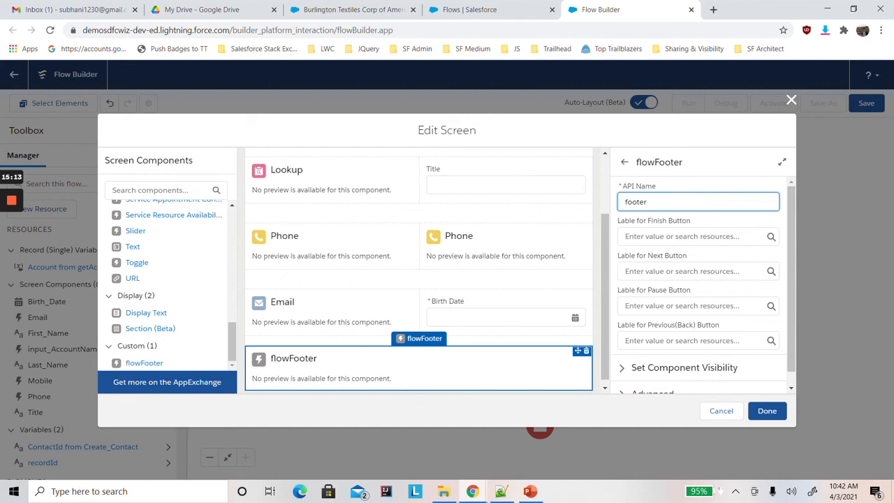
Set the footer component's label for the Next button to Save and finish editing the screen.
click(668, 268)
text(Save)
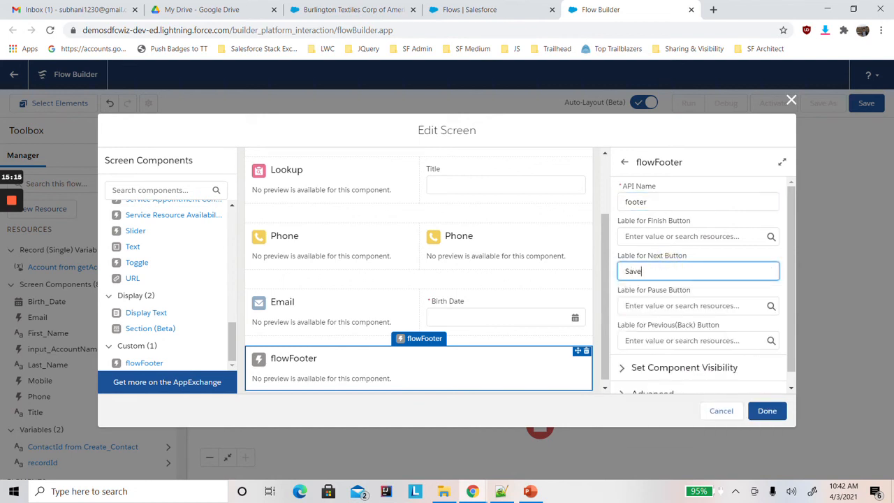
click(700, 131)
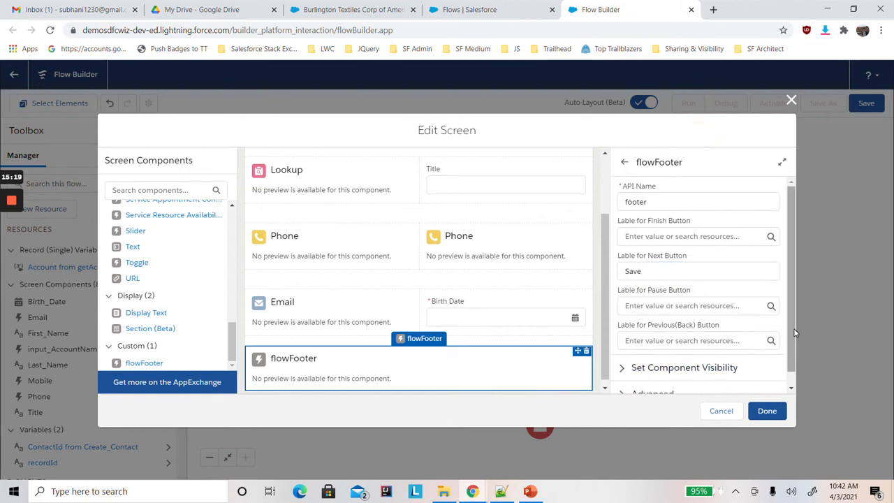
key(alt+Tab)
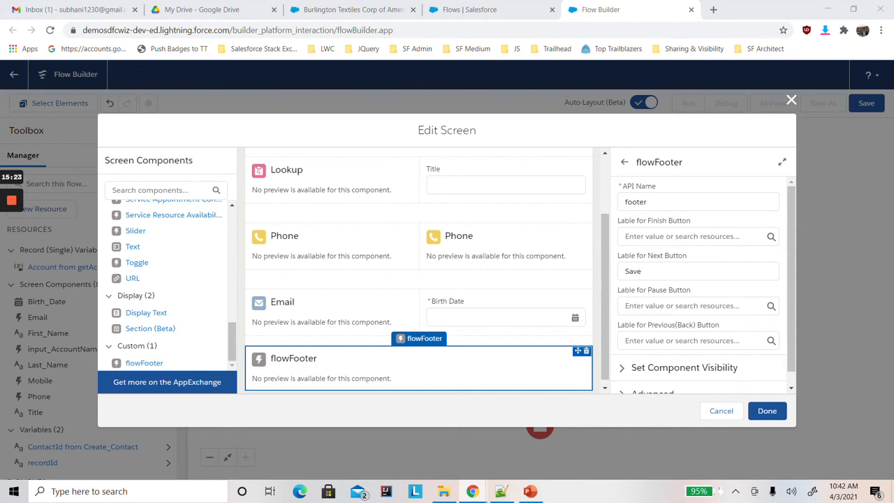
click(767, 411)
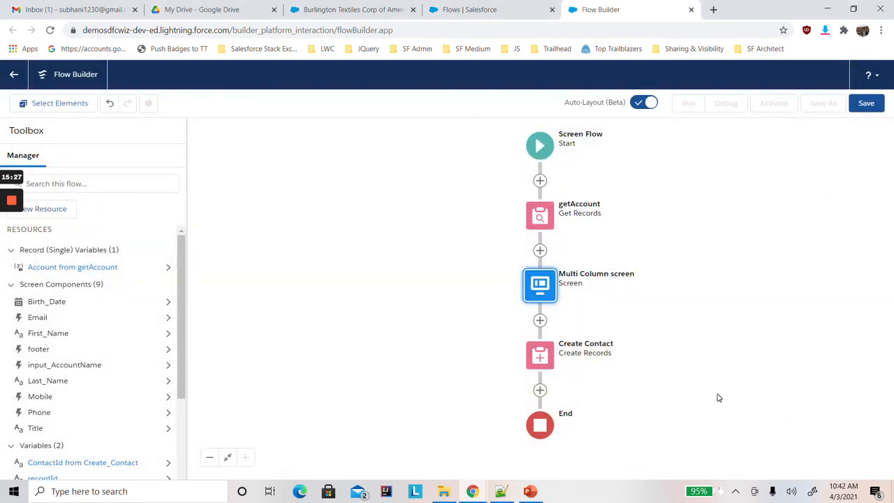
Save the flow with the label Multi Screen for Contact and activate it.
click(864, 105)
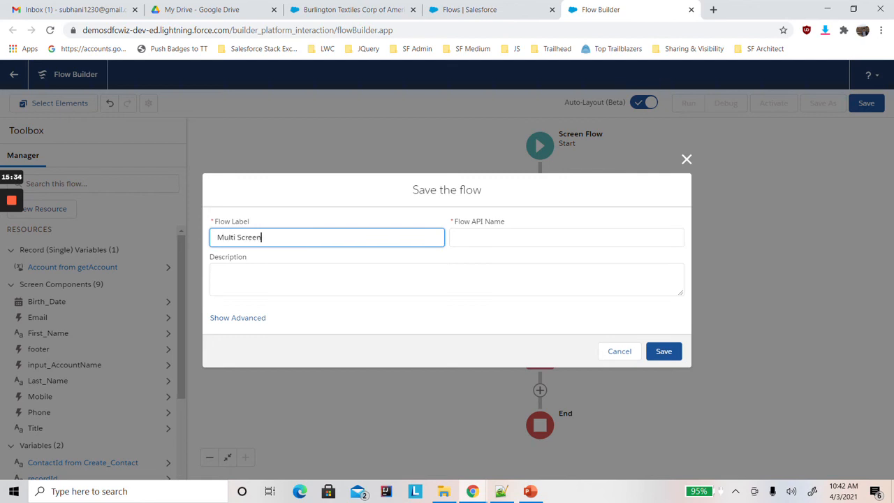
text(Multi Screen for Cont)
click(325, 196)
click(666, 354)
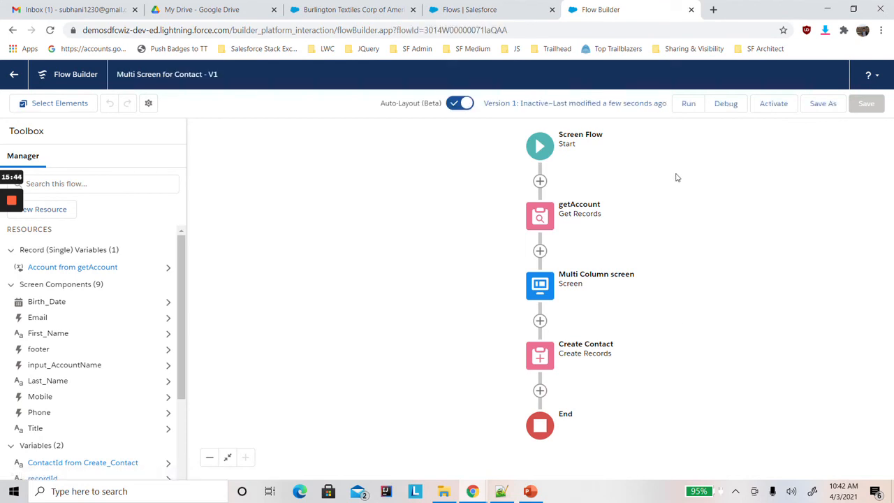
click(775, 104)
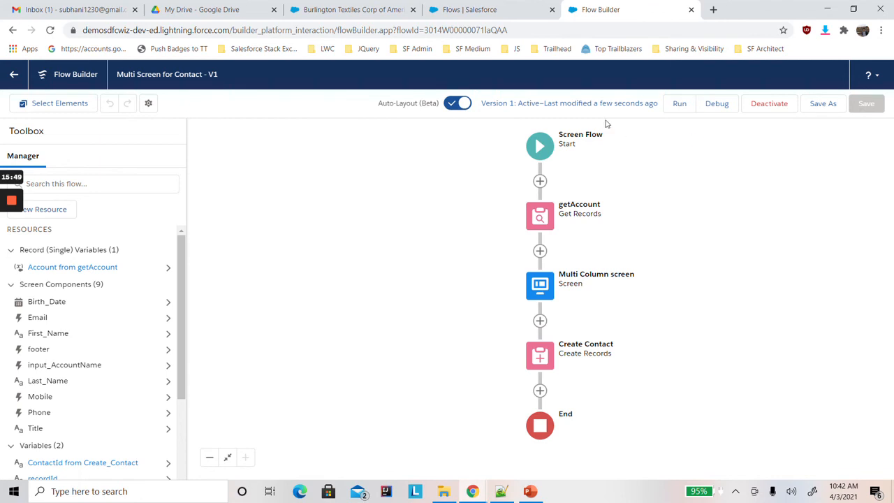
From the Burlington Textiles account page, open Setup in a separate browser tab.
click(354, 10)
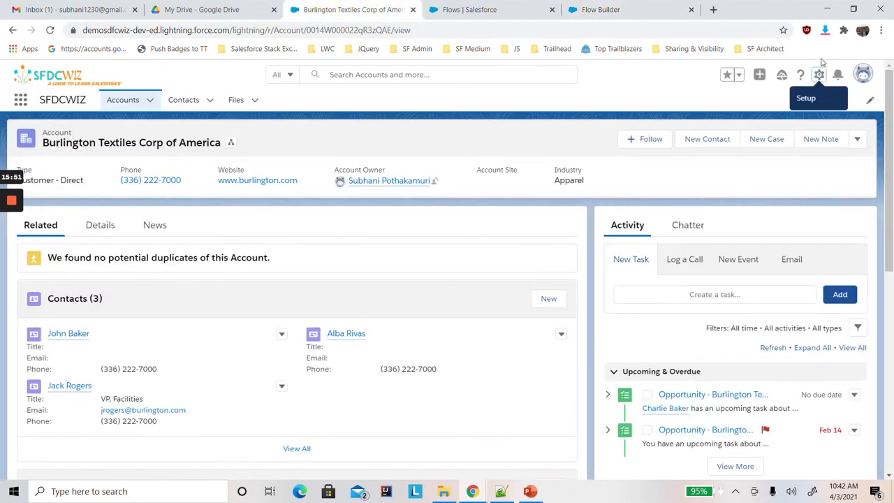
click(818, 74)
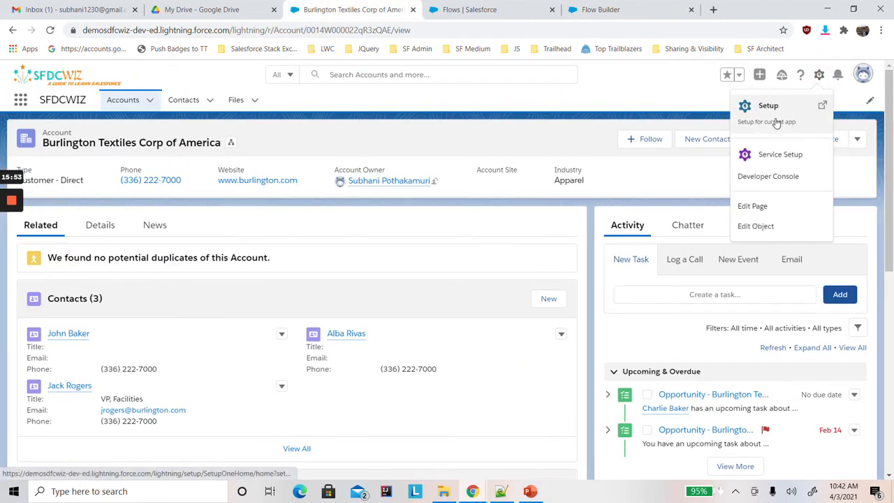
click(775, 117)
click(443, 7)
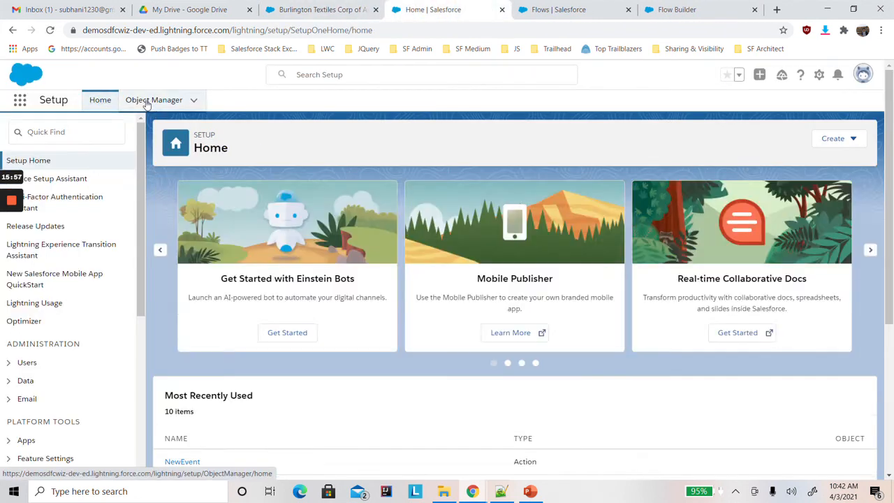
Start a new action for the Account object from its Buttons, Links, and Actions settings.
click(143, 100)
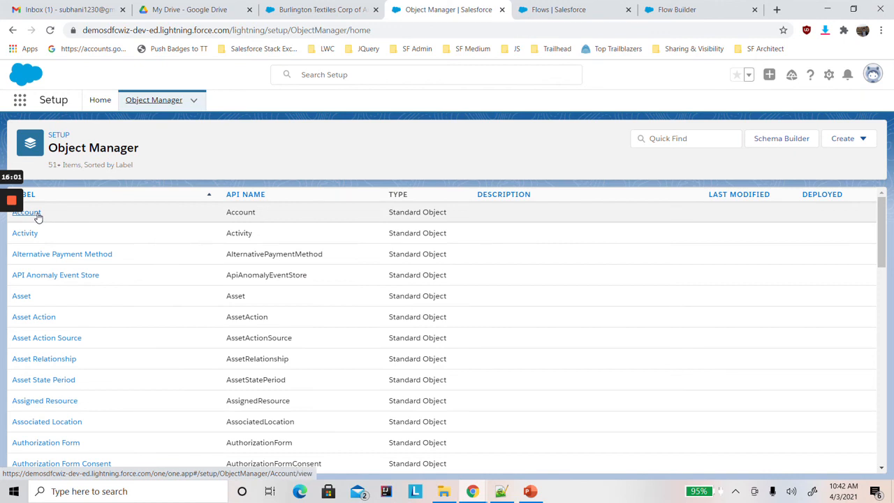
click(36, 213)
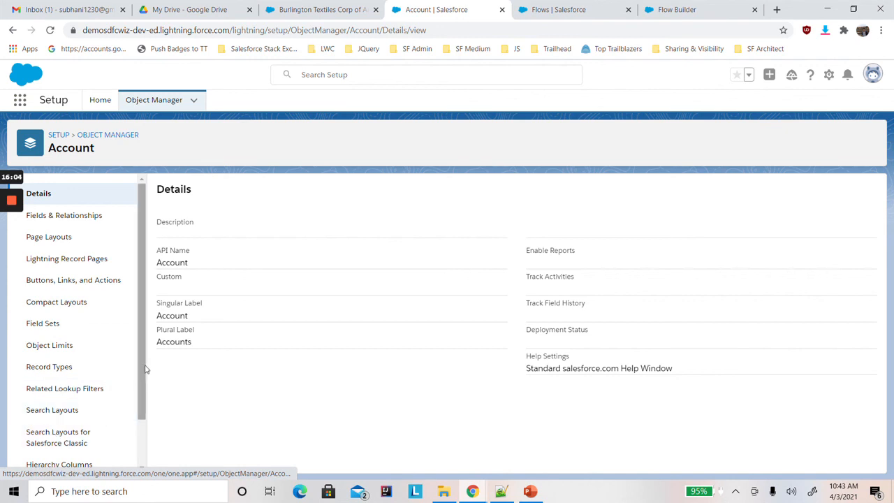
drag(139, 360, 143, 412)
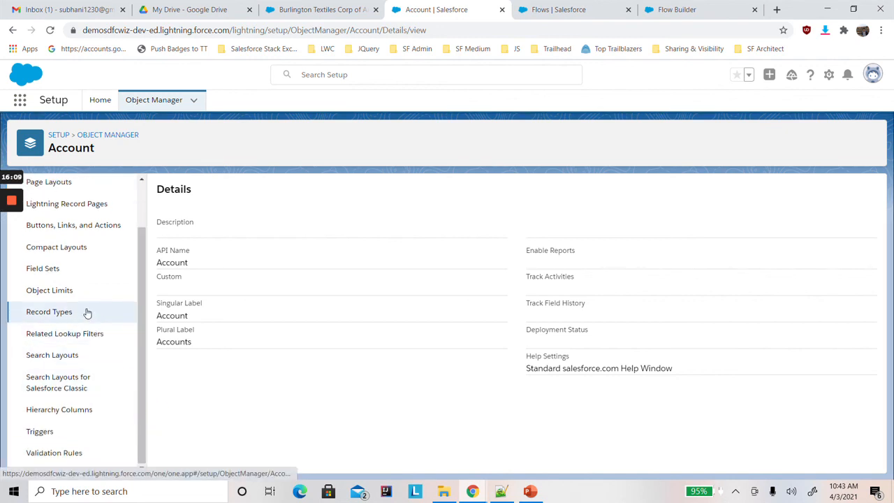
click(84, 231)
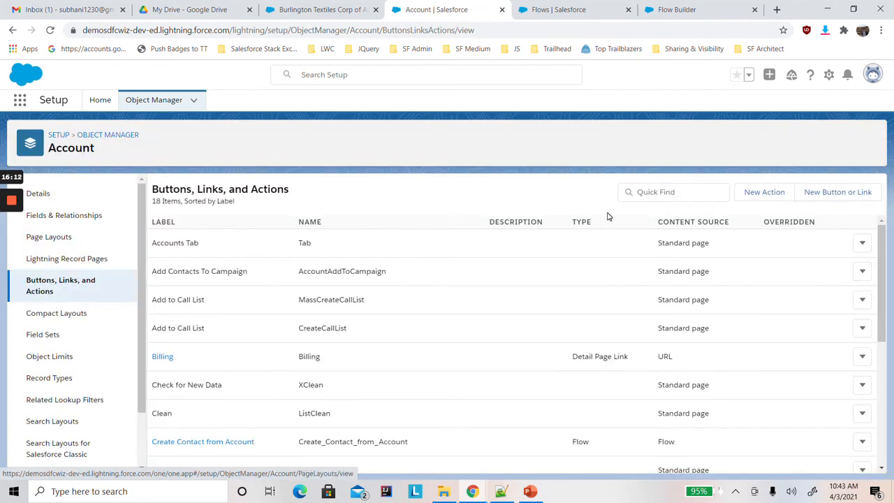
click(763, 194)
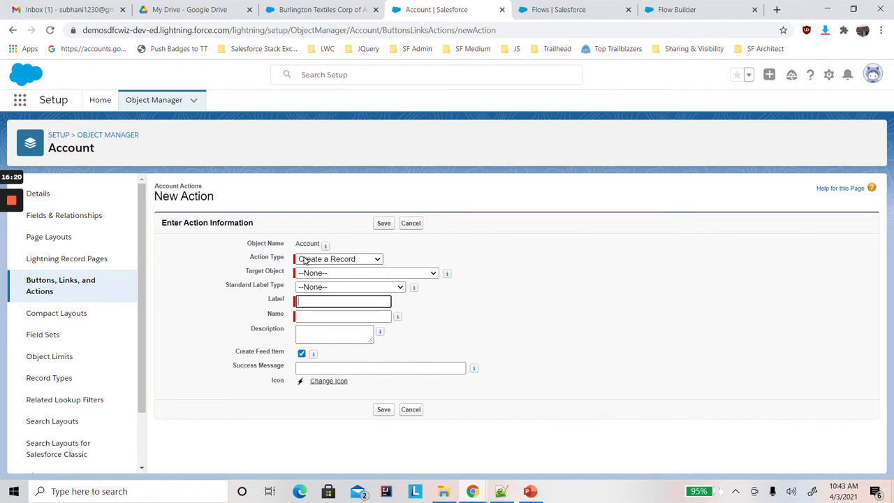
Set the new Account action's type to Flow and choose the Multi Screen for Contact flow.
click(303, 261)
click(305, 386)
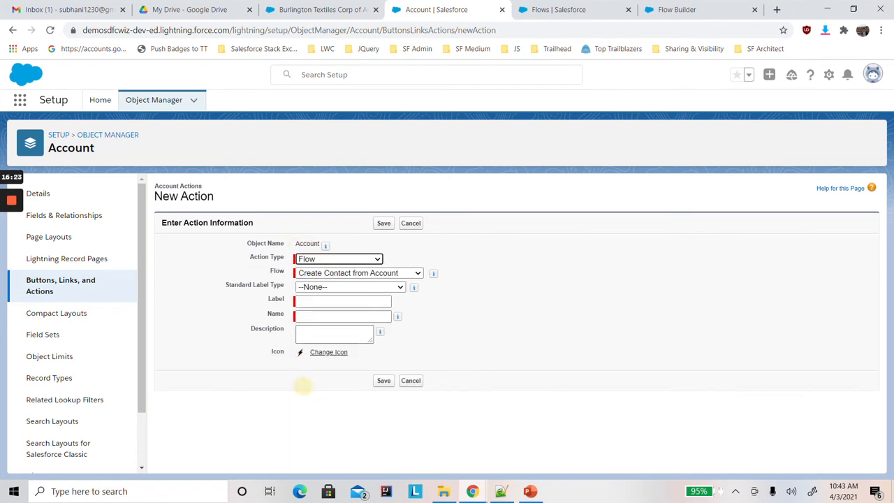
click(333, 275)
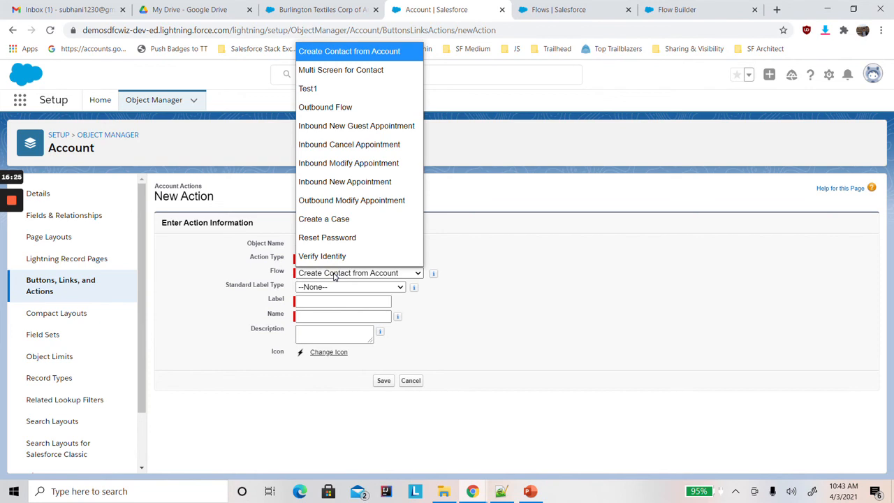
click(349, 70)
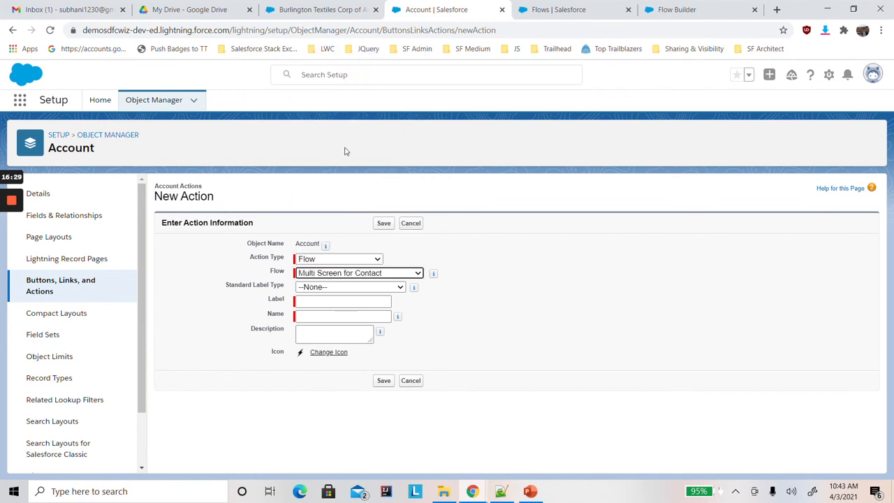
Label the action New Contact MultiScreen, let its name fill in to match, and save it.
click(333, 301)
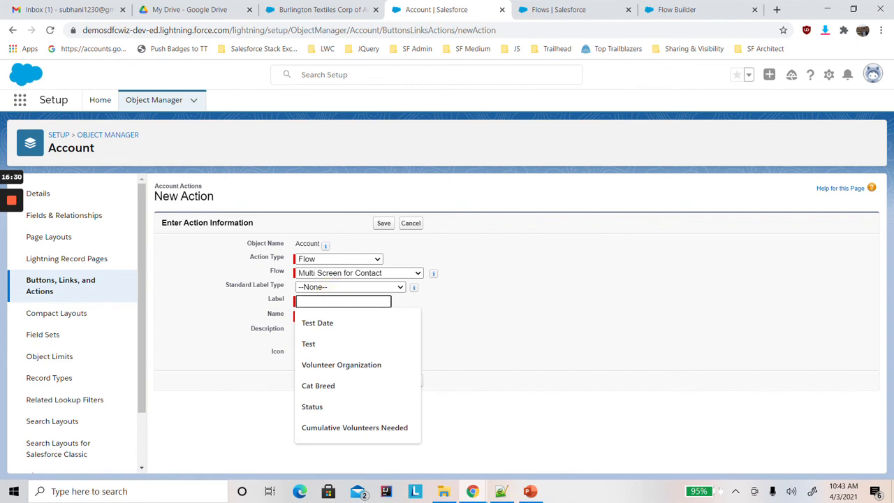
text(C)
key(BackSpace)
text(New Co)
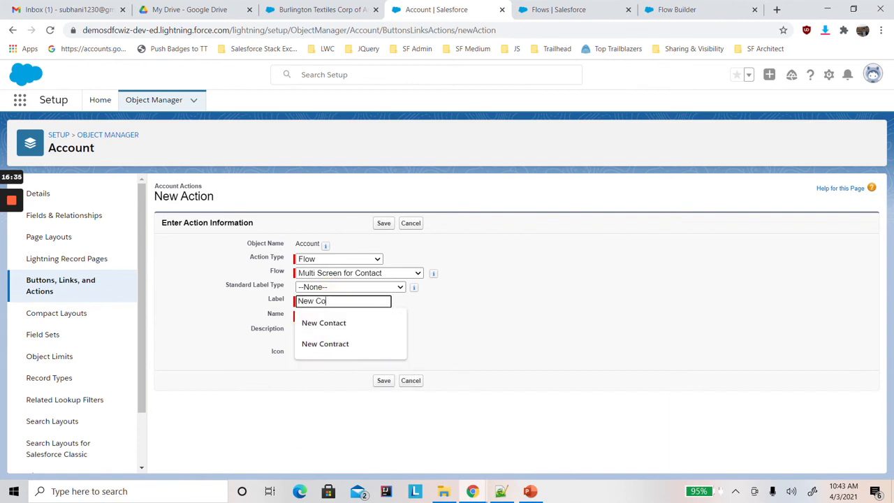
text(ntact MultiScreen)
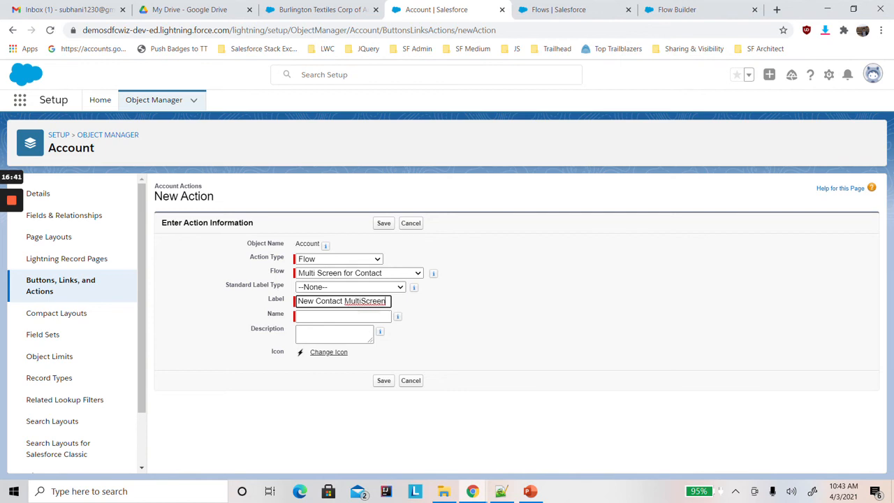
double_click(363, 301)
click(435, 305)
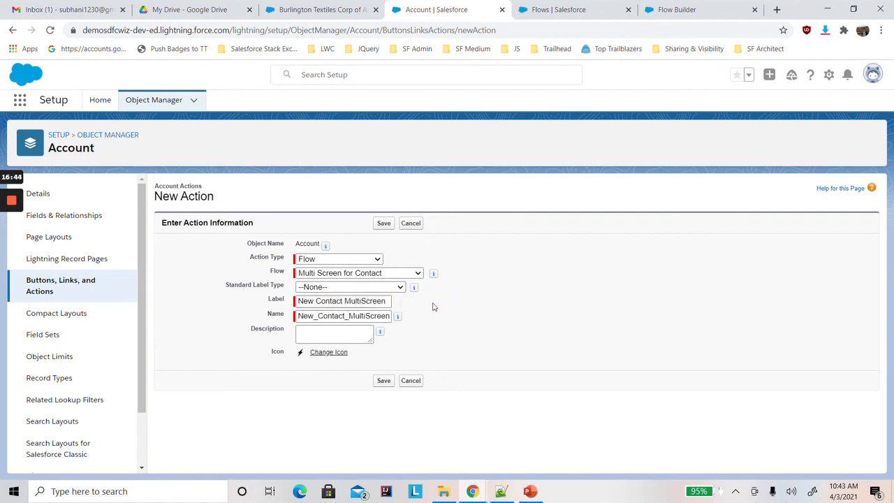
click(384, 224)
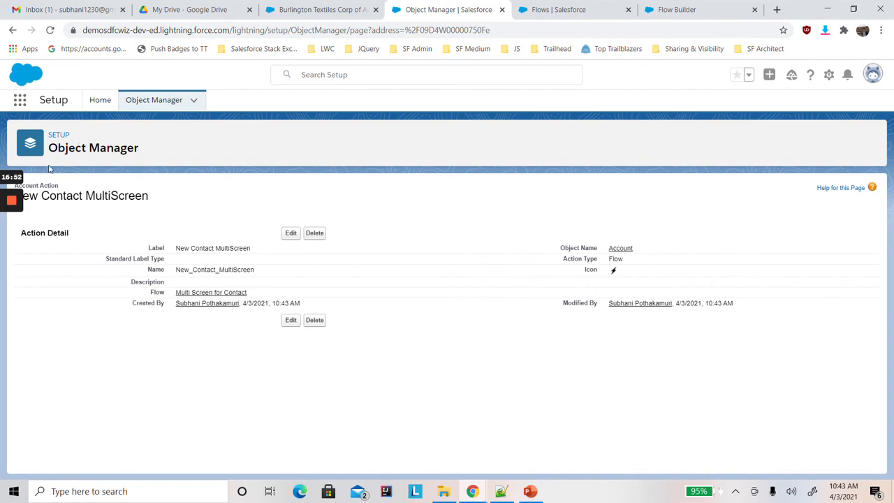
Open the Account Layout from the Account object's page layouts for editing.
click(143, 103)
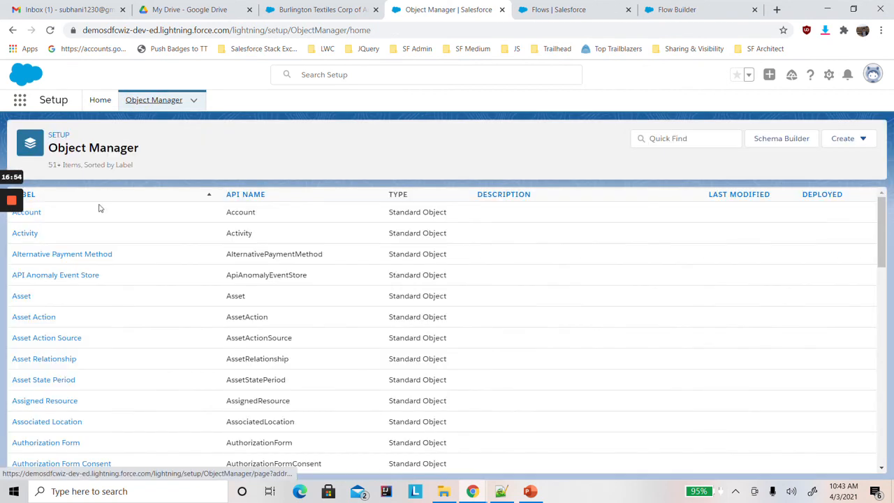
click(30, 214)
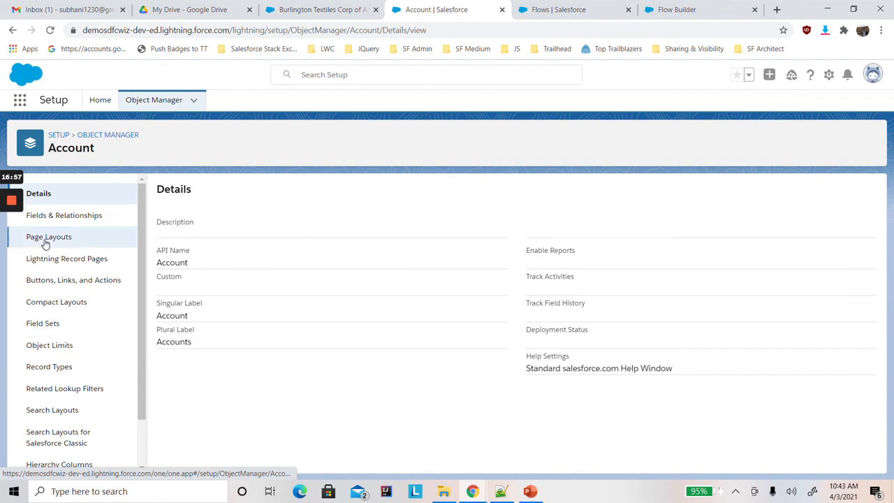
click(44, 241)
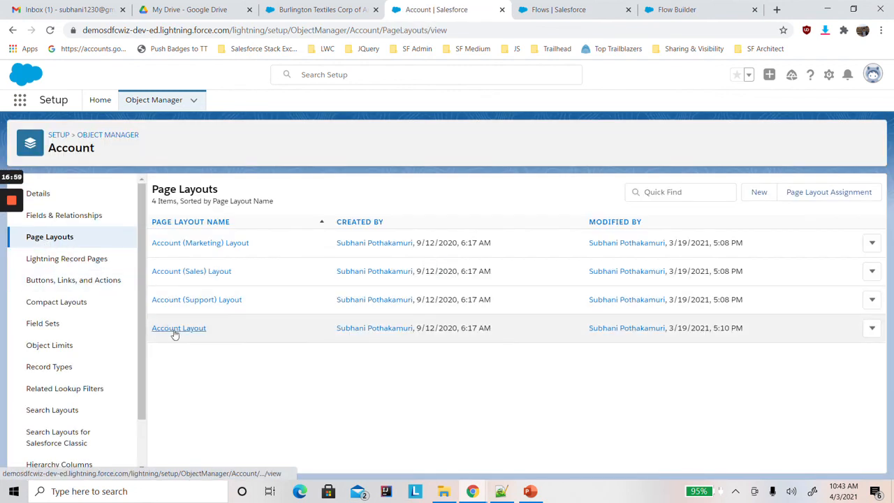
click(171, 332)
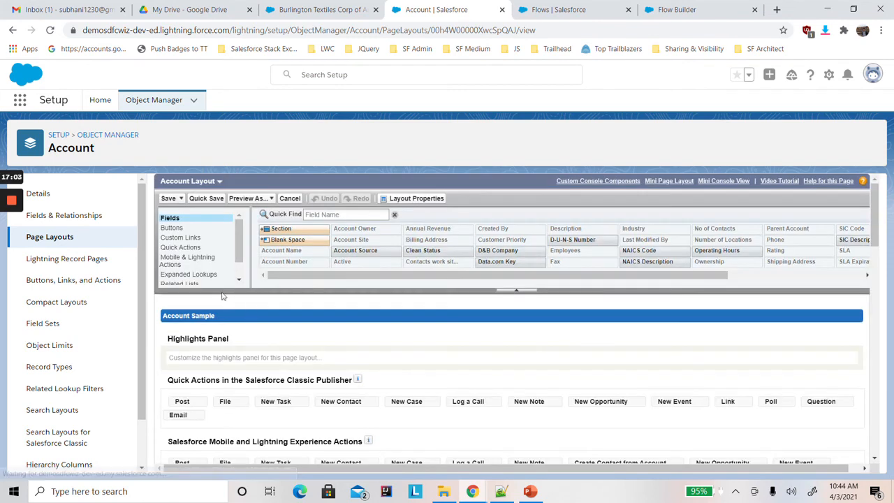
Add New Contact MultiScreen after Post in the Salesforce Mobile and Lightning Experience Actions and save the layout.
mouse_move(239, 249)
mouse_down()
mouse_move(236, 263)
mouse_move(235, 250)
mouse_up()
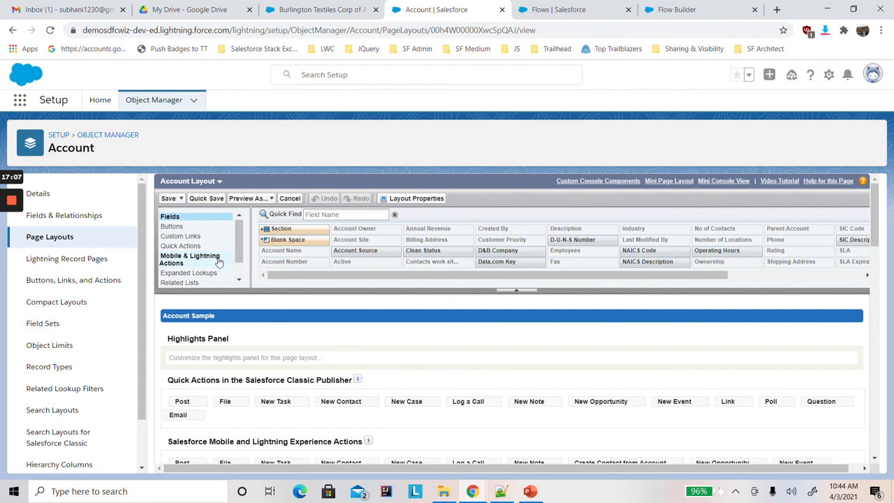
click(206, 263)
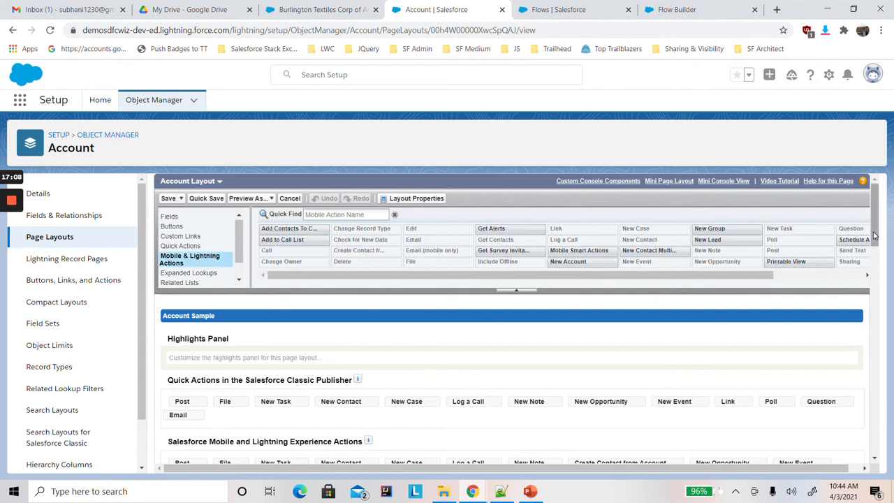
click(874, 271)
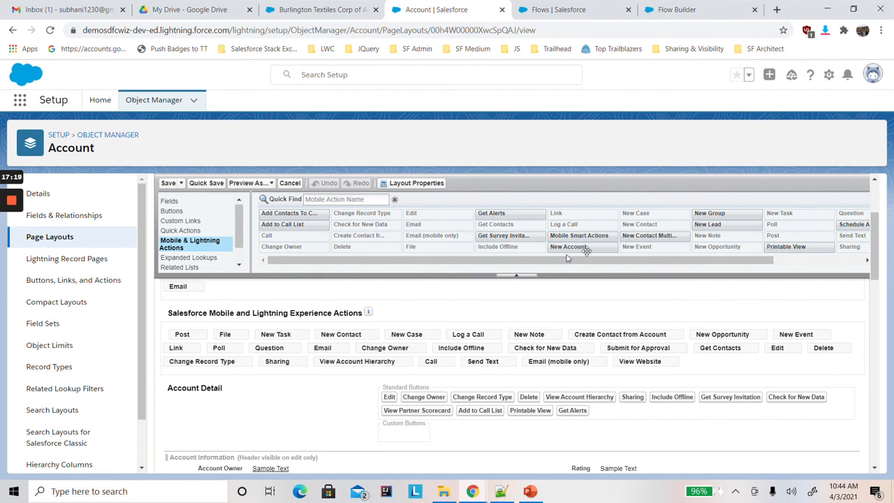
mouse_move(641, 236)
drag(640, 236, 223, 337)
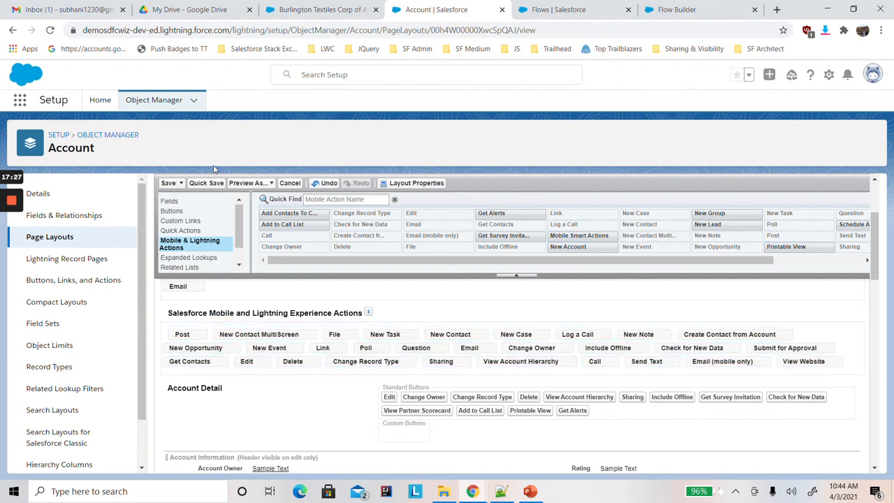
click(167, 185)
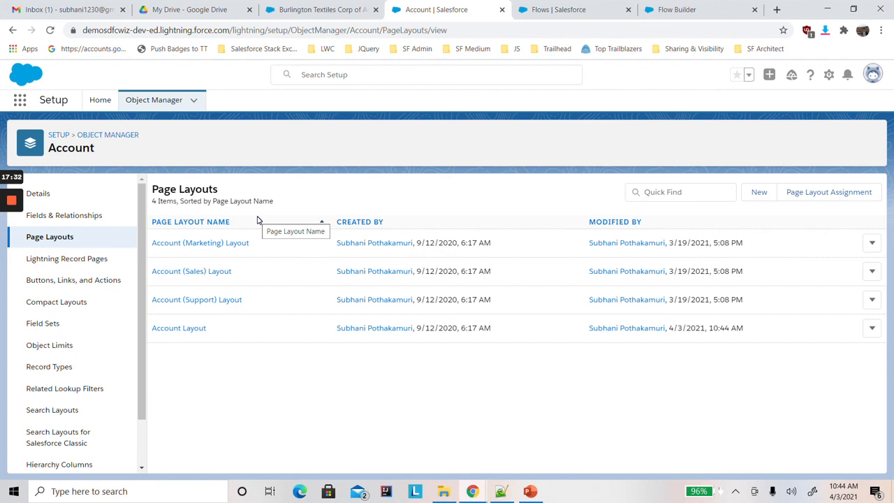
Reload the Burlington Textiles account page and launch its New Contact MultiScreen action.
click(303, 12)
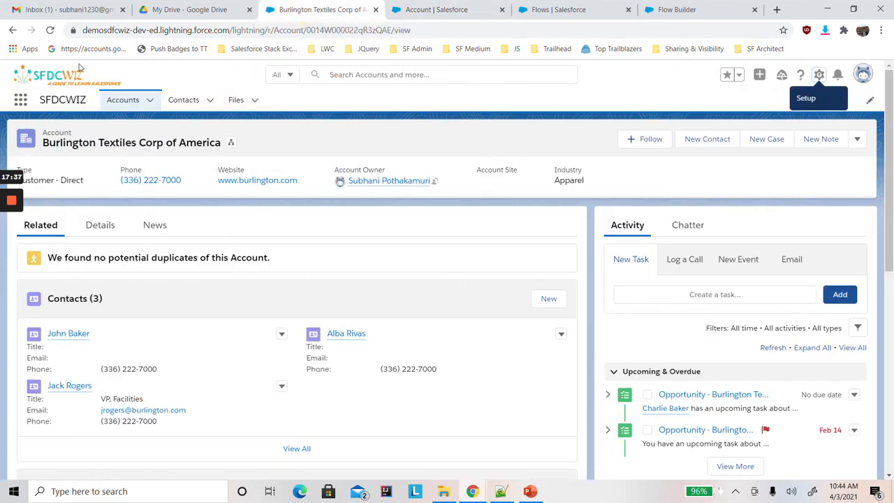
click(50, 30)
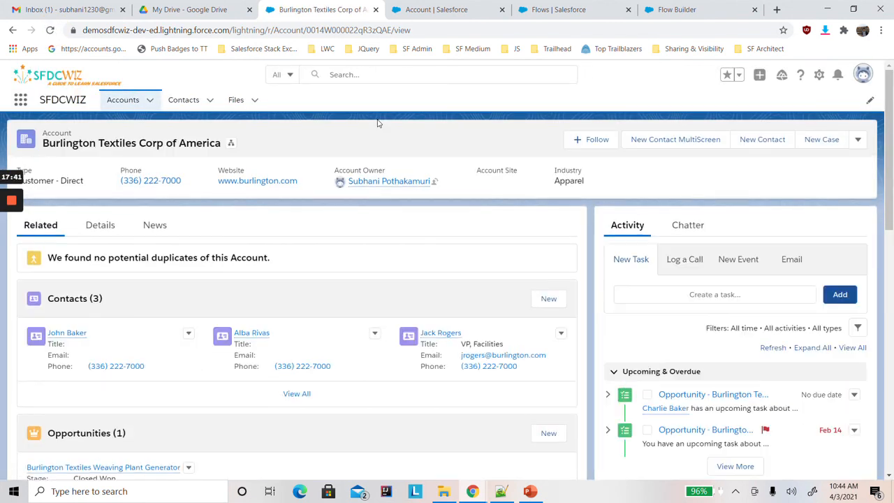
click(658, 141)
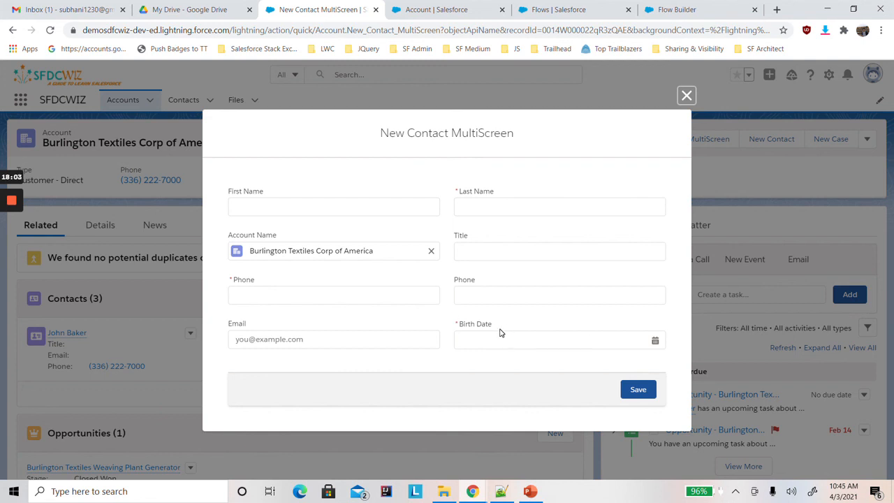
Enter the contact's first and last name and set the title to VP, International Sales.
click(259, 203)
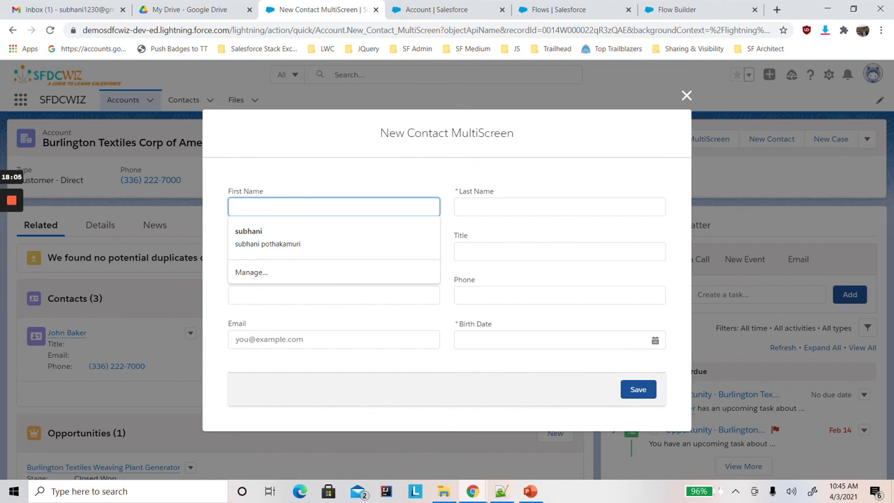
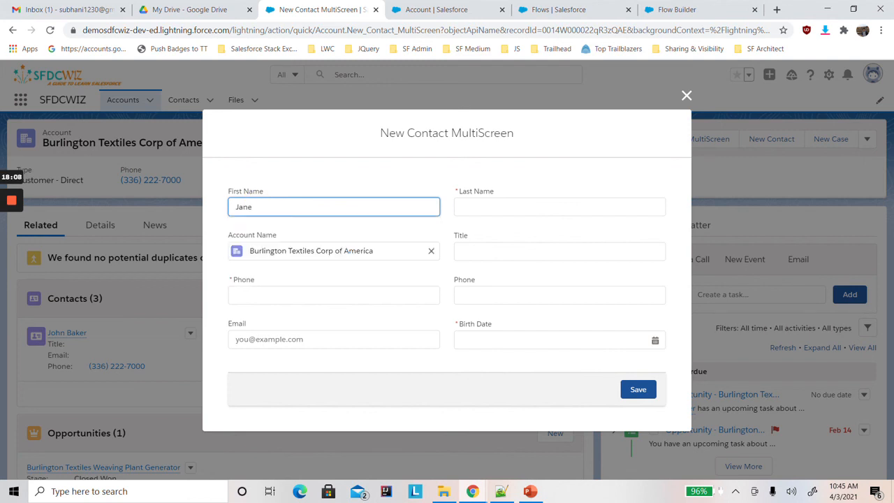
key(Tab)
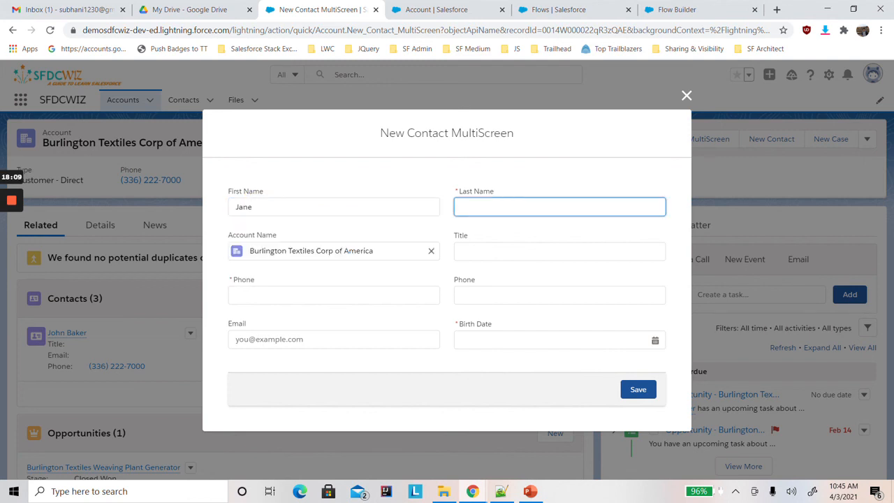
click(489, 249)
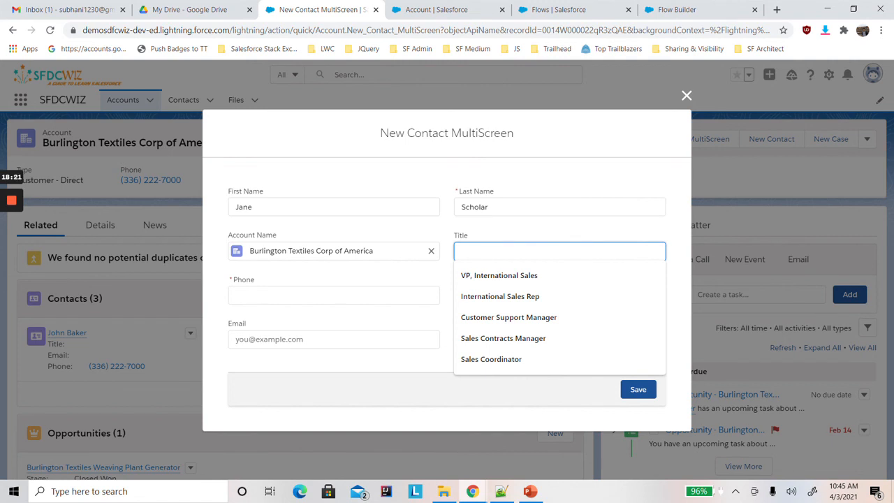
click(508, 274)
click(502, 231)
Fill in a phone number in both the required and the optional Phone fields.
click(326, 301)
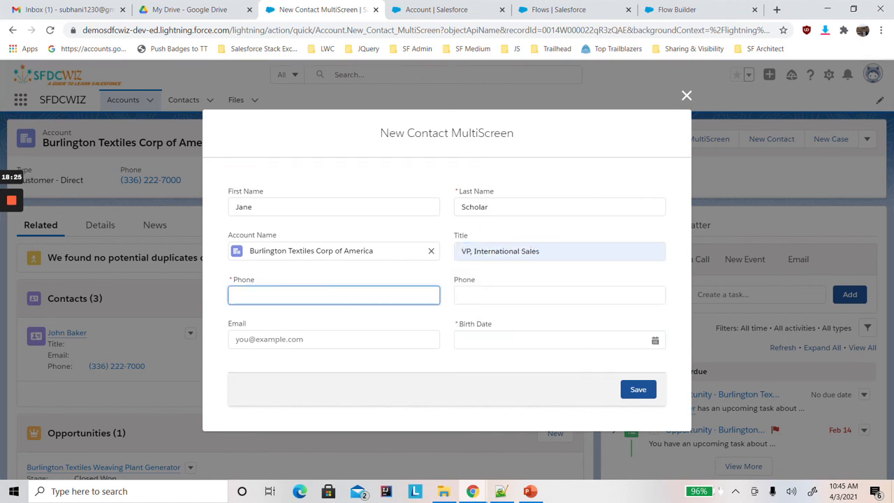
key(Tab)
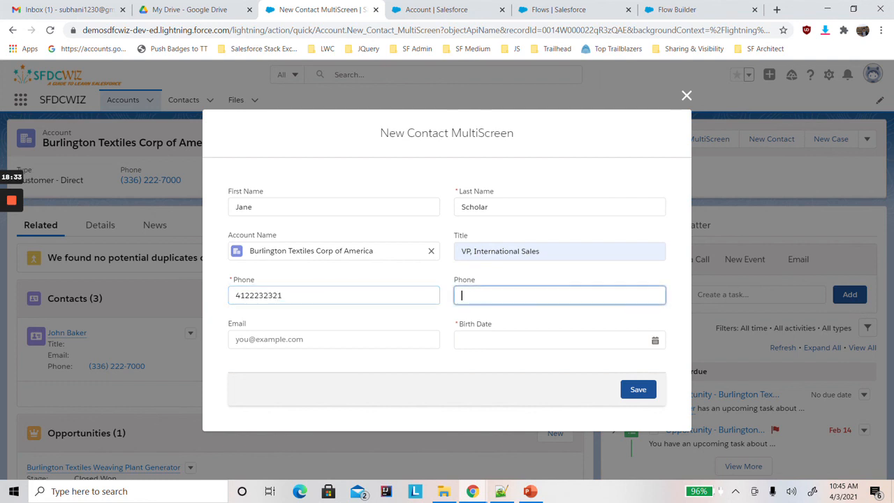
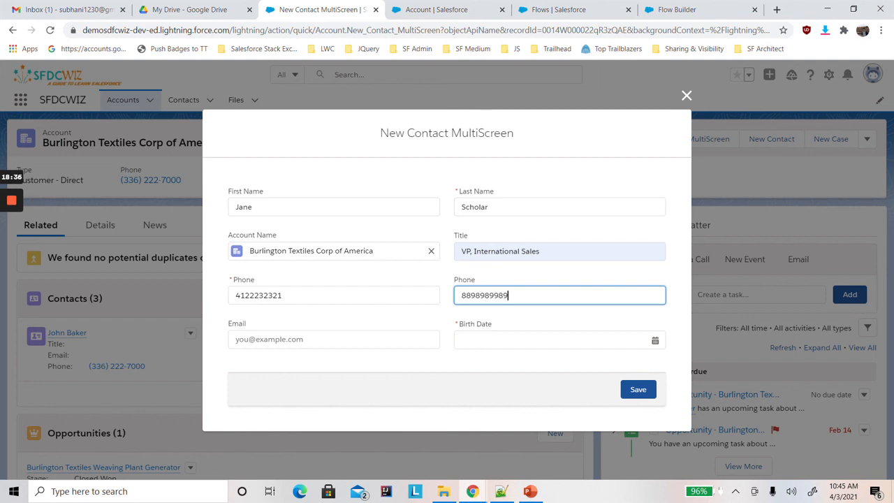
Clear the required Phone field and leave it empty to test its validation.
double_click(230, 295)
key(BackSpace)
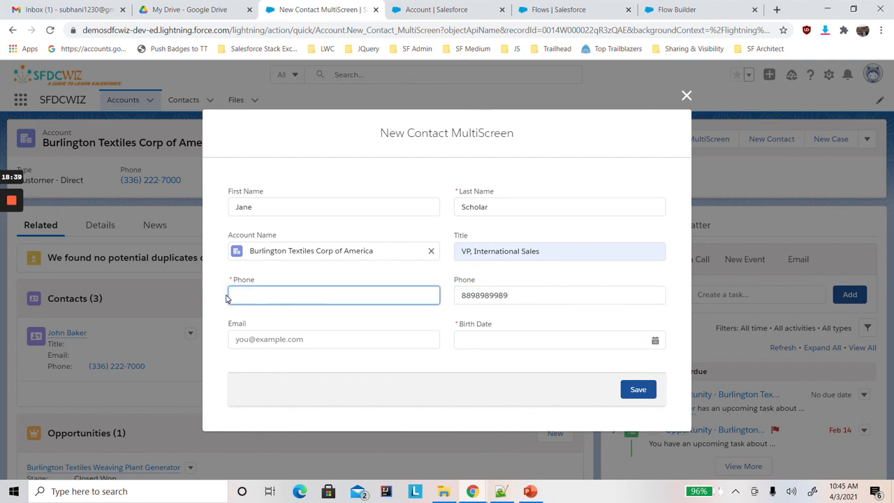
key(Tab)
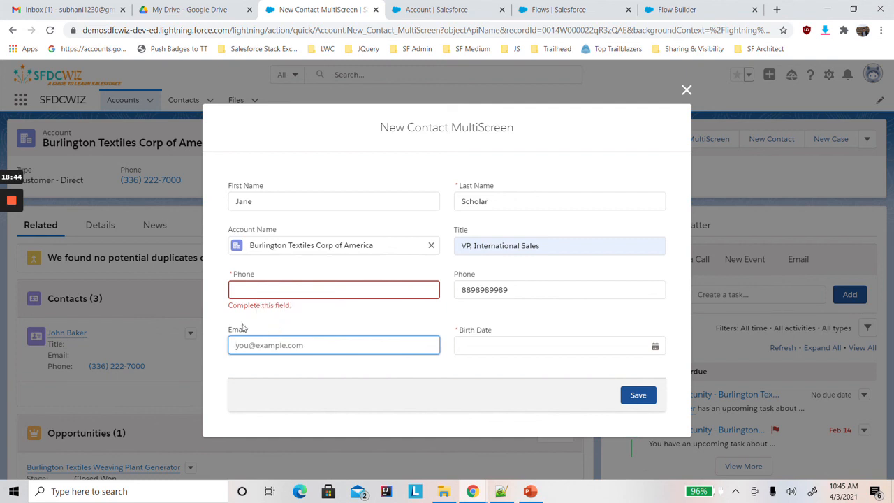
Enter a new number in the required Phone field and fill in the contact's e-mail.
click(250, 289)
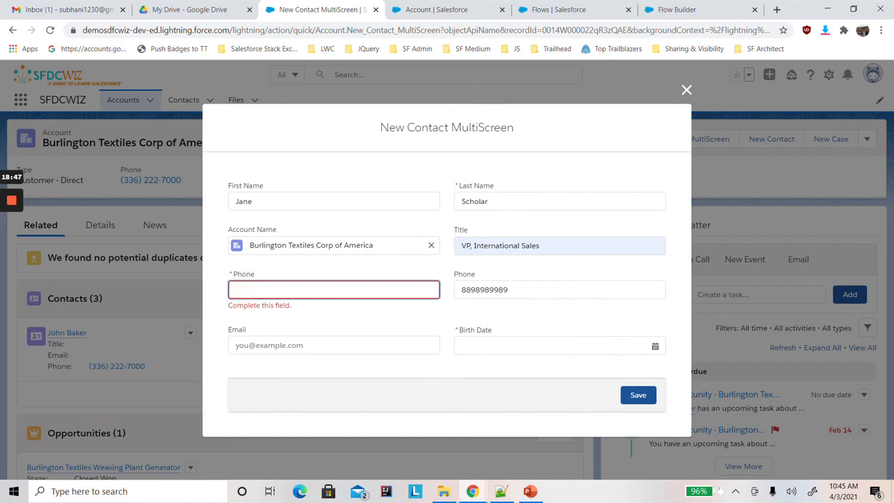
click(240, 342)
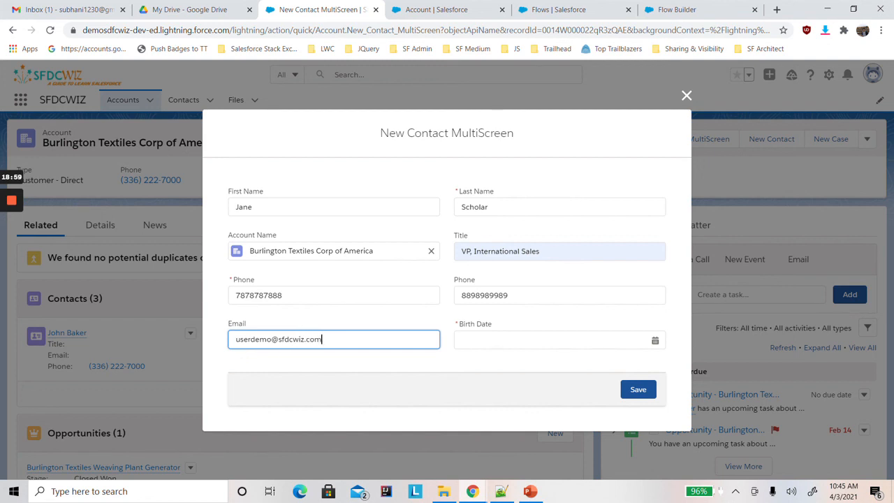
Choose a future date as the contact's Birth Date and save the form to test its validation.
click(479, 343)
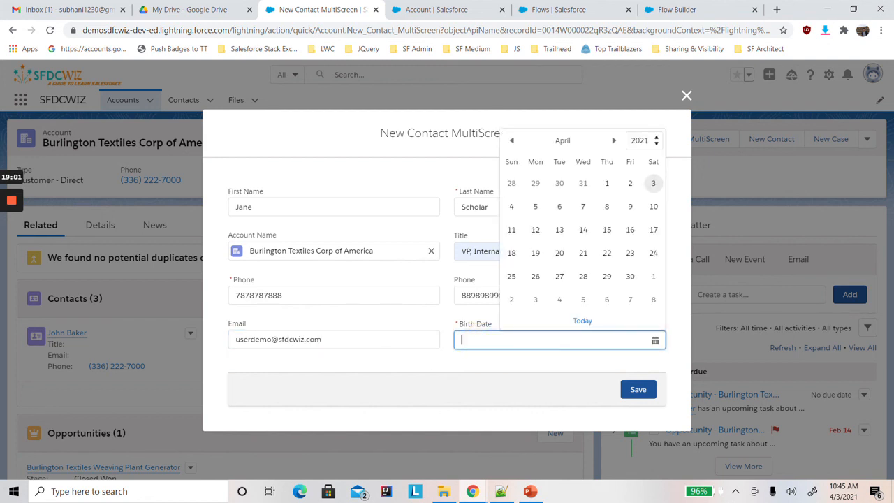
click(560, 206)
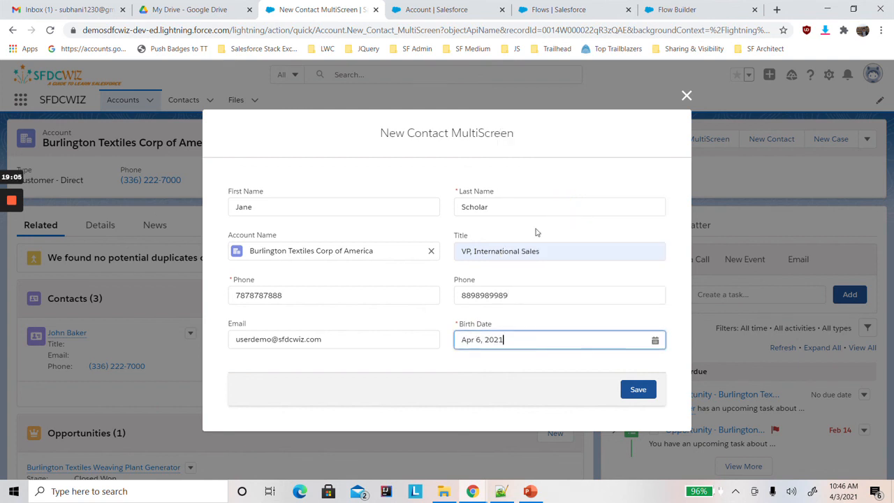
click(639, 390)
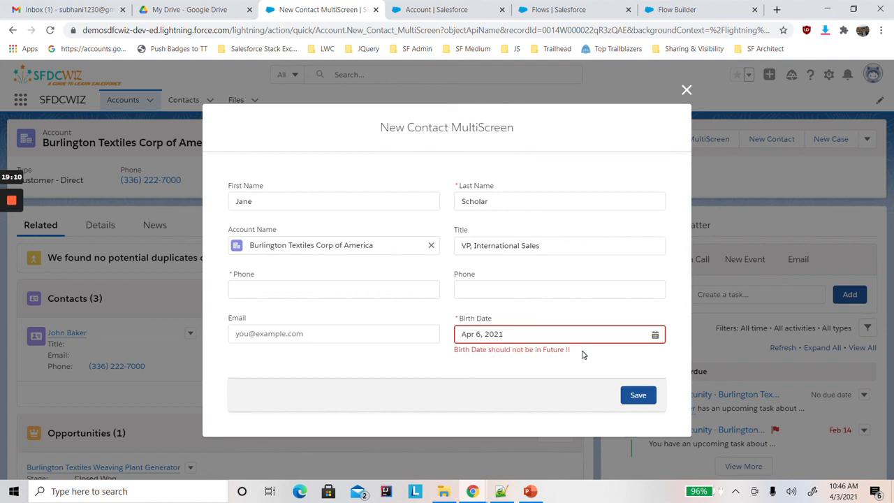
Change the contact's Birth Date to a past date, choosing an earlier year and a day in April.
click(528, 336)
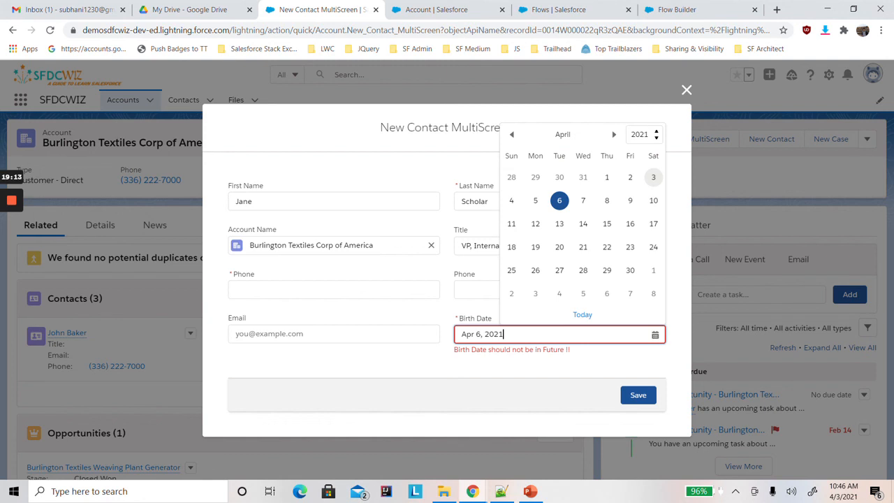
click(639, 139)
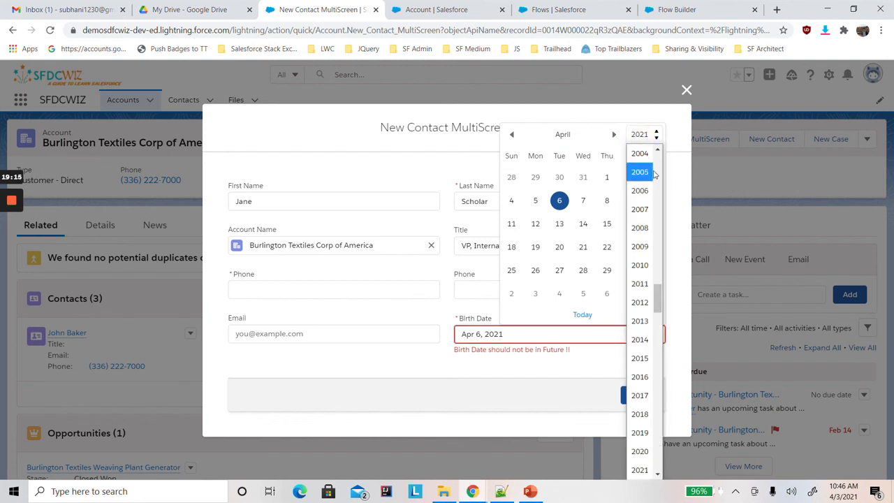
click(640, 154)
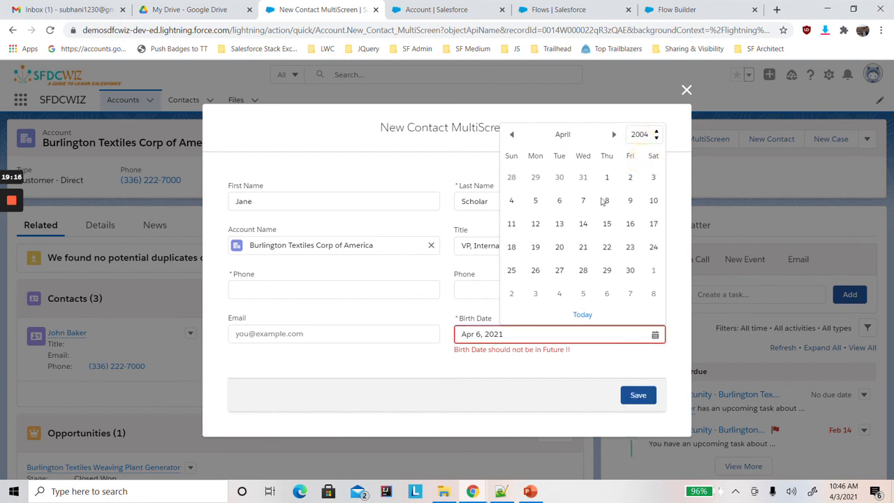
click(608, 177)
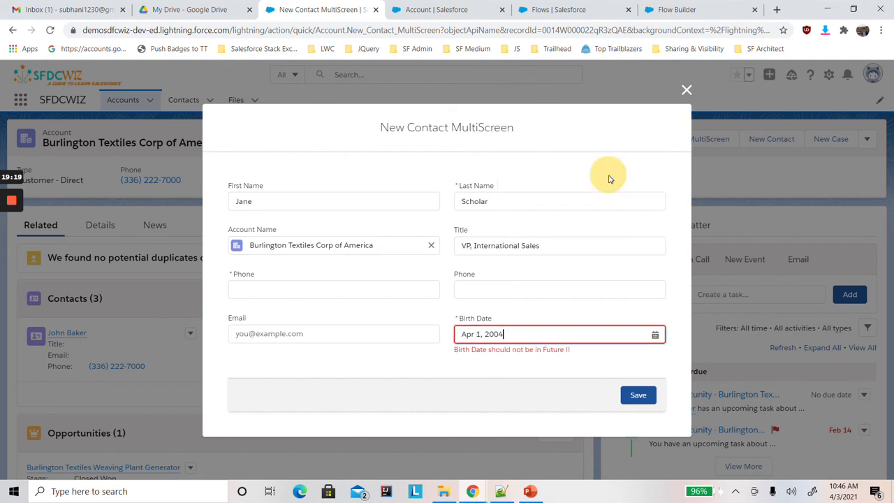
click(402, 382)
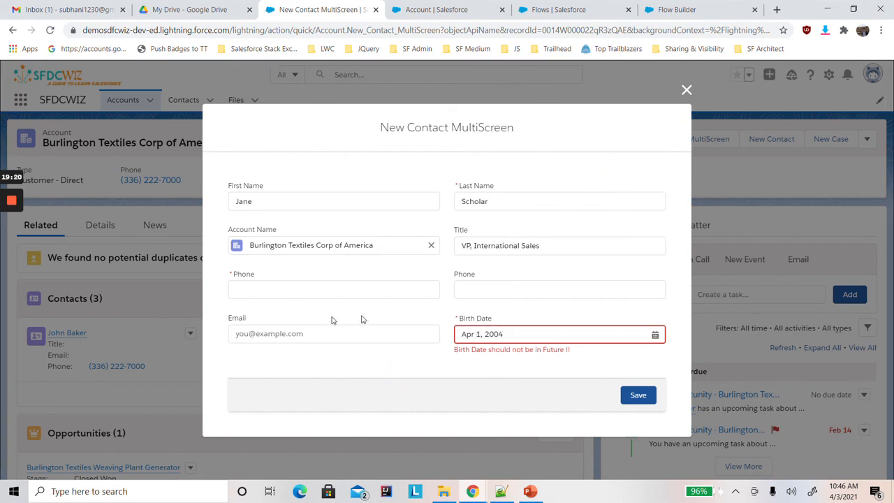
Fill in phone numbers in both the required and the optional Phone fields of the contact form.
click(279, 289)
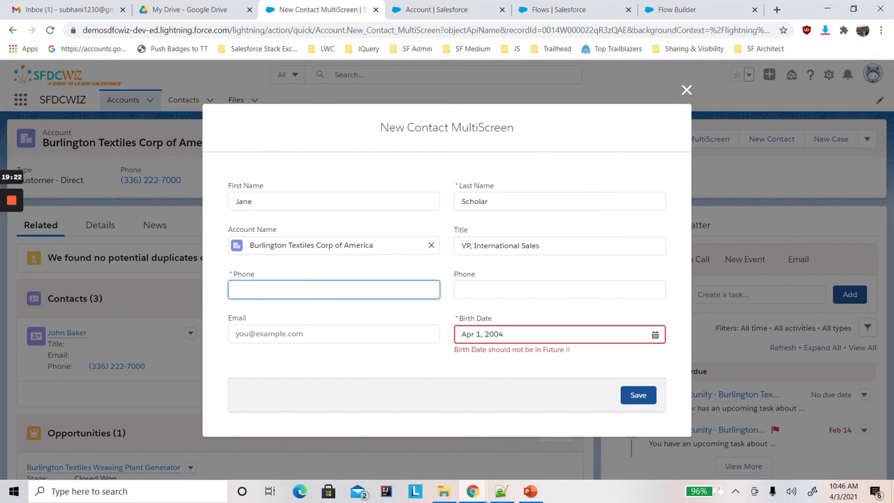
click(315, 310)
click(458, 290)
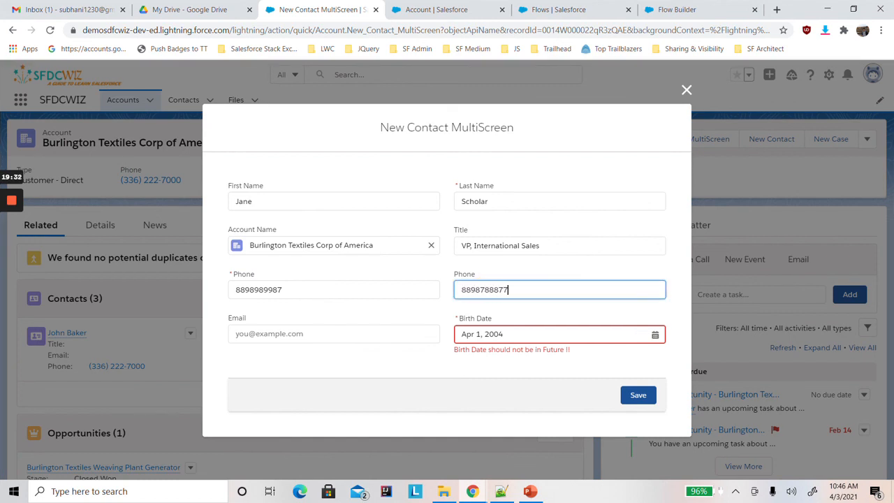
Fill in the contact's e-mail and save the New Contact MultiScreen form.
click(365, 333)
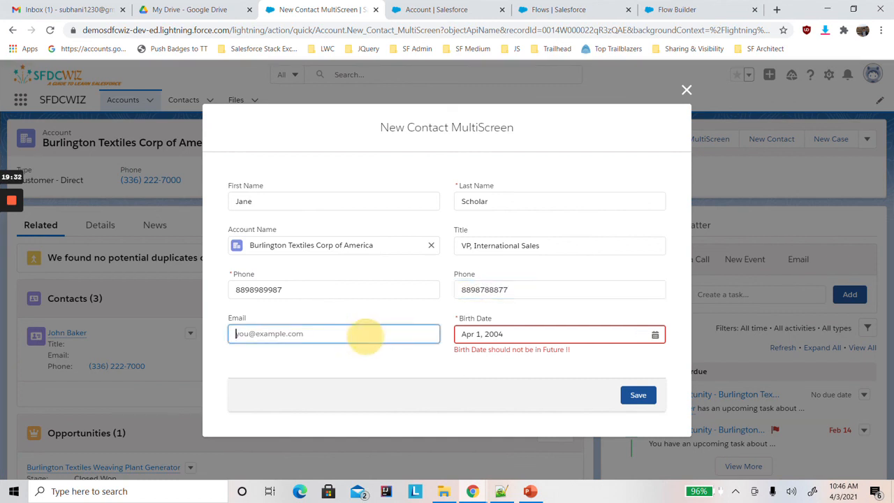
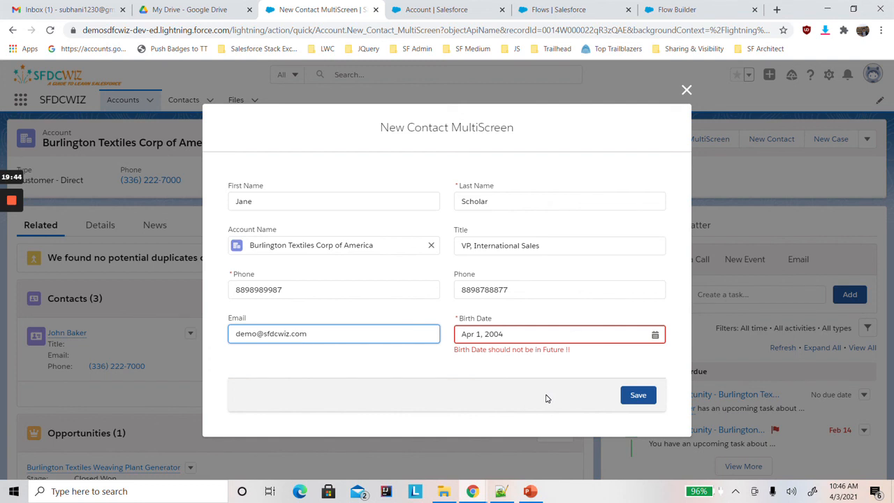
click(637, 397)
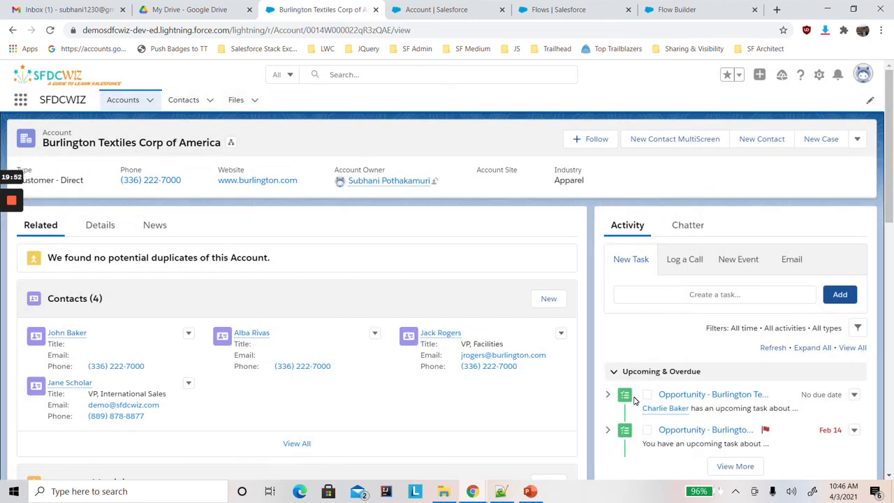
Open the newly created contact from the account's related contacts and check its saved field values in the record details.
click(70, 389)
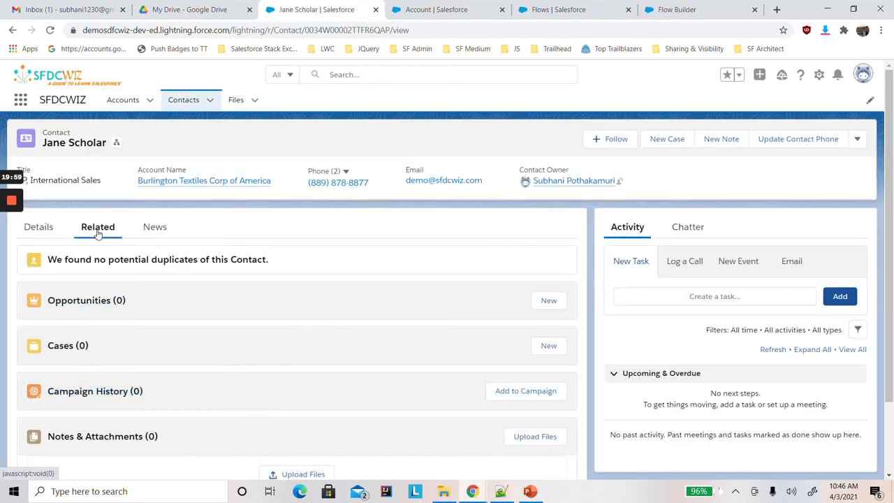
click(46, 232)
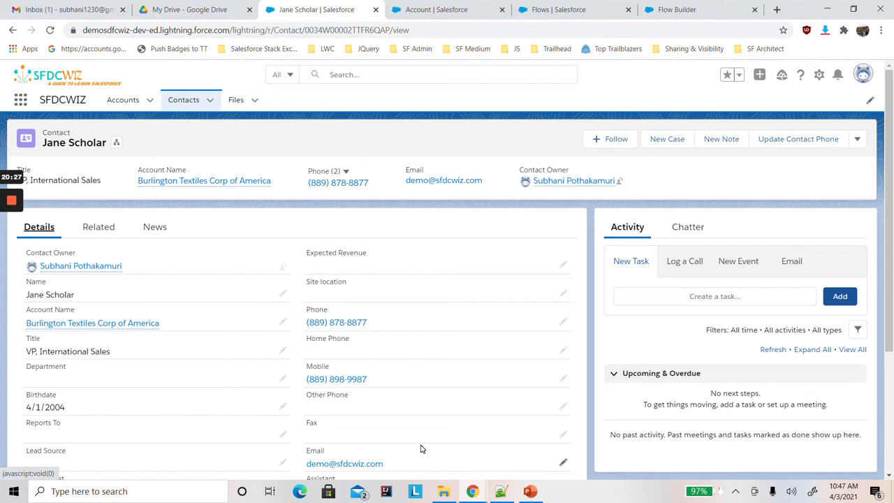
Switch to the PowerPoint presentation and show its last slide with the blog and Twitter references.
click(530, 492)
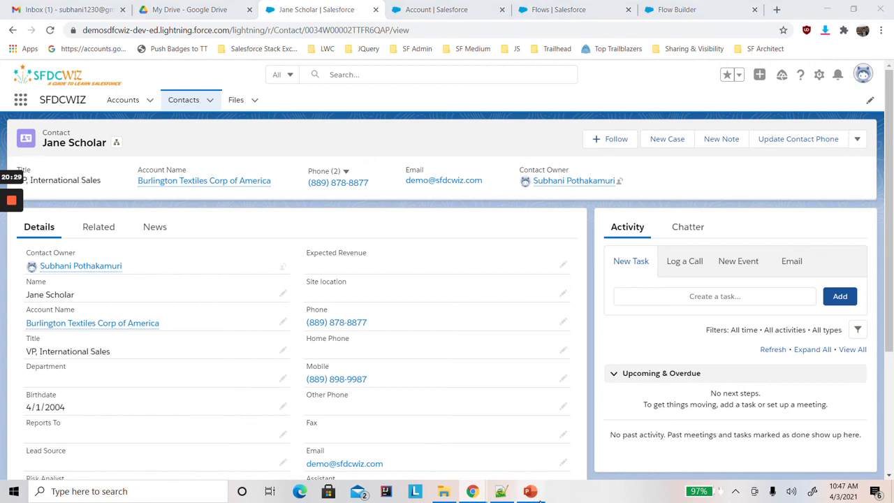
scroll(130, 407, down, 2)
click(98, 423)
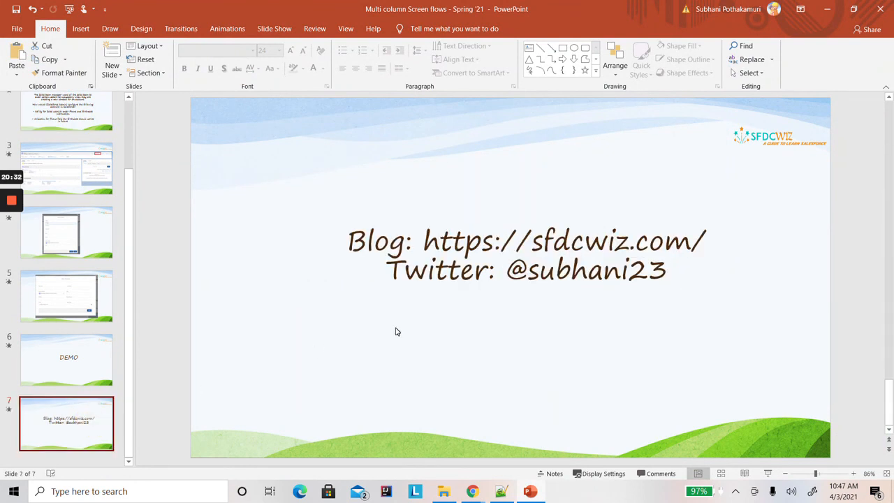